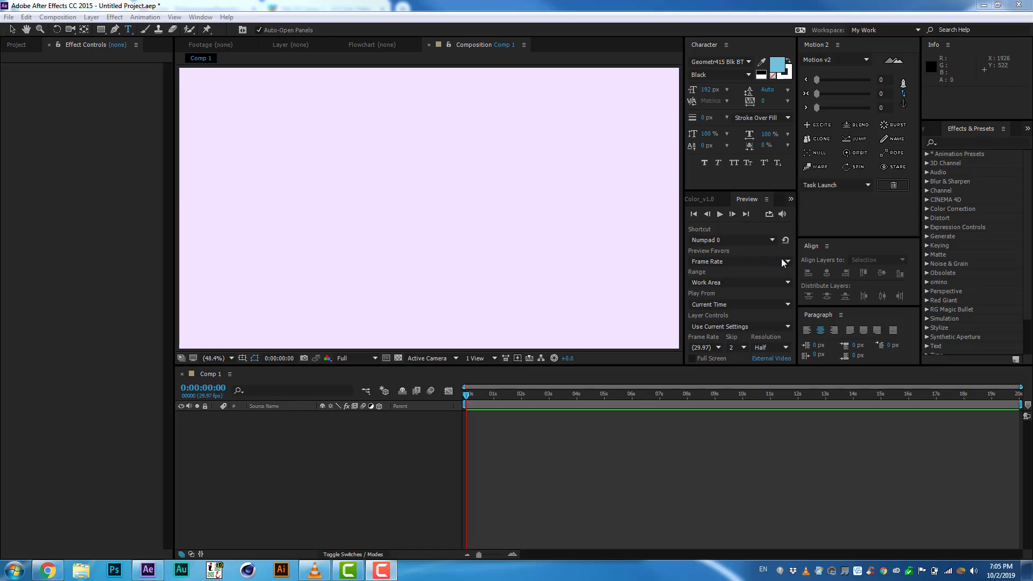
- Type SMART at the comp centre and set its font to Hey August
left_click(410, 202)
type("SMART")
key("KP_Enter")
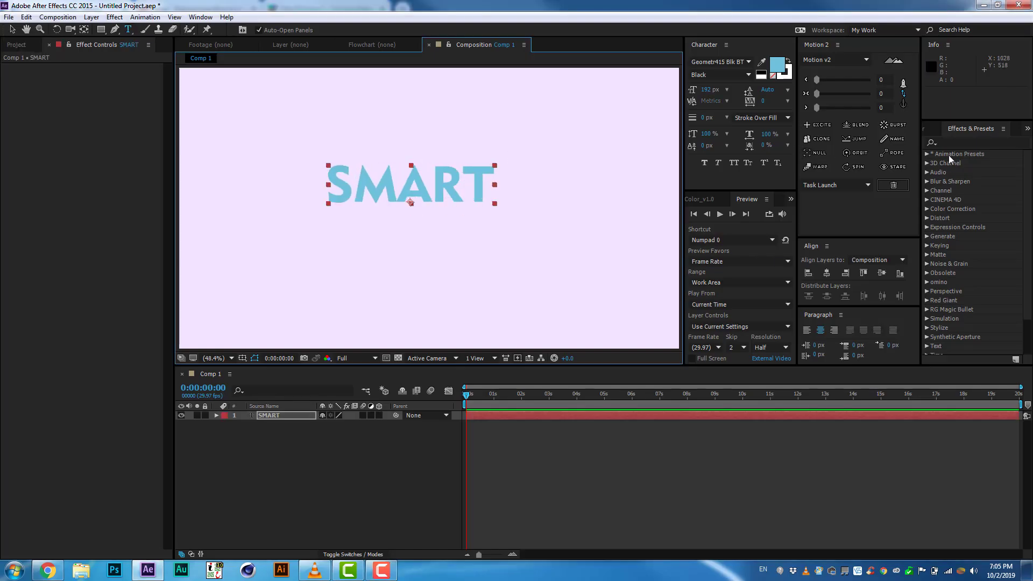
left_click(704, 65)
type("Hey August")
key("Return")
key("v")
- Centre SMART in the comp with the Align panel and set tracking to 130
left_click_drag(419, 185, 449, 218)
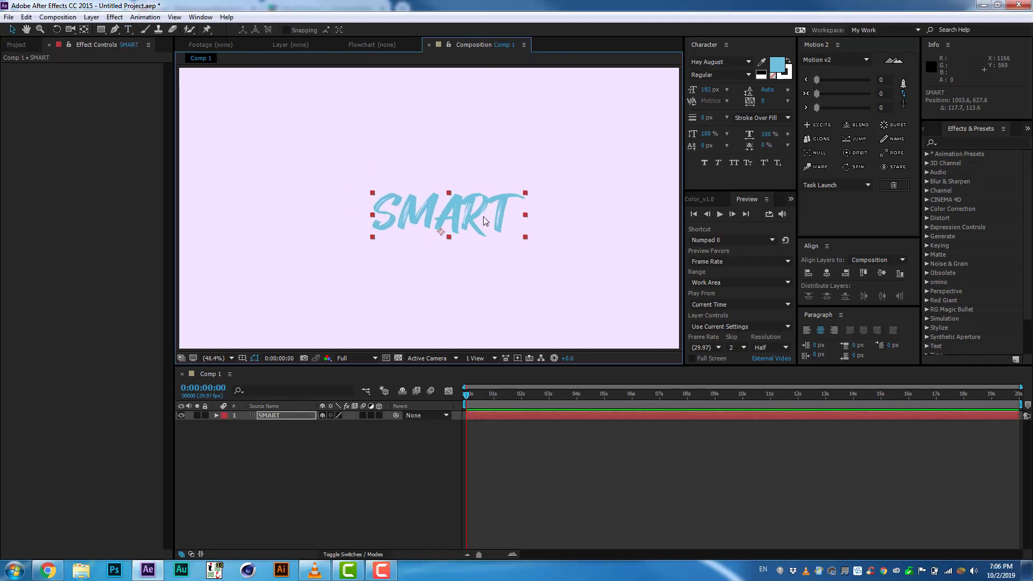
left_click(826, 272)
left_click(862, 272)
left_click(881, 273)
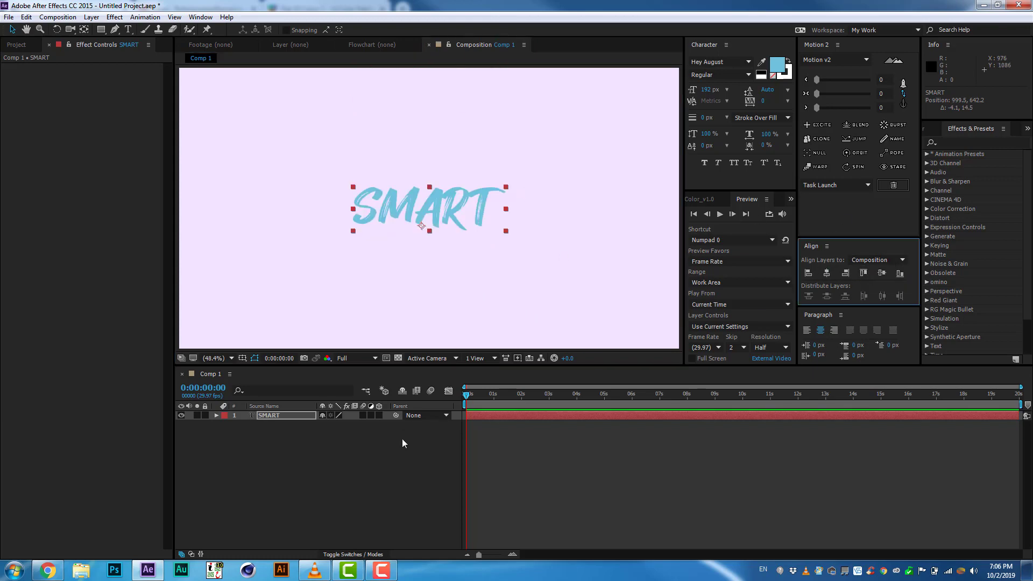
left_click_drag(767, 94, 796, 95)
left_click(776, 64)
- Make the SMART fill white and pre-compose it into a 'Text Animation' comp
left_click(14, 14)
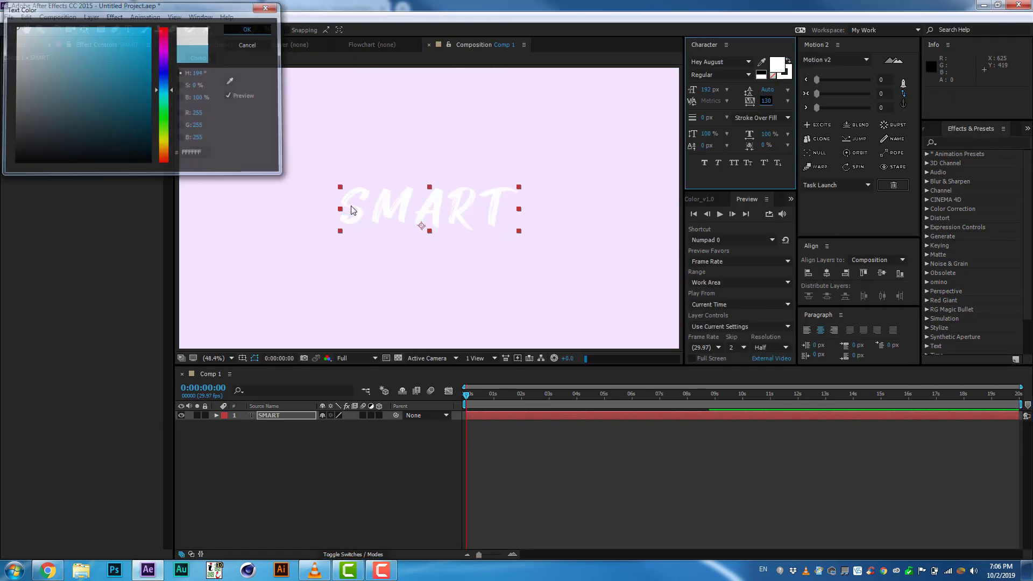
left_click(253, 28)
key("ctrl+shift+c")
type("Text Animatu")
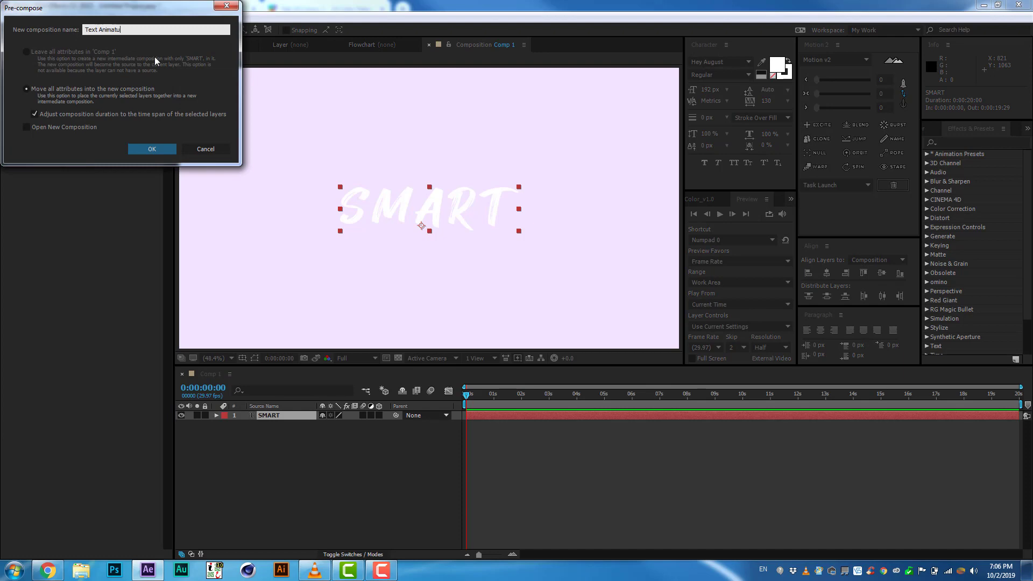
type("n")
key("Return")
- Open the Text Animation comp and set its background colour to black
double_click(44, 152)
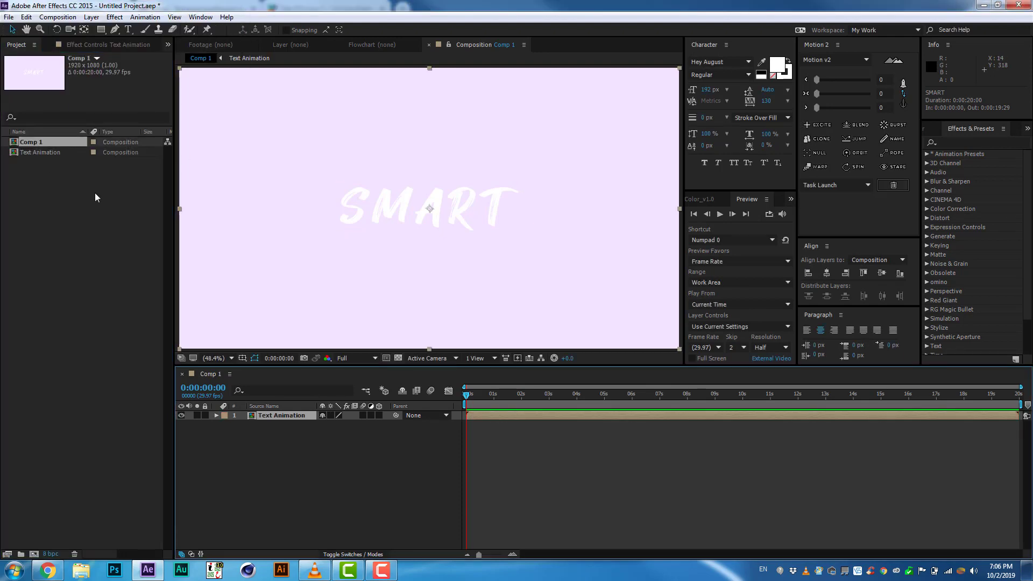
key("ctrl+k")
left_click(437, 350)
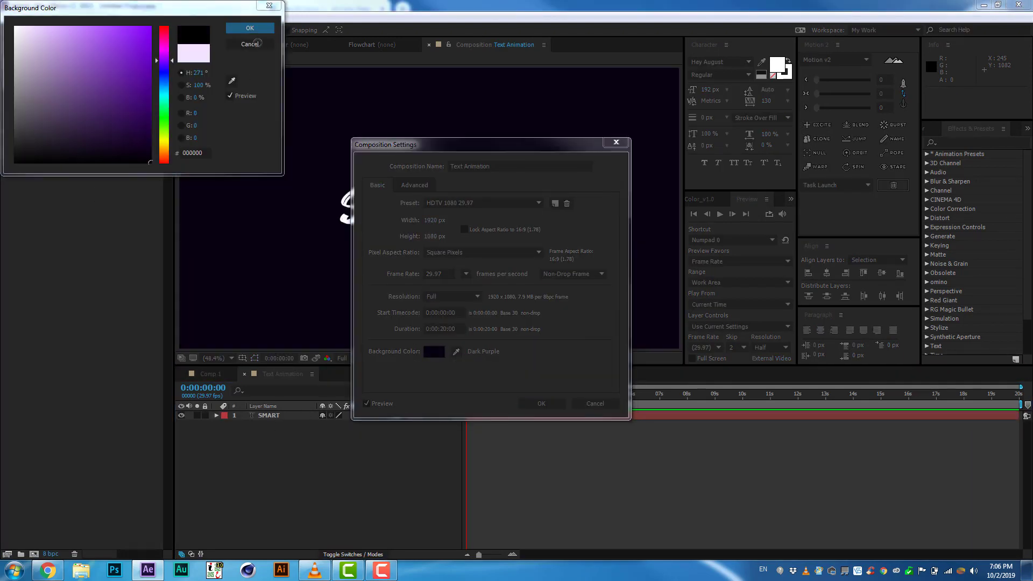
key("Return")
key("Return")
left_click(289, 417)
right_click(288, 418)
- Create a SMART Outlines shape layer from the SMART text
left_click(334, 425)
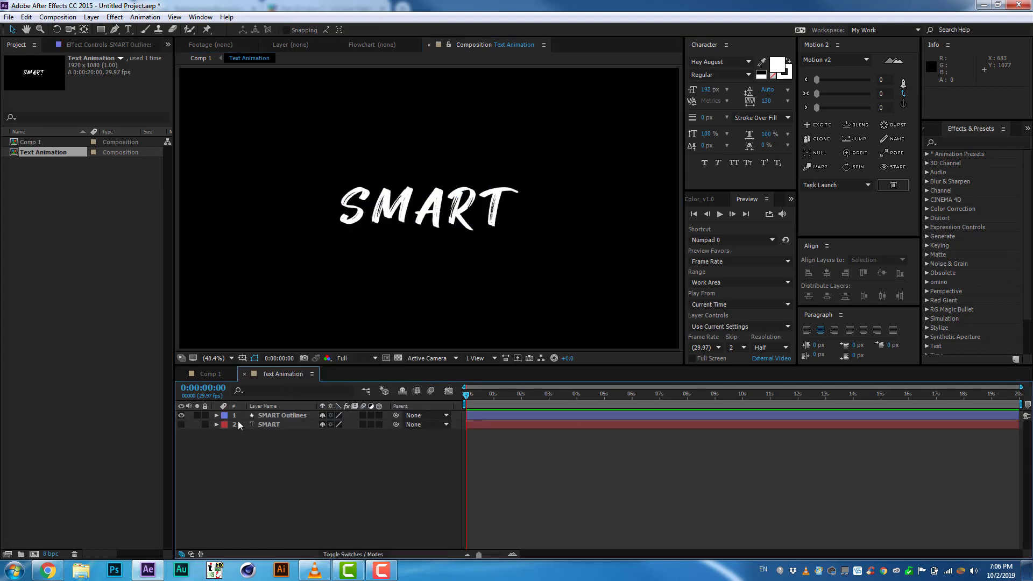
key("ctrl+z")
right_click(272, 418)
left_click(312, 406)
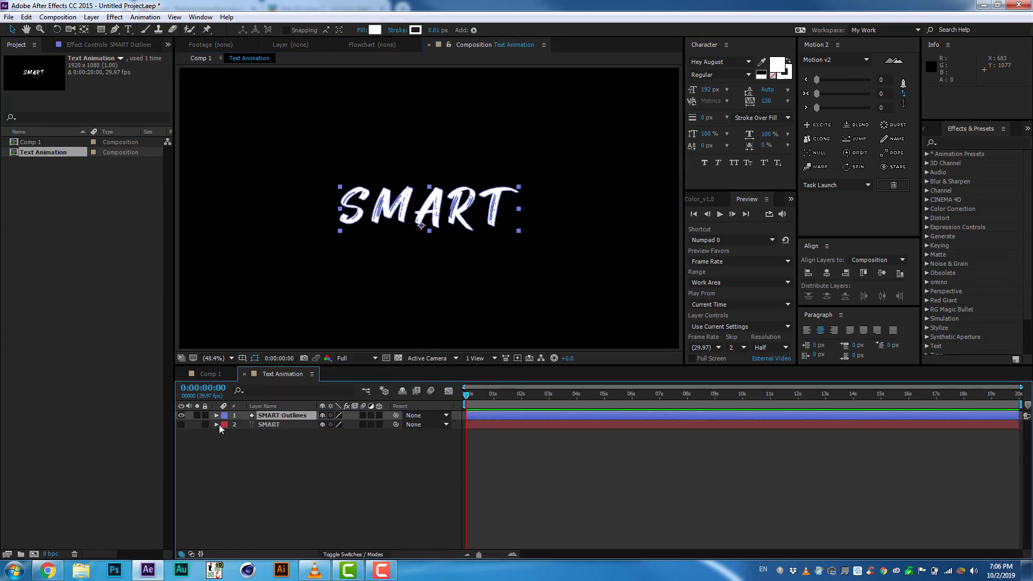
- Duplicate the outlines layer and rename the copies s, M, A, R and T
key("ctrl+d")
key("ctrl+d")
key("ctrl+d")
key("ctrl+d")
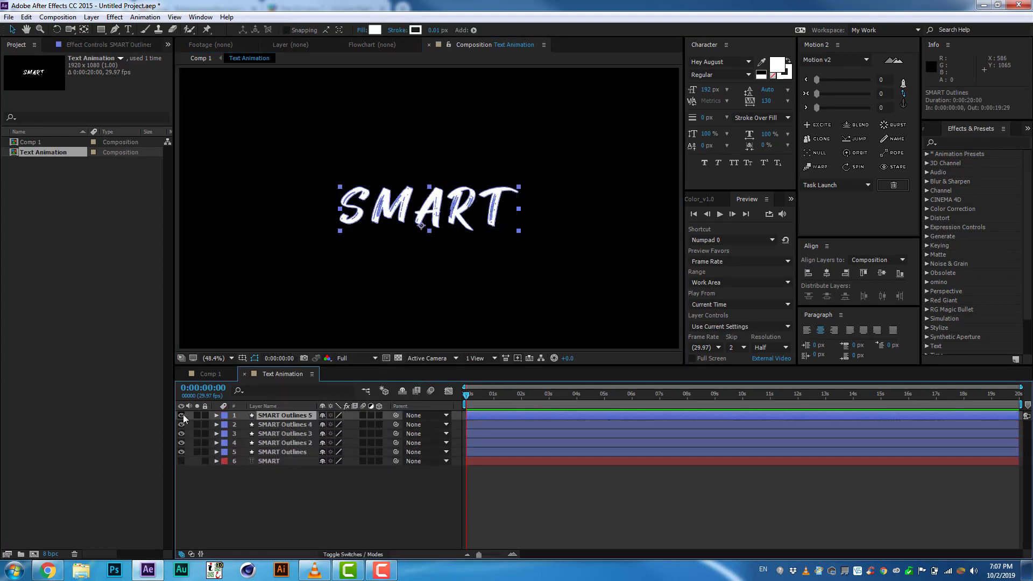
key("ctrl+Down")
key("ctrl+Down")
key("ctrl+Down")
key("Return")
type("s")
key("Return")
key("ctrl+Up")
key("Return")
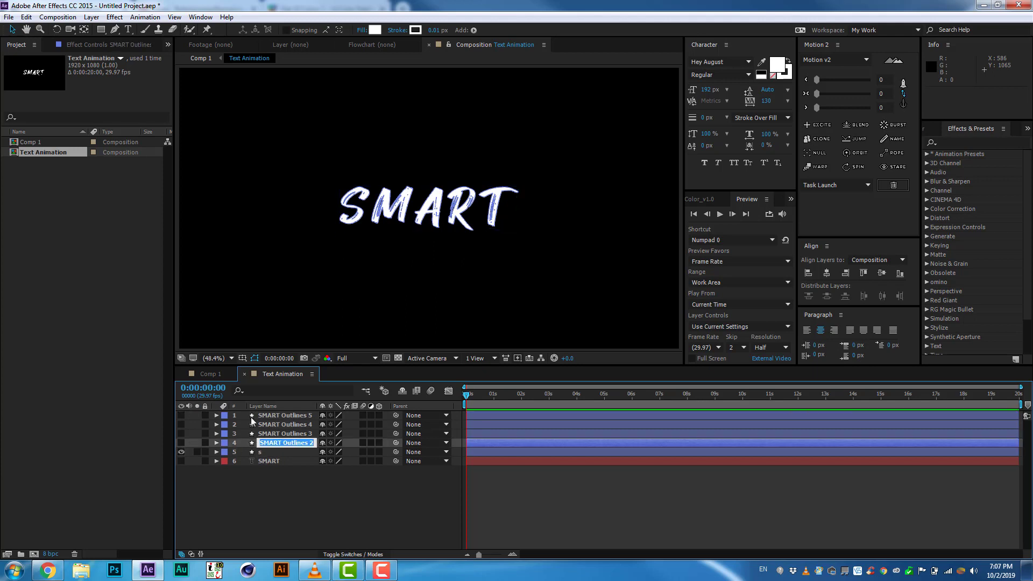
type("M")
key("Return")
key("ctrl+Up")
key("Return")
type("A")
key("Return")
key("ctrl+Up")
key("Return")
type("R")
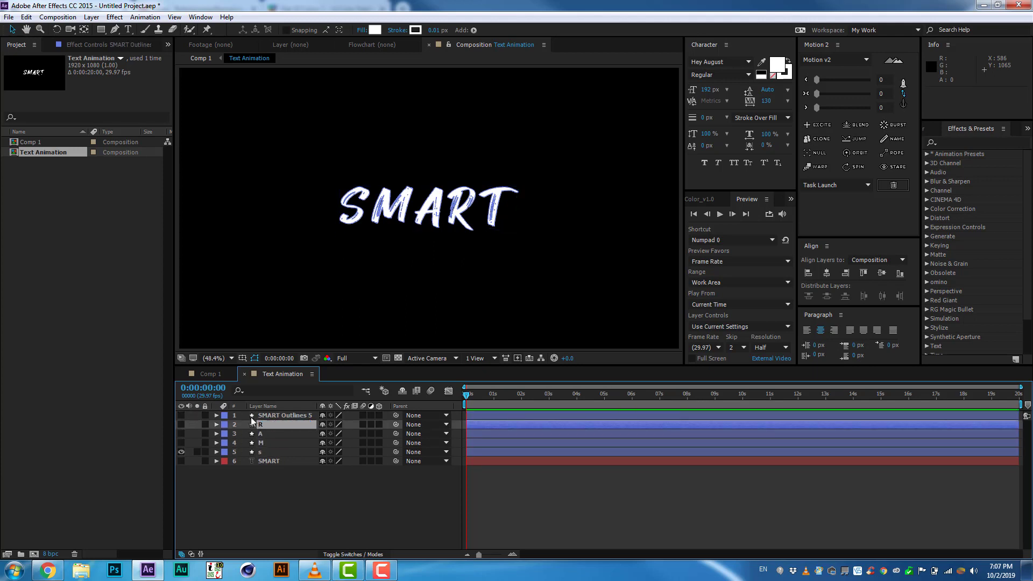
key("Return")
key("ctrl+Up")
key("Return")
type("T")
key("Return")
- Reveal each layer's letter groups and delete the non-T groups from layer T
key("grave")
key("ctrl+a")
key("u")
key("u")
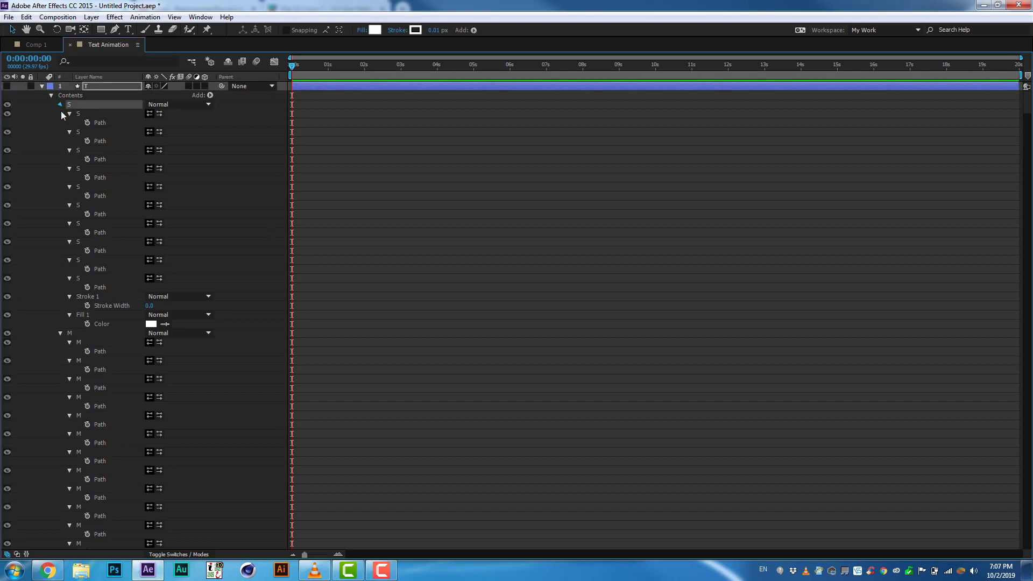
scroll(223, 226, "down", 5)
scroll(1024, 206, "down", 10)
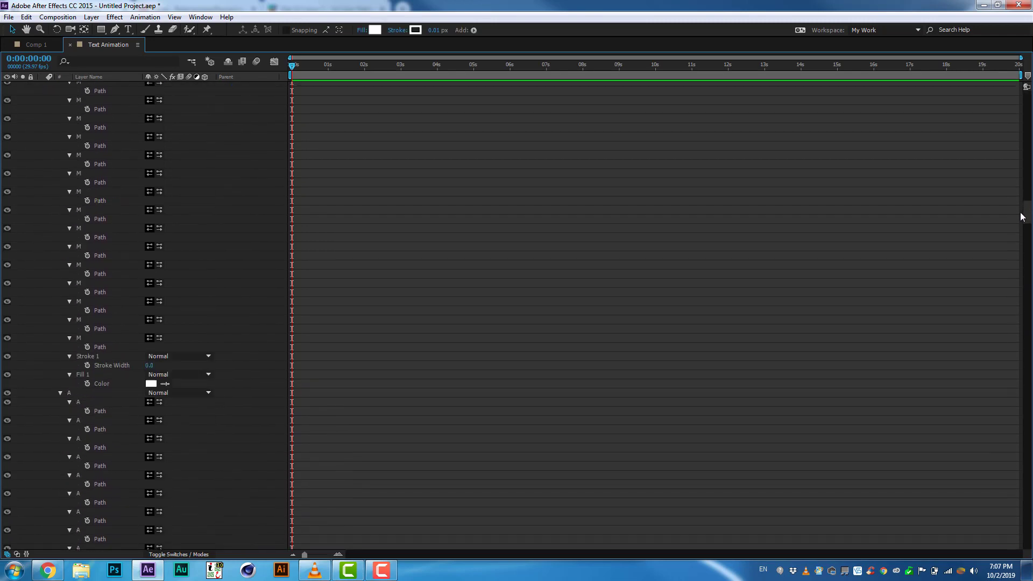
scroll(214, 186, "up", 10)
key("u")
left_click(56, 95)
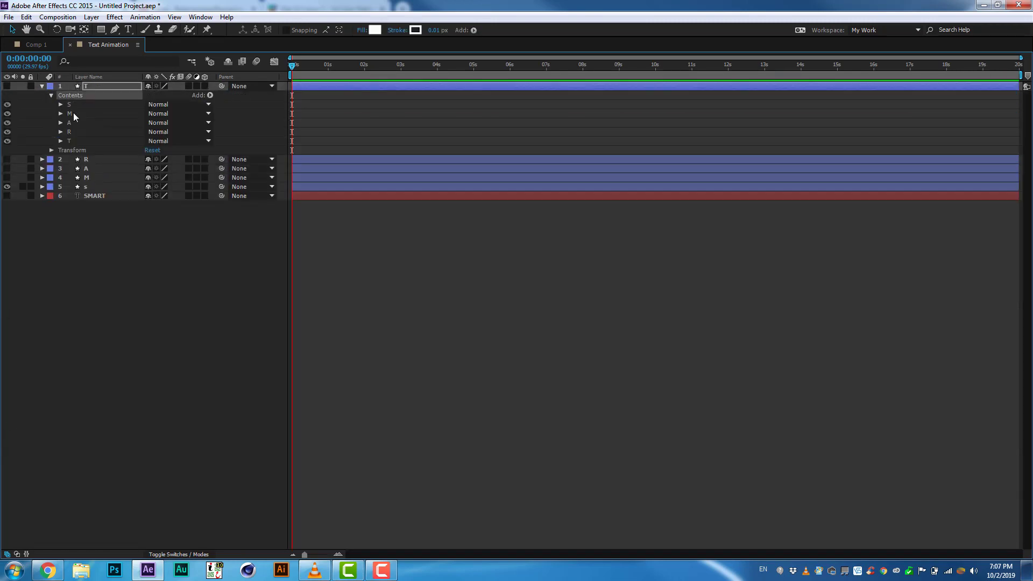
key("Delete")
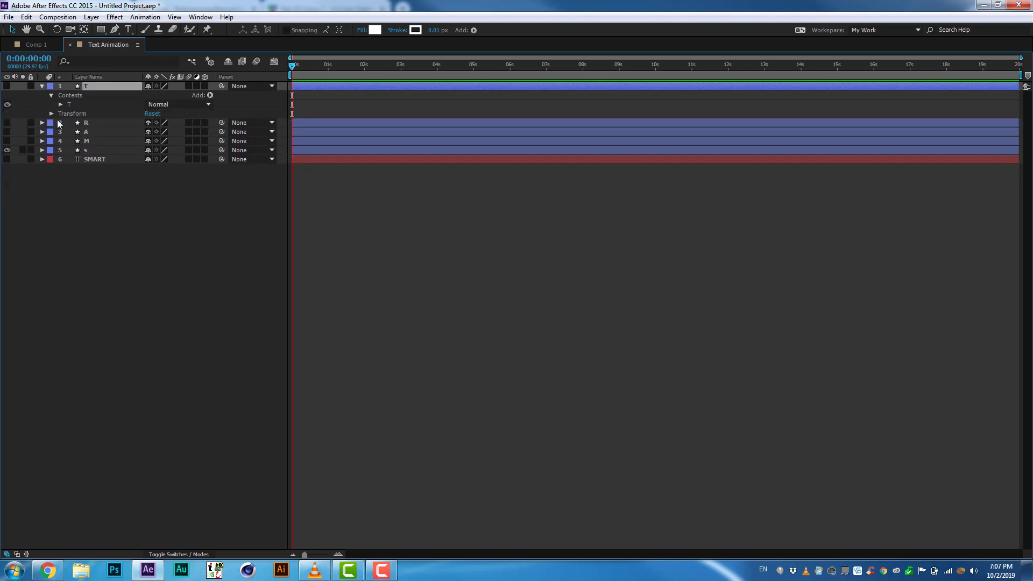
- Delete the unwanted letter groups from layers R and A
left_click(42, 123)
left_click(70, 141)
left_click(70, 159, "shift")
key("Delete")
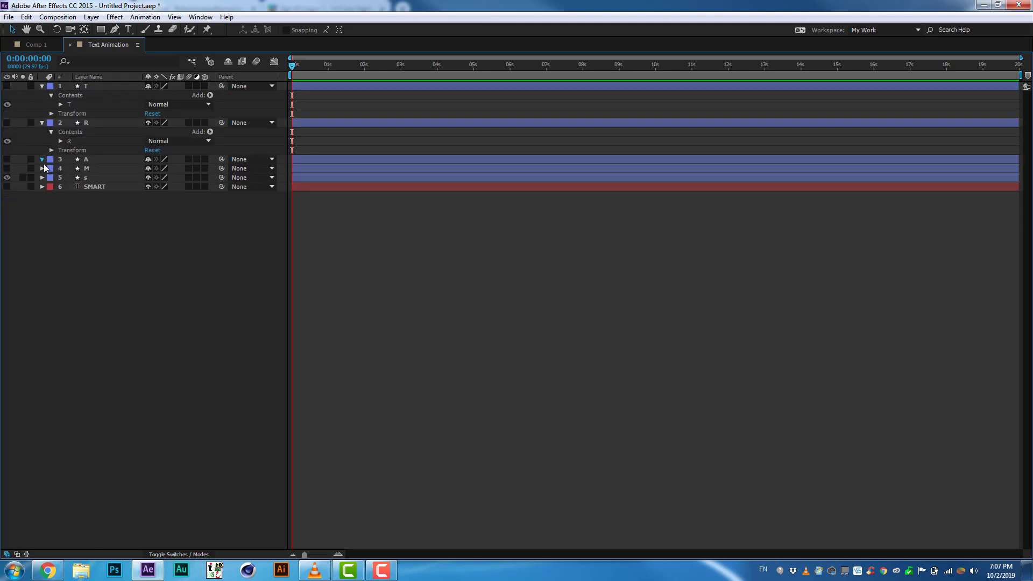
left_click(42, 159)
left_click(70, 177)
left_click(70, 214, "shift")
left_click(70, 196, "ctrl")
key("Delete")
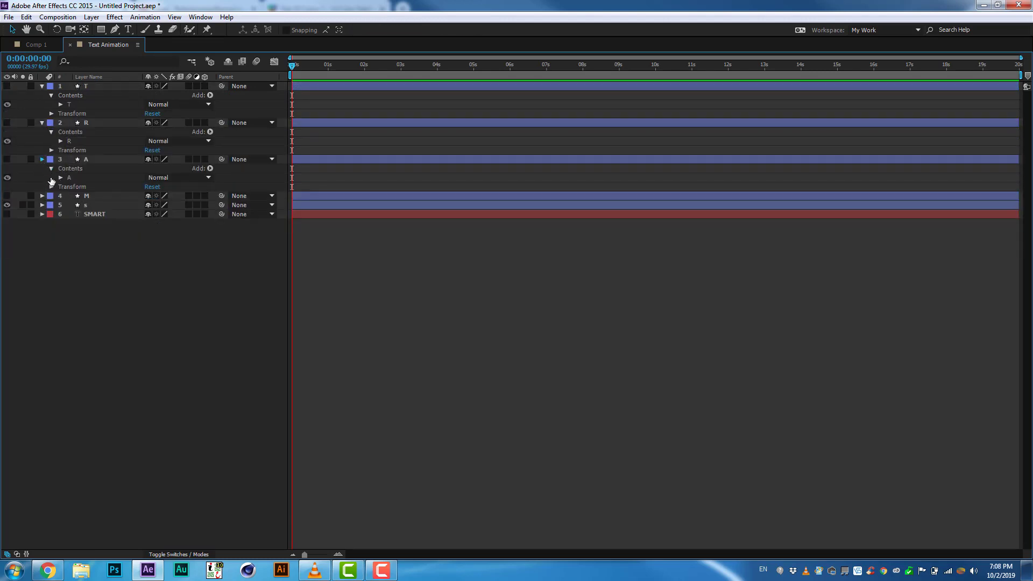
- Delete the unwanted letter groups from layers M and s
left_click(42, 159)
left_click(42, 169)
left_click(69, 187)
left_click(70, 223, "shift")
left_click(70, 195, "ctrl")
key("Delete")
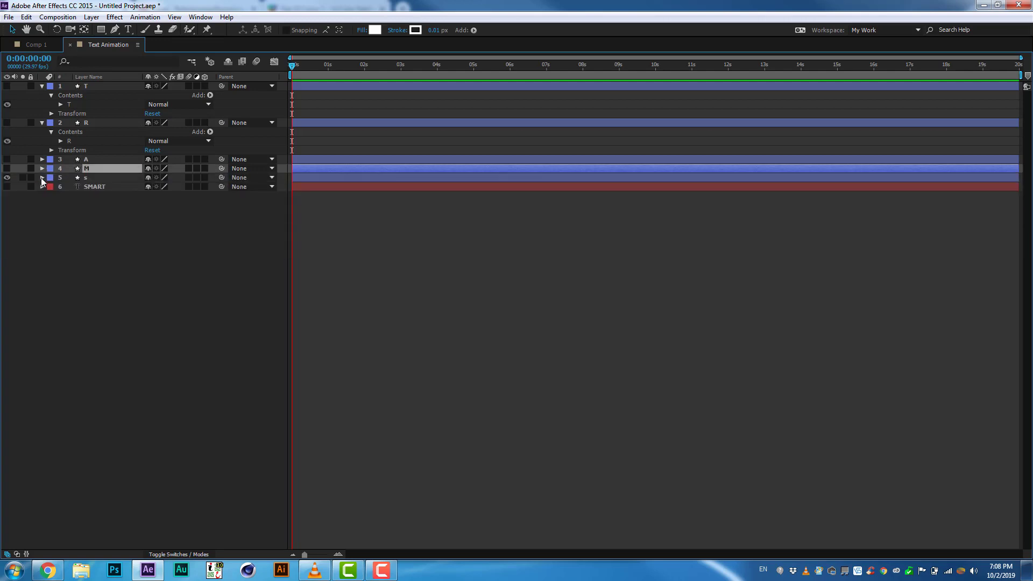
left_click(42, 168)
left_click(42, 177)
left_click(70, 205)
left_click(70, 232, "shift")
key("Delete")
- Collapse the layer properties, restore the workspace, and select letter layers T through s
key("u")
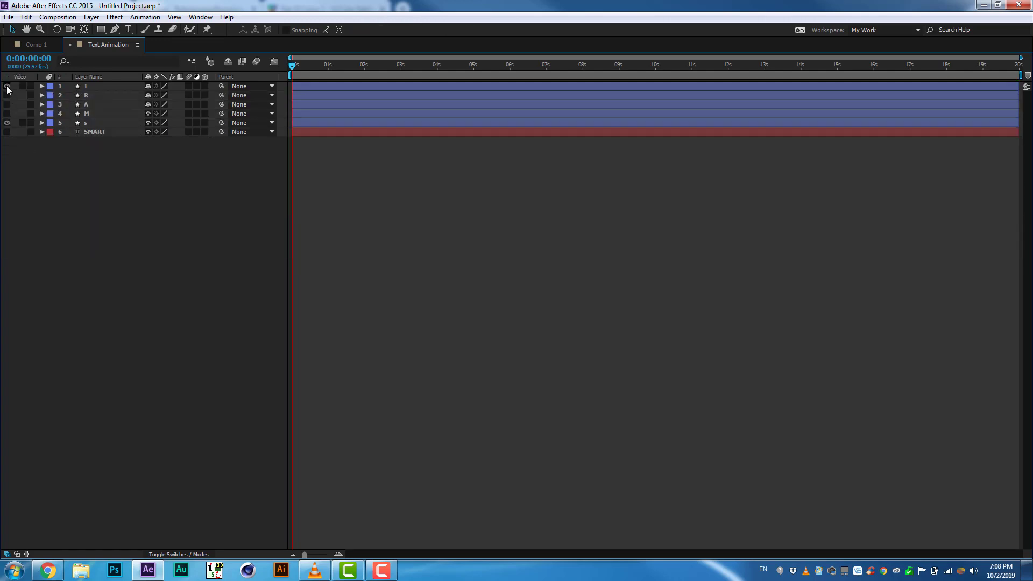
key("grave")
left_click(260, 415)
left_click(260, 452, "shift")
- Zoom in and draw a three-point Pen path along the S
left_click(291, 125)
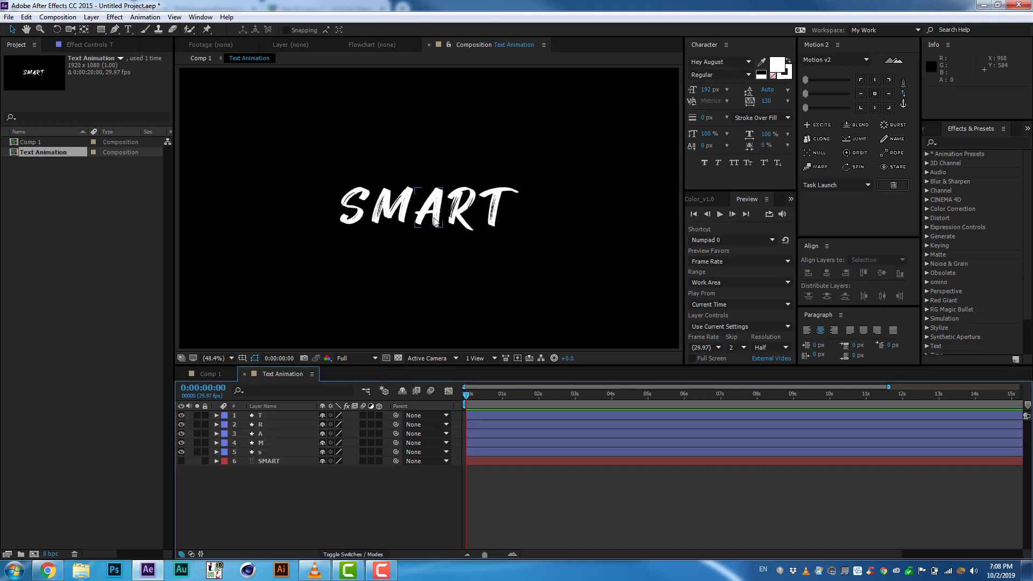
scroll(425, 208, "up", 3)
scroll(336, 210, "up", 2)
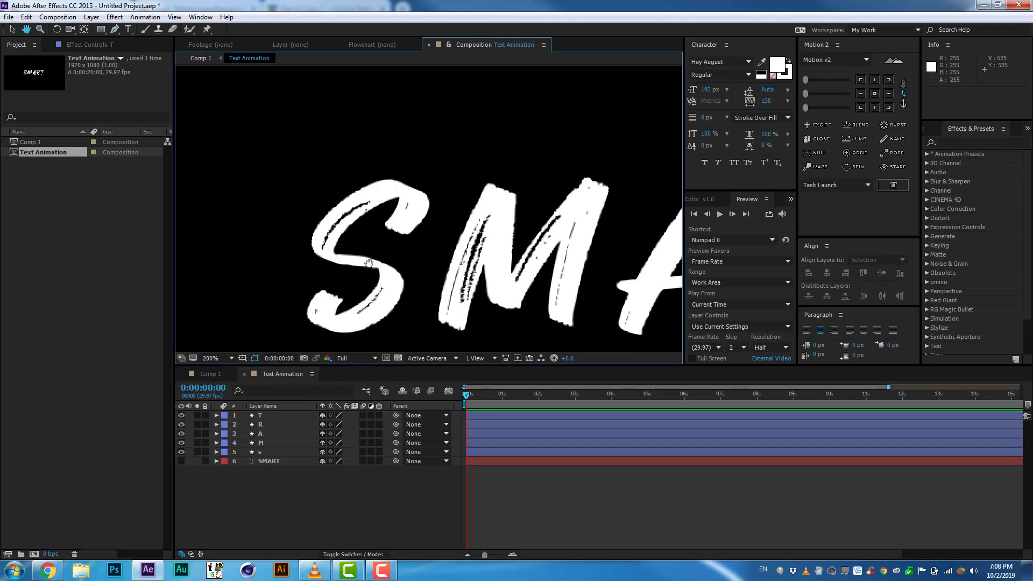
left_click_drag(389, 236, 400, 226)
left_click_drag(326, 255, 329, 264)
mouse_move(389, 280)
left_mouse_down()
mouse_move(347, 322)
mouse_move(303, 296)
left_mouse_up()
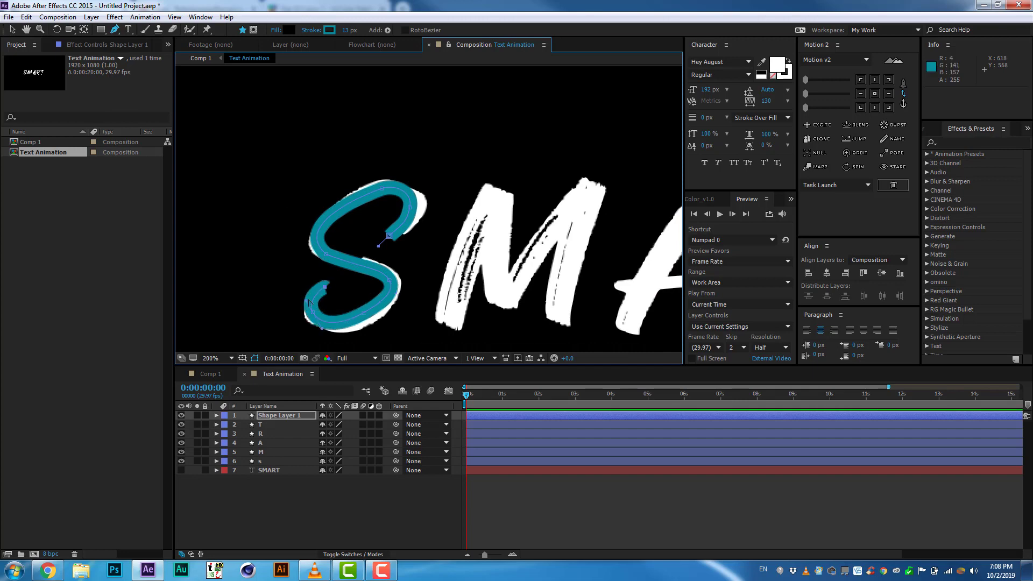
left_click(322, 369)
- Give the path a gradient fill and a bright blue 29 px stroke
left_click(289, 29, "alt")
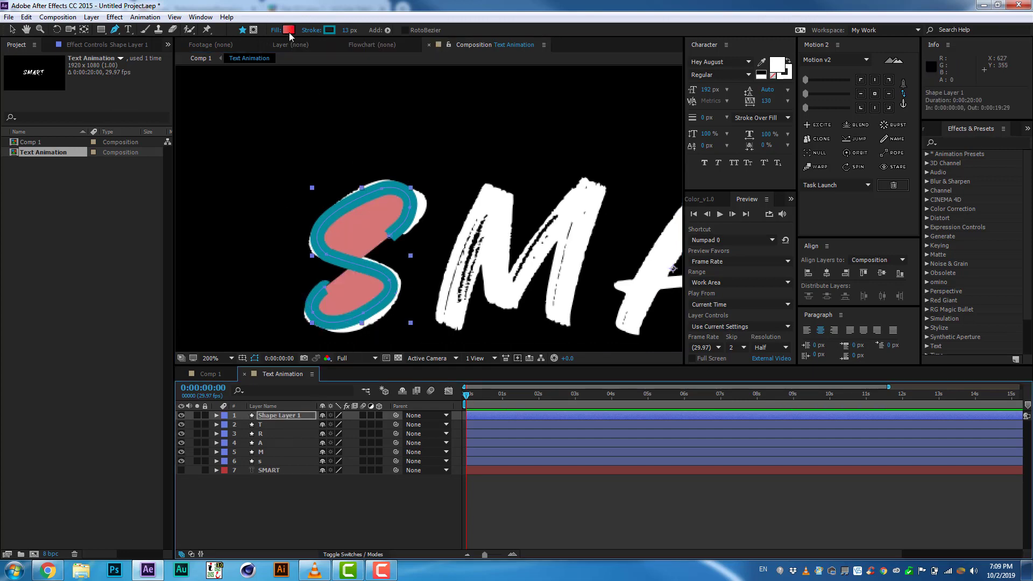
left_click(289, 29, "alt")
left_click(329, 30)
left_click_drag(172, 92, 172, 72)
left_click(150, 27)
left_click(262, 30)
left_click_drag(350, 29, 360, 30)
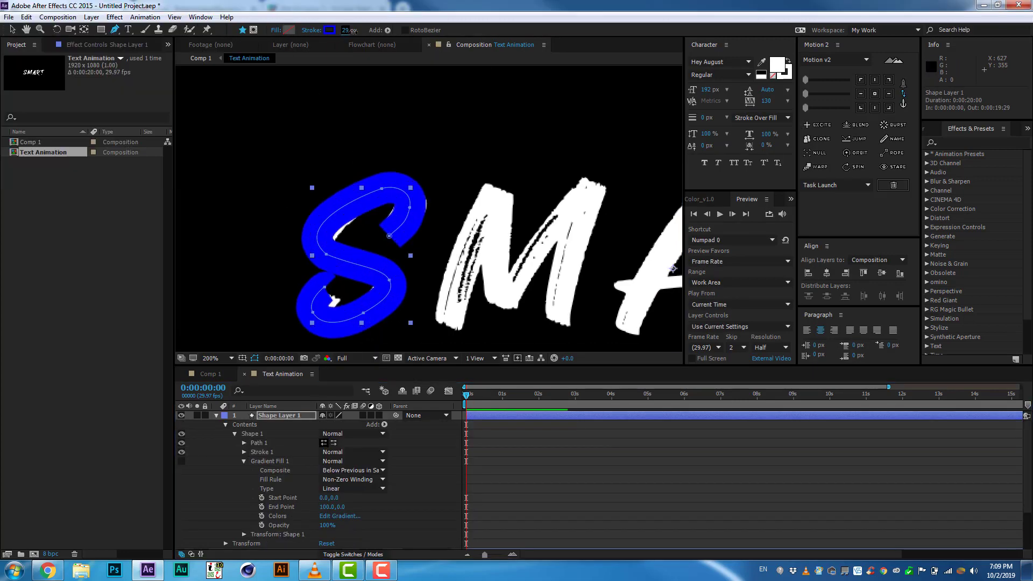
- Adjust the path's vertices and handles so the stroke follows the S curve
left_click(325, 305)
left_click(376, 314)
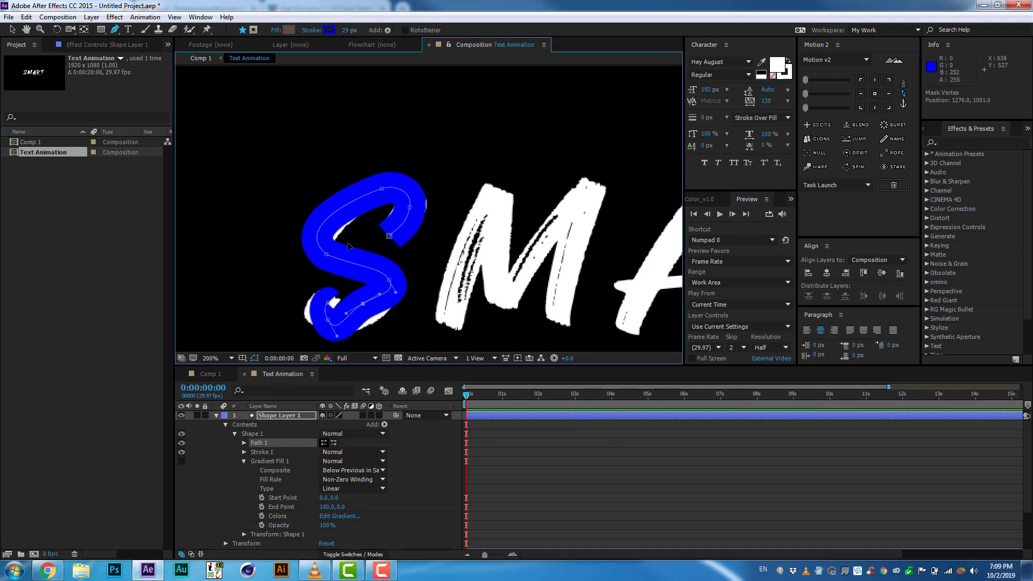
left_click_drag(325, 253, 293, 231)
mouse_move(328, 303)
left_mouse_down()
mouse_move(312, 305)
mouse_move(364, 318)
mouse_move(391, 281)
left_mouse_up()
left_click_drag(410, 207, 414, 188)
left_click_drag(388, 236, 411, 206)
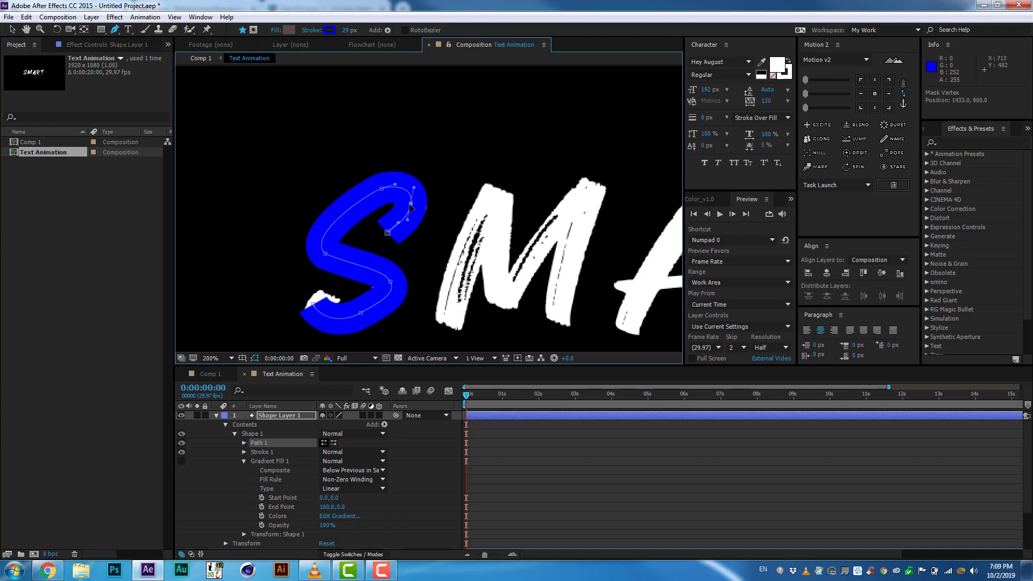
left_click_drag(312, 293, 325, 334)
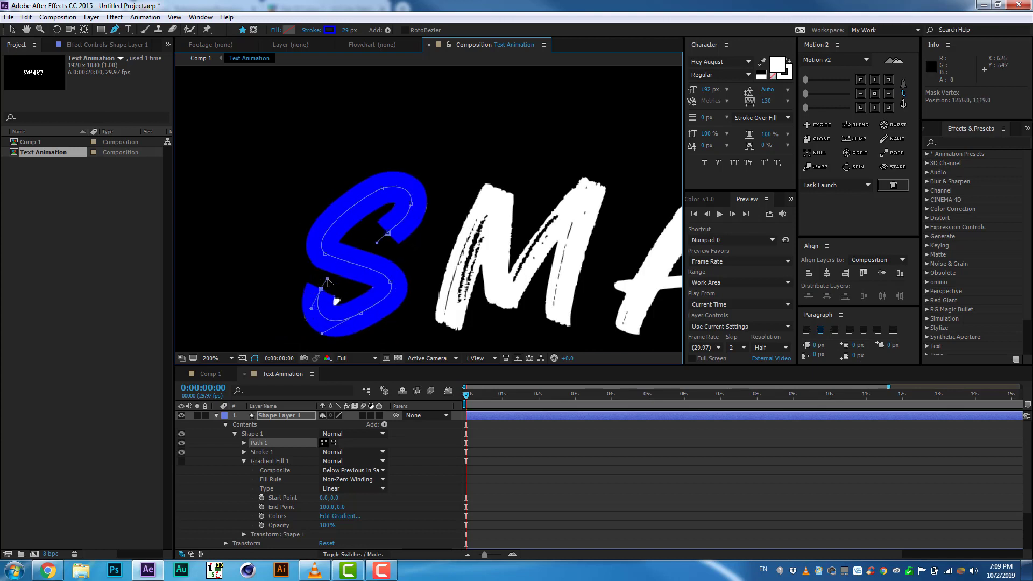
left_click_drag(329, 294, 317, 331)
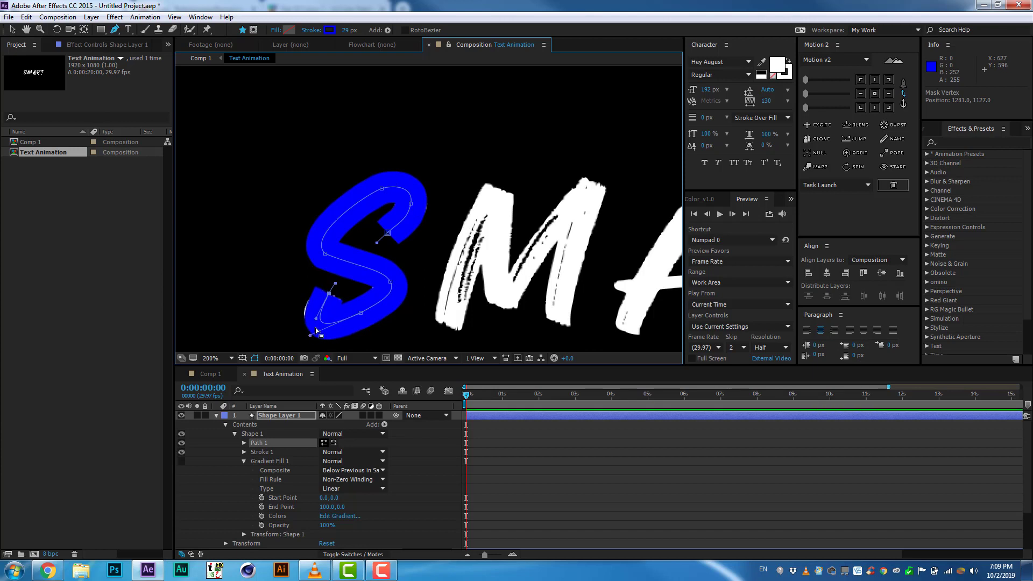
left_click(215, 415)
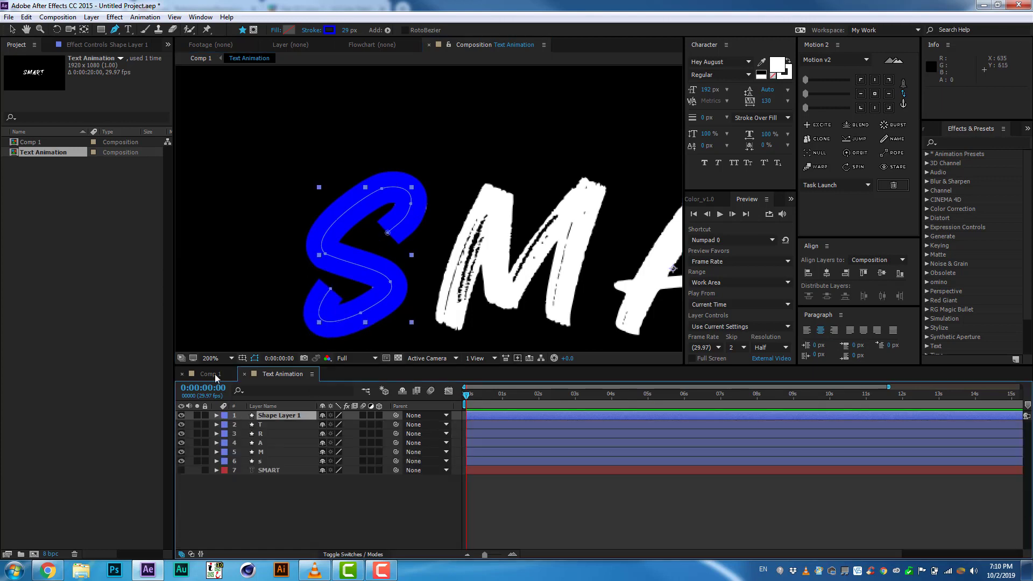
type("S Mask")
- Add Trim Paths to S Mask, place it above s, and make it s's alpha matte
left_click(387, 30)
left_click(435, 169)
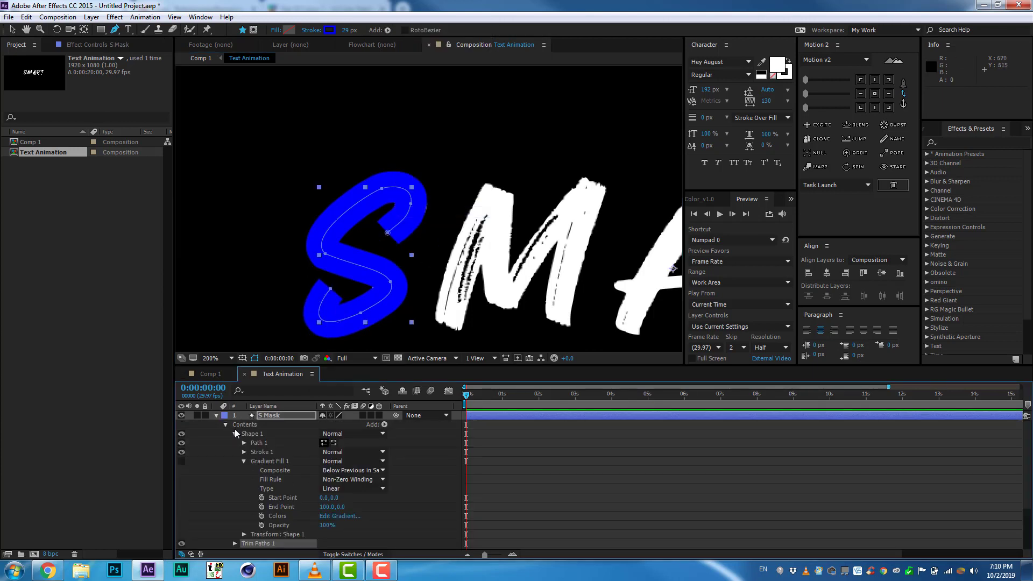
left_click(216, 415)
left_click_drag(269, 415, 292, 454)
left_click(344, 553)
left_click(379, 461)
left_click(398, 471)
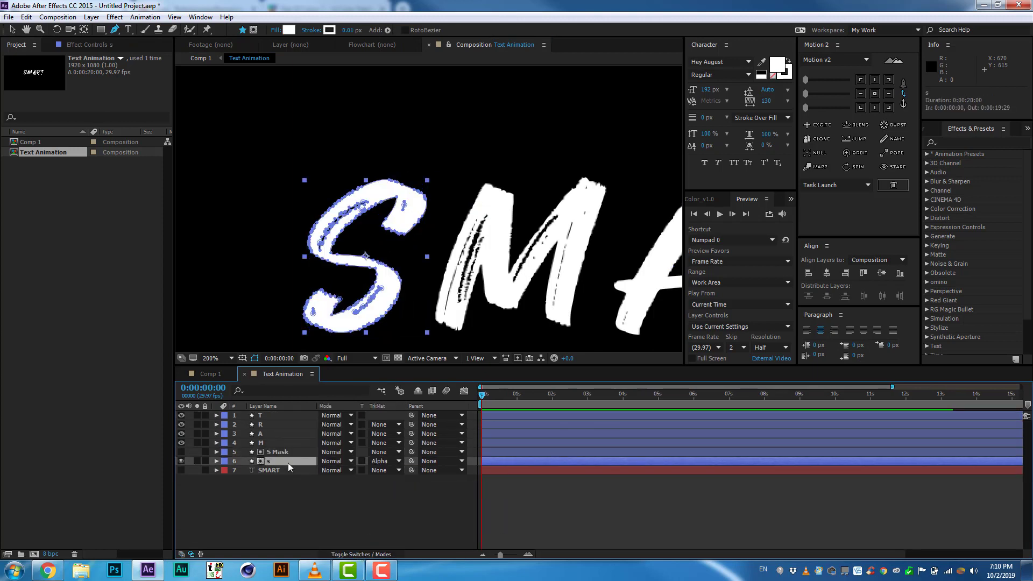
left_click(215, 451)
- Keyframe the Trim Paths End from 0% to 100% and apply Easy Ease
left_click(243, 461)
left_click(235, 508)
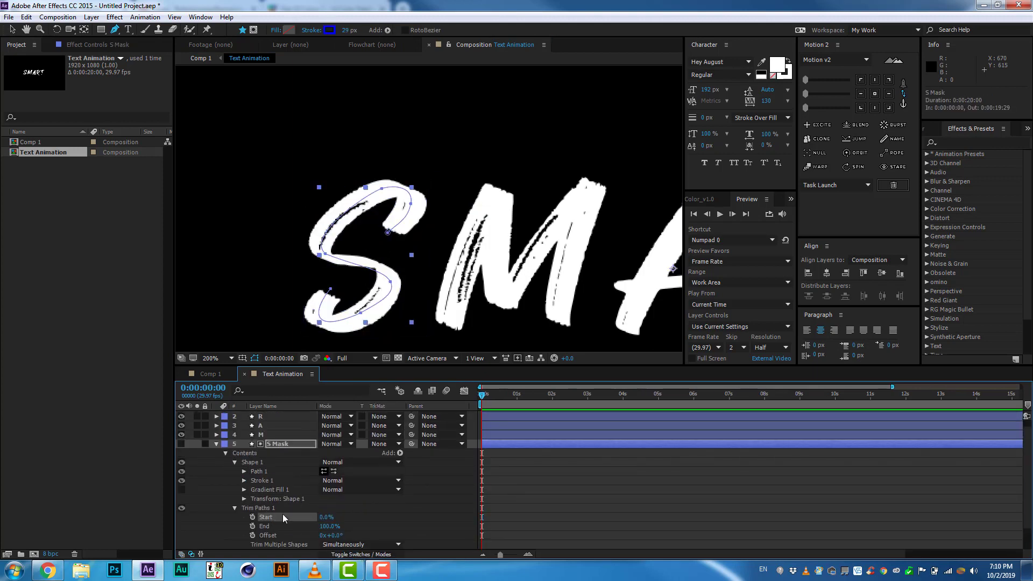
mouse_move(325, 526)
left_mouse_down()
mouse_move(276, 530)
mouse_move(541, 506)
left_mouse_up()
right_click(493, 526)
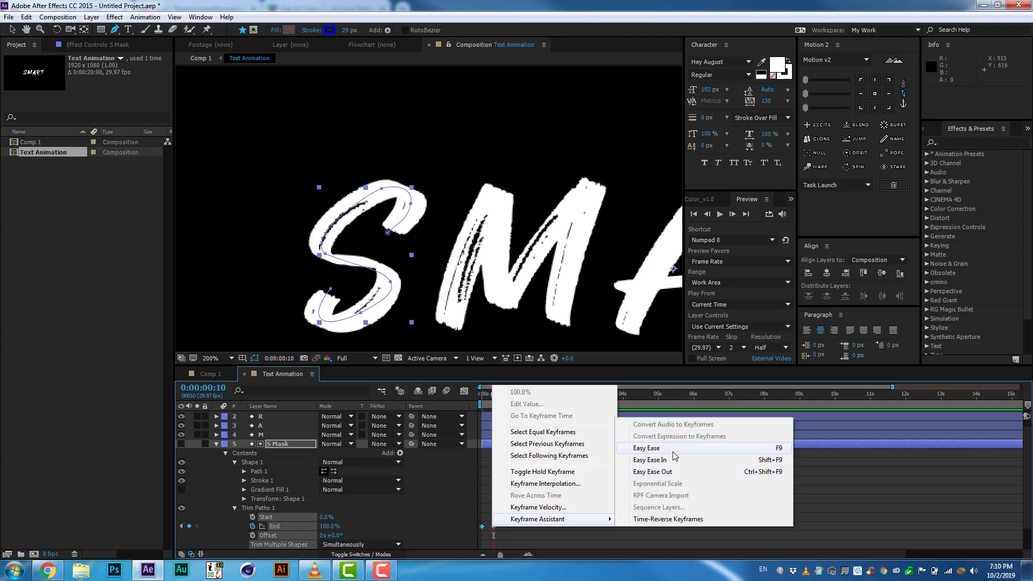
left_click(645, 487)
key("shift+F3")
key("semicolon")
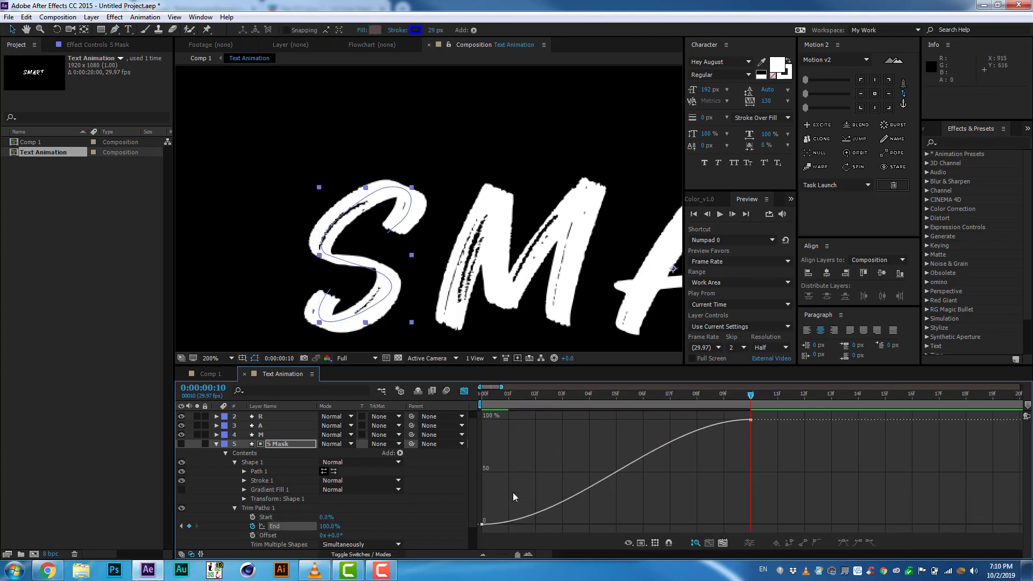
- In the Graph Editor, move the End keyframe to 15f, strengthen the ease, and set a one-second preview range
left_click_drag(547, 395, 615, 395)
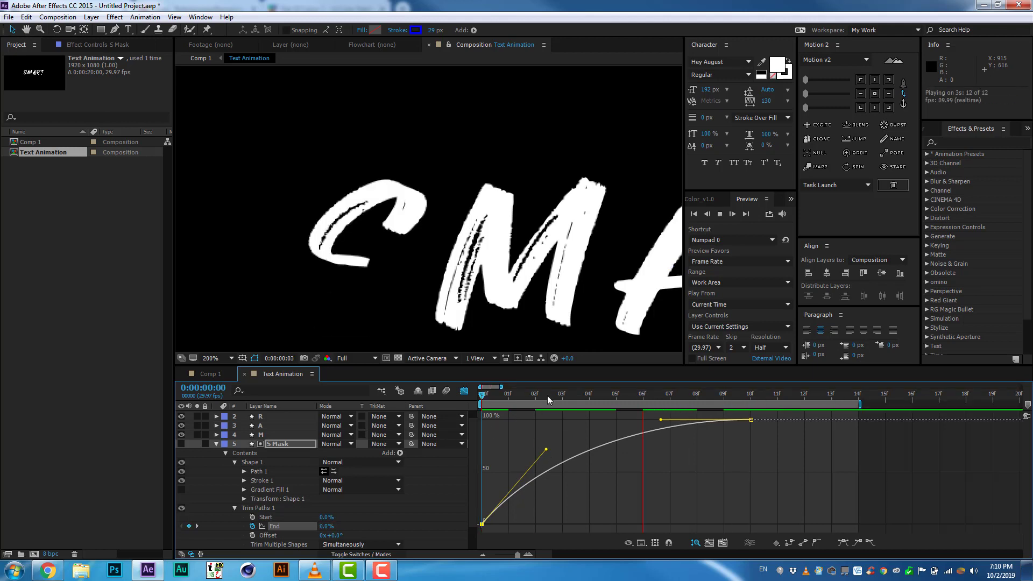
mouse_move(775, 418)
left_mouse_down()
mouse_move(736, 438)
mouse_move(885, 419)
left_mouse_up()
left_click_drag(728, 431, 696, 443)
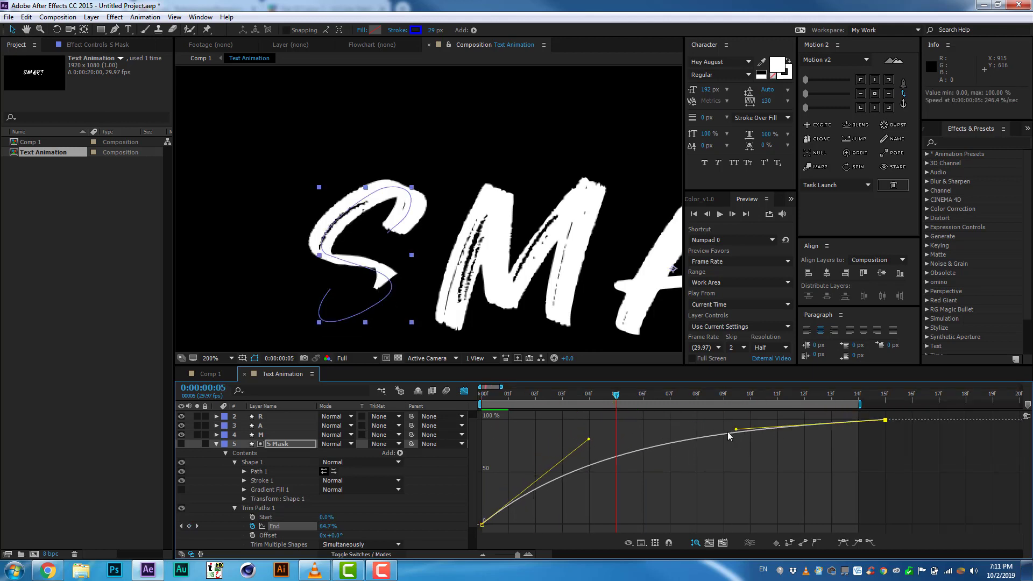
left_click_drag(585, 438, 598, 454)
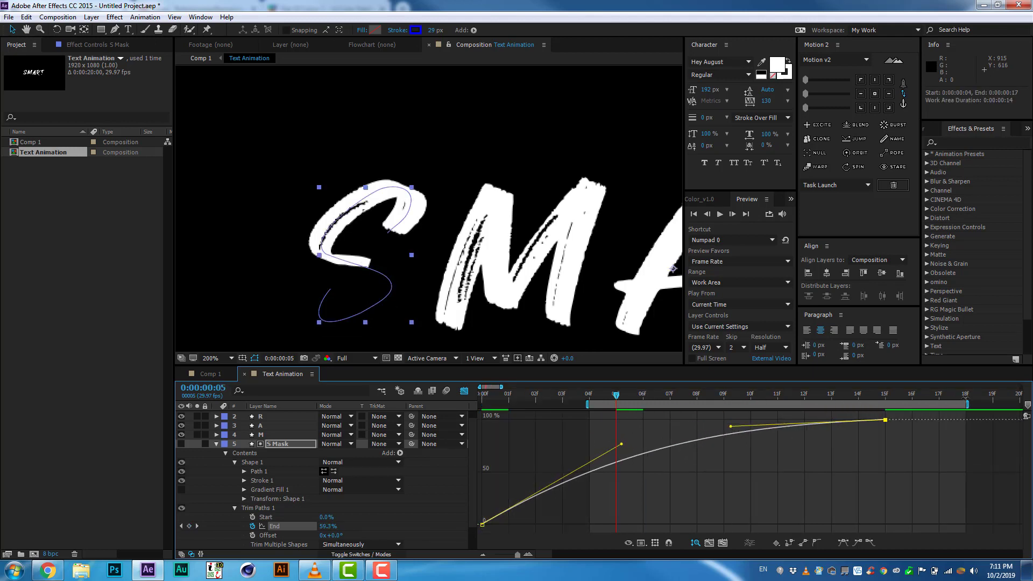
key("minus")
left_click_drag(598, 403, 731, 403)
key("Home")
- Give the finished S layers an orange label and shy them from the layer list
left_click(472, 447)
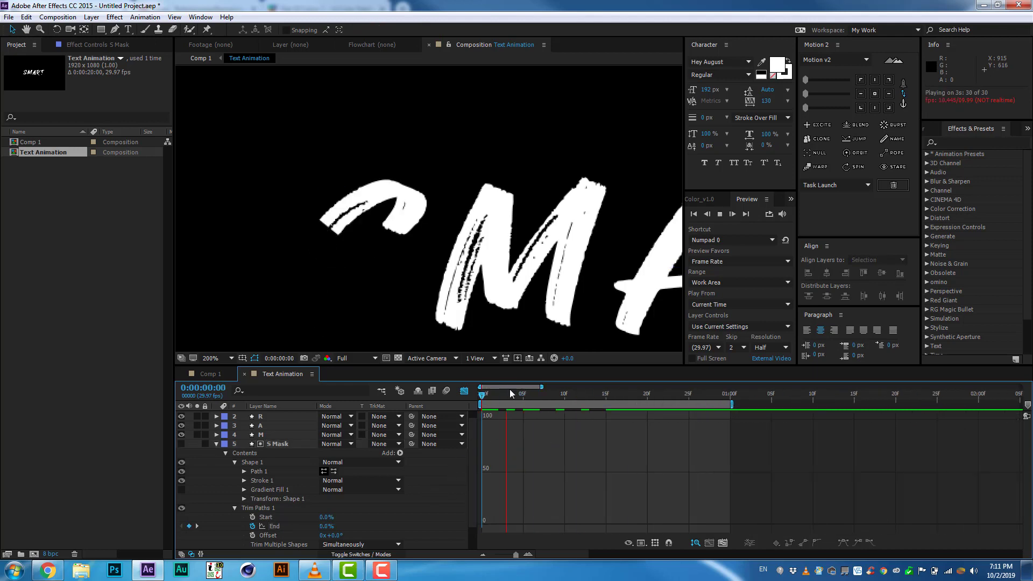
left_click_drag(509, 392, 547, 415)
left_click(221, 445)
left_click(224, 451)
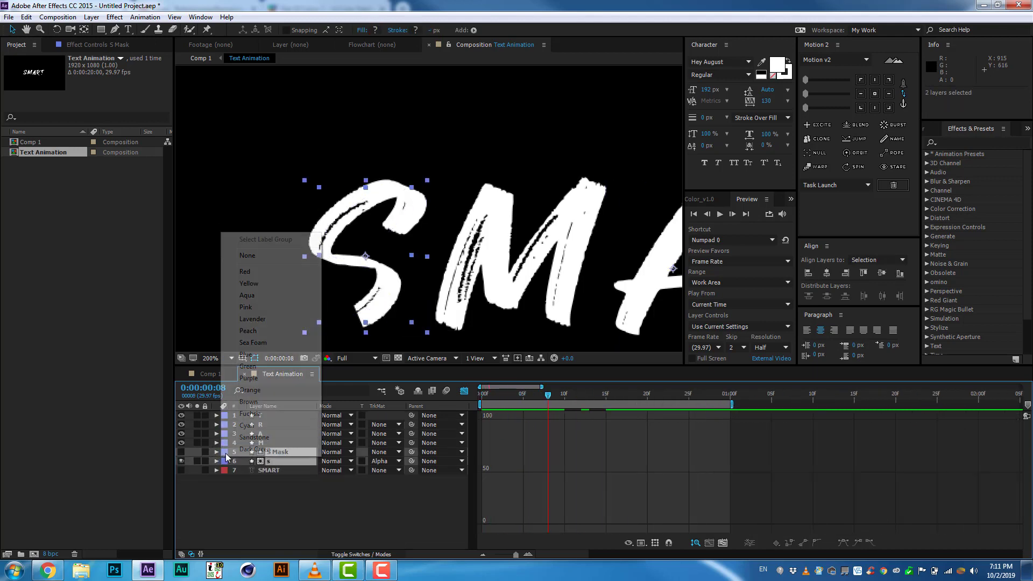
left_click(314, 427)
key("F4")
key("Delete")
- Start a new Pen shape path up the M's left stroke
left_click(274, 443)
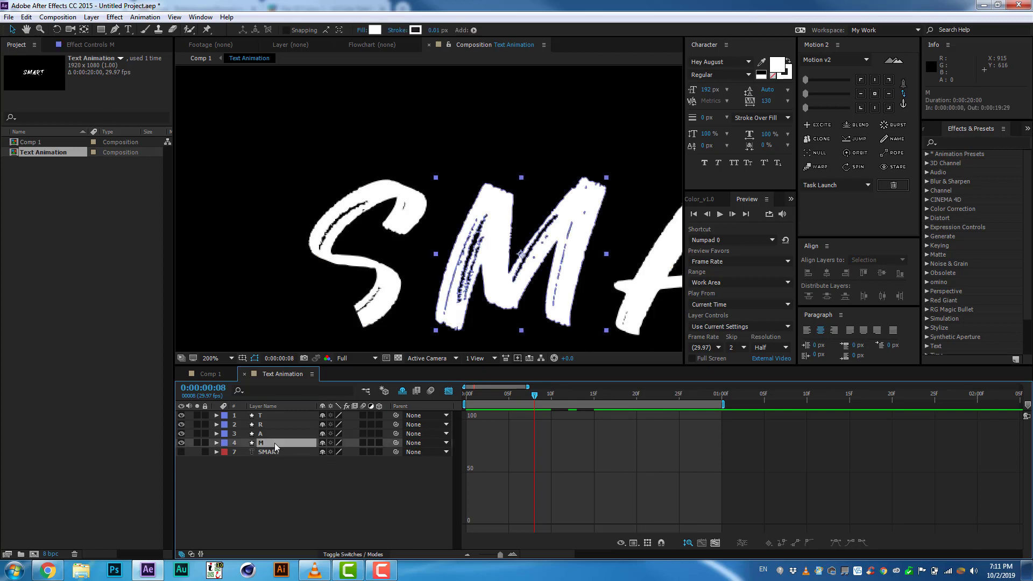
key("g")
left_click(319, 474)
left_click(319, 300)
left_click_drag(366, 168, 386, 155)
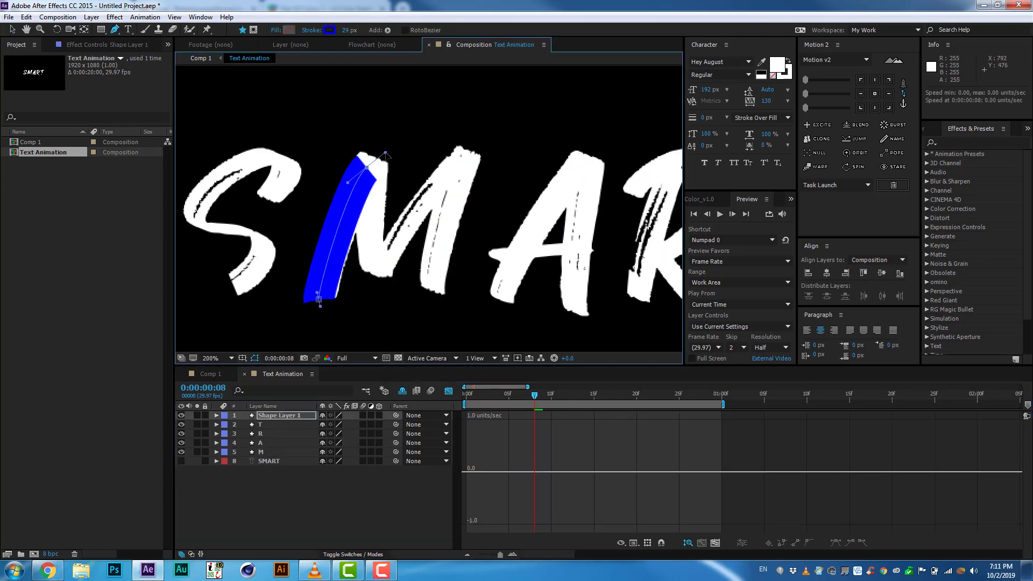
left_click_drag(318, 299, 324, 297)
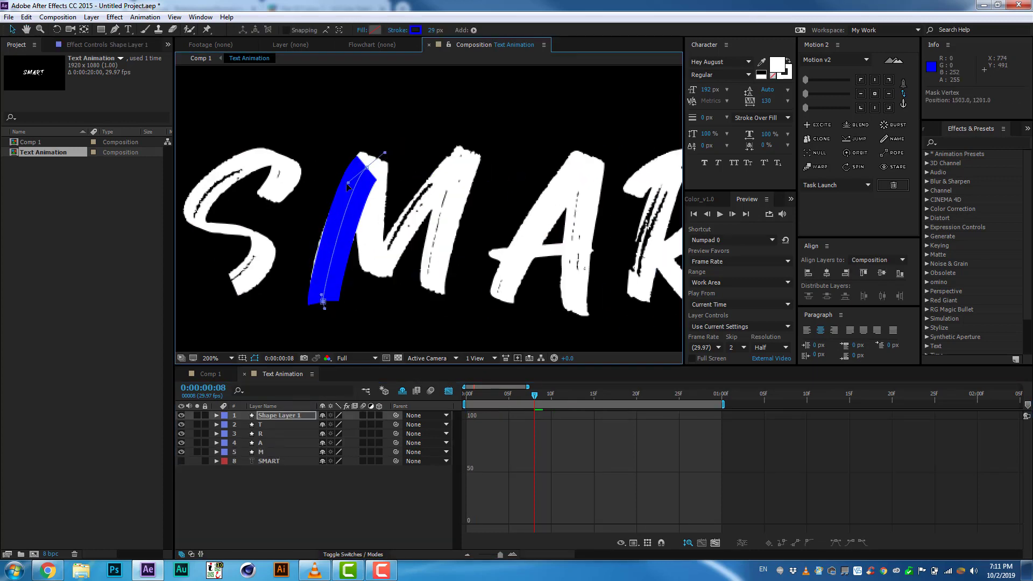
left_click_drag(366, 172, 375, 157)
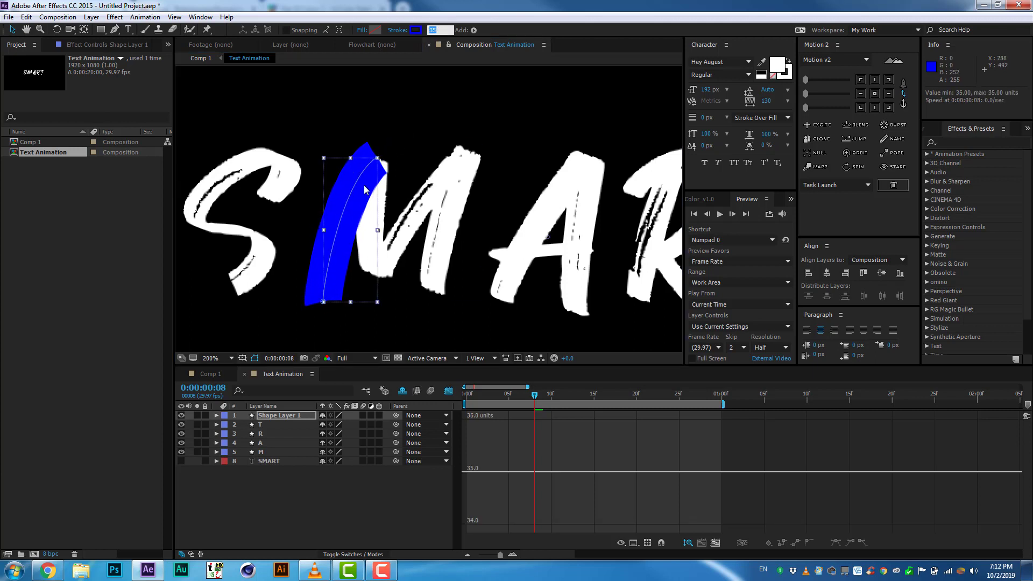
- Extend the 35 px stroke path down the M's middle, up the right peak and down its right stroke
left_click(388, 165)
left_click(376, 158)
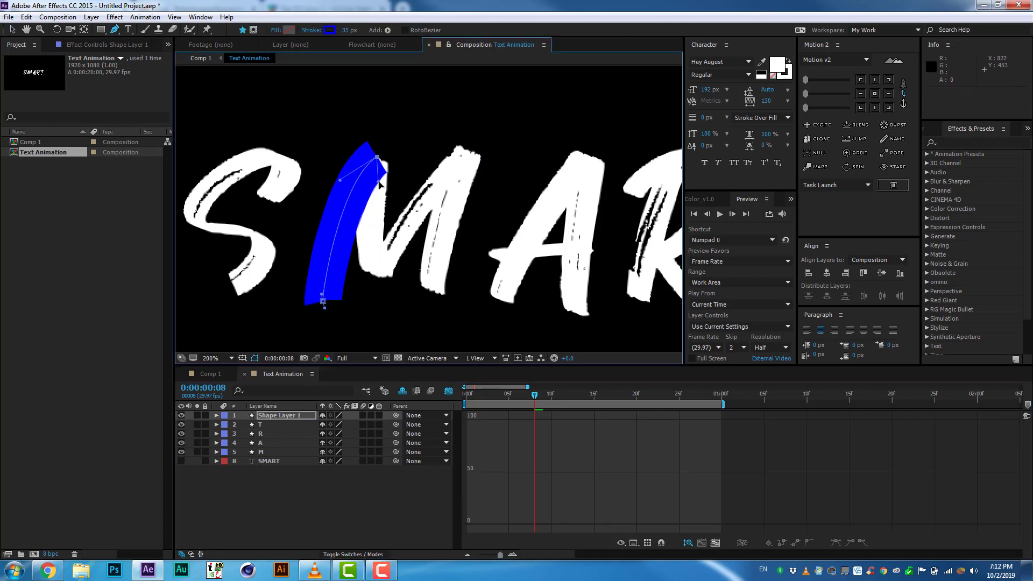
left_click_drag(380, 278, 388, 256)
mouse_move(466, 137)
left_mouse_down()
mouse_move(477, 130)
mouse_move(455, 133)
left_mouse_up()
left_click(434, 298)
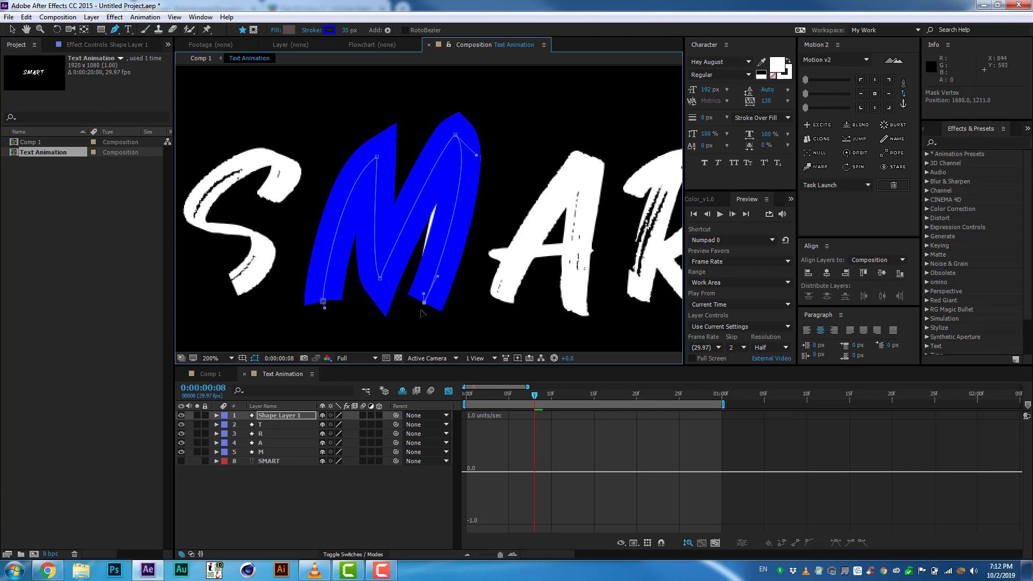
left_click(322, 300)
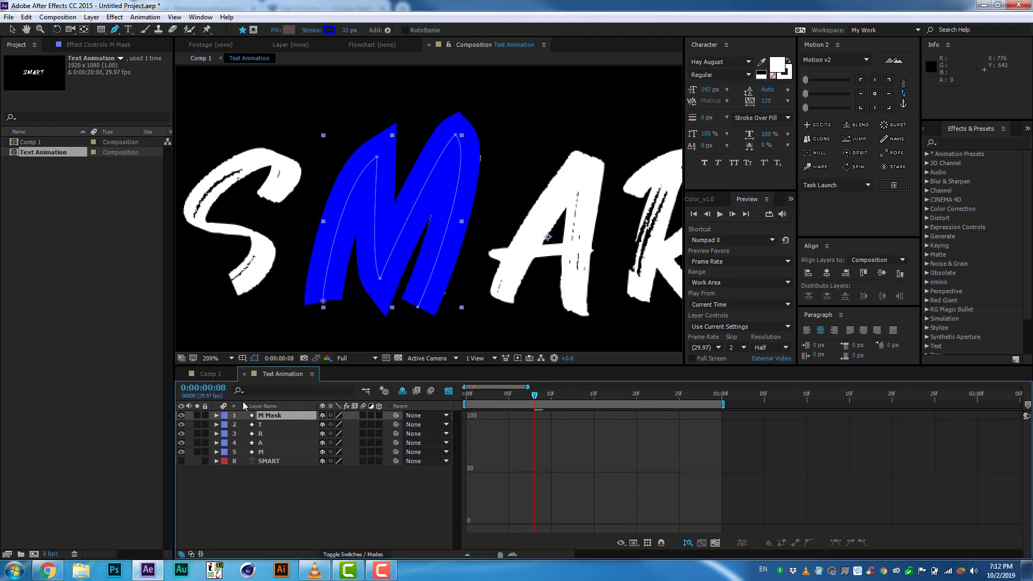
- Add Trim Paths to M Mask, place it above M, and set M's Track Matte to Alpha Matte 'M Mask'
left_click(388, 30)
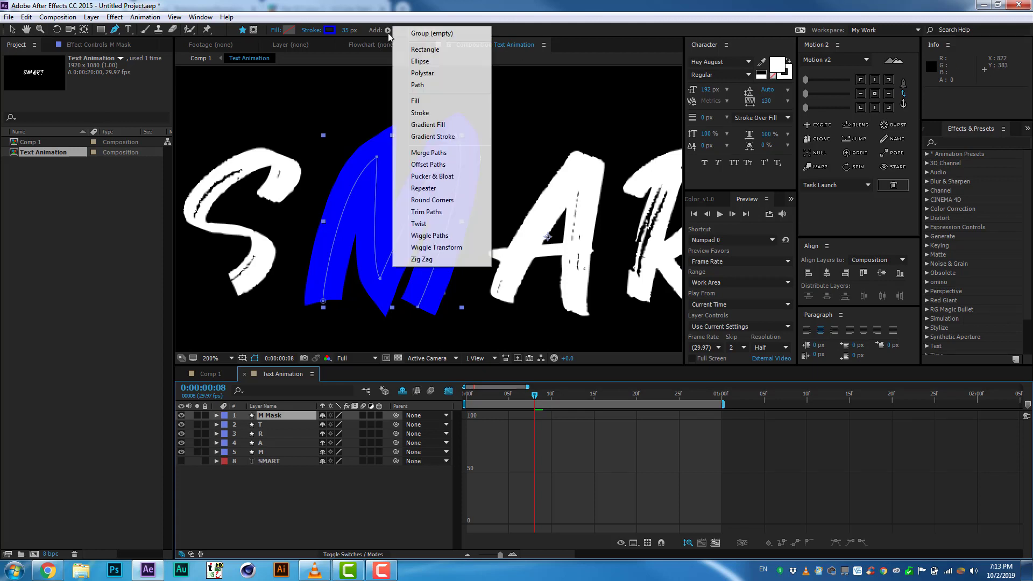
left_click(430, 212)
key("ctrl+bracketleft")
key("ctrl+bracketleft")
key("ctrl+bracketleft")
left_click(358, 554)
left_click(385, 488)
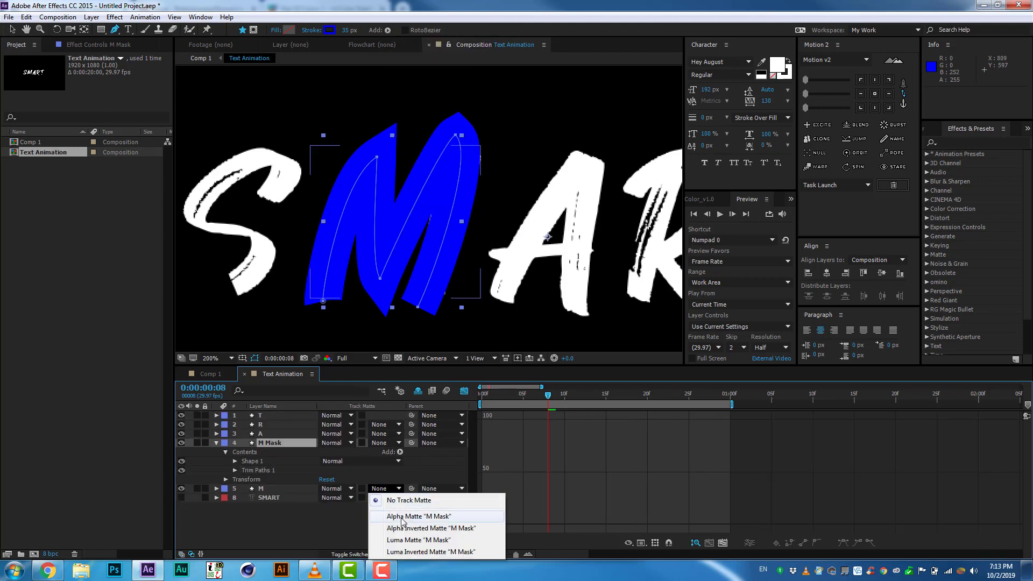
left_click(408, 507)
- Paste the S write-on's eased End keyframes onto M Mask's Trim Paths End
left_click(235, 470)
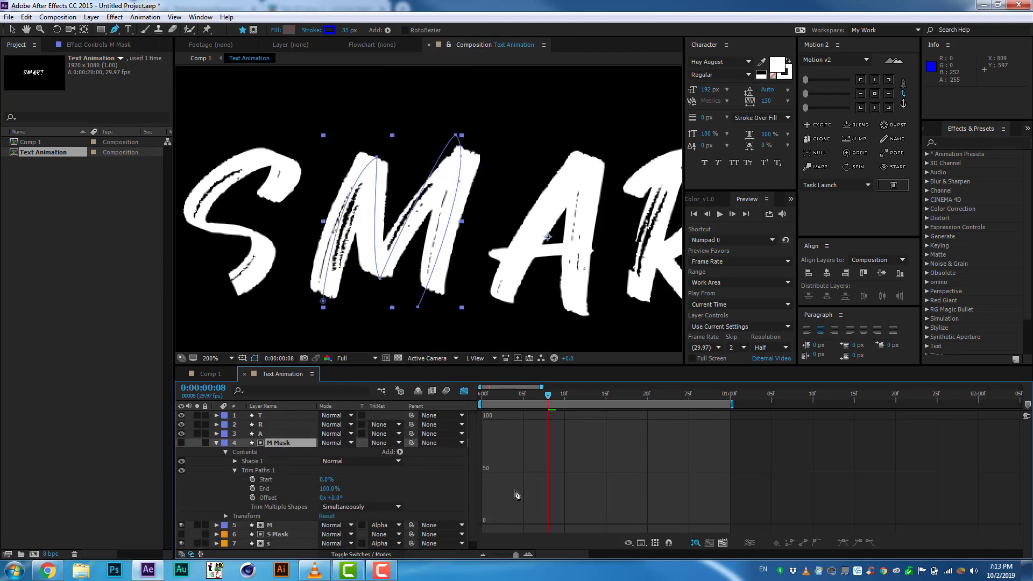
left_click(274, 488)
key("ctrl+v")
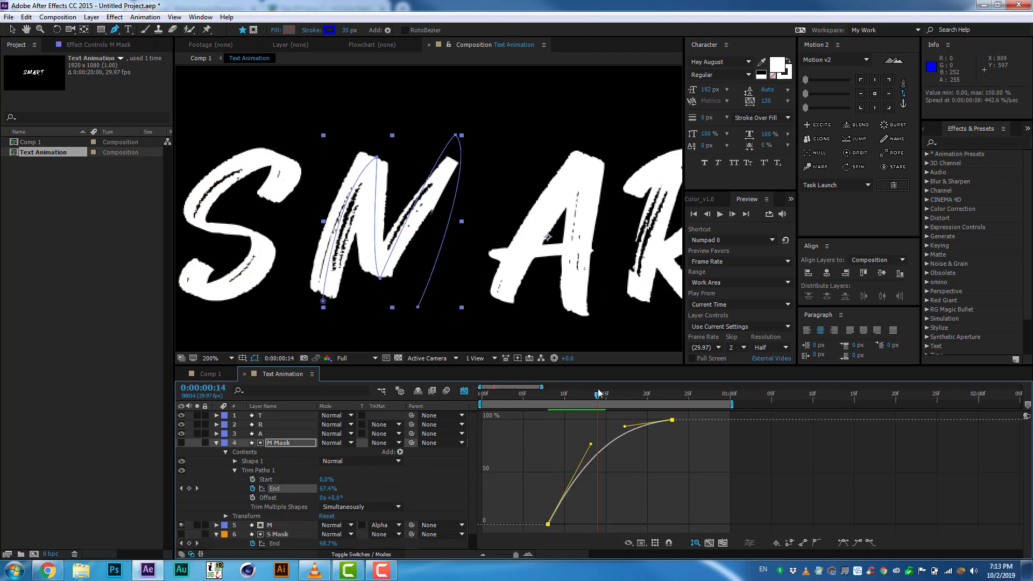
left_click_drag(547, 393, 572, 393)
left_click(279, 442)
left_click(216, 442)
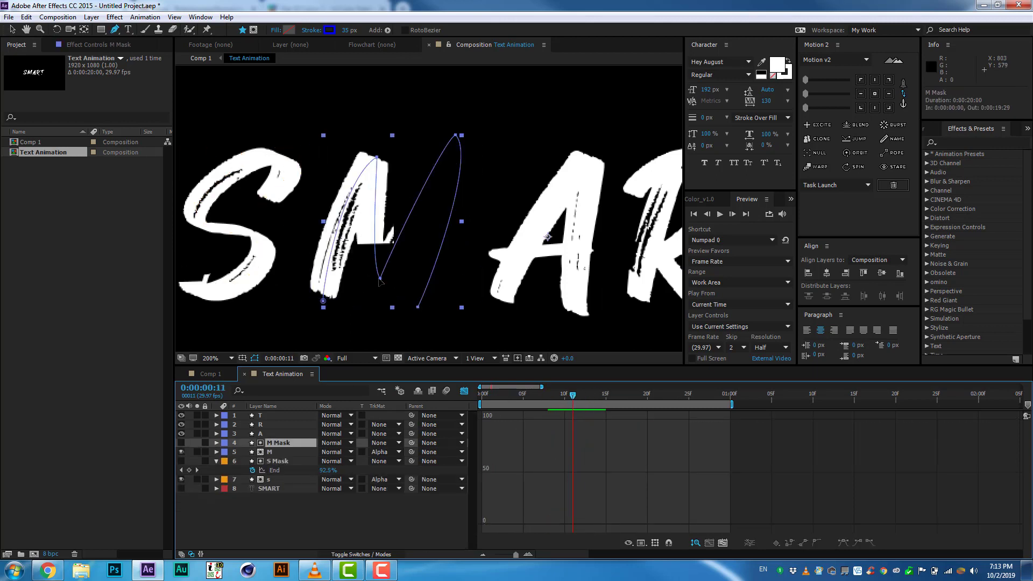
- Nudge an M Mask path vertex to cover the stroke and preview the write-on to frame 18
left_click(379, 278)
left_click_drag(572, 396, 581, 396)
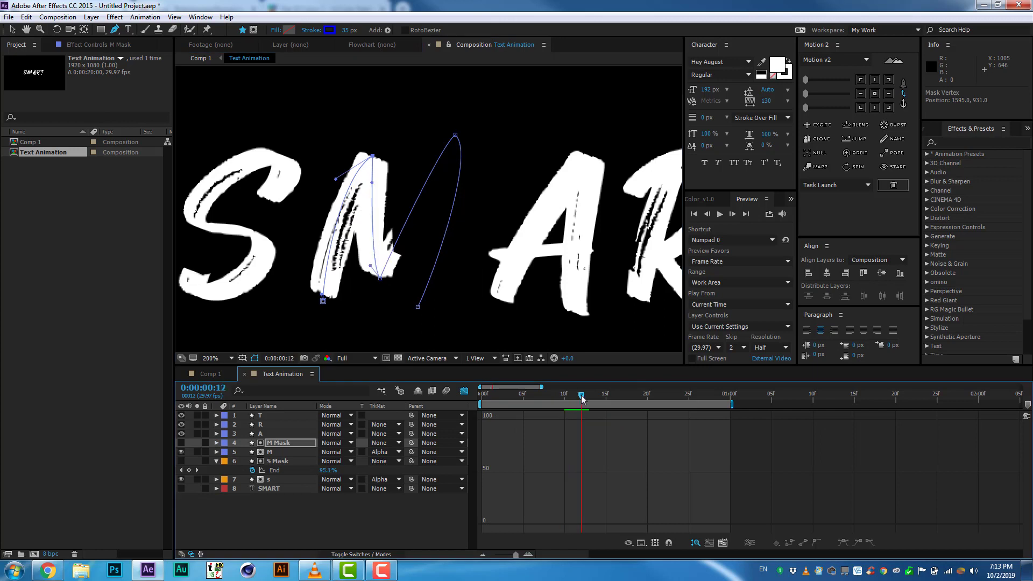
left_click_drag(381, 279, 377, 277)
mouse_move(581, 395)
left_mouse_down()
mouse_move(551, 395)
mouse_move(630, 395)
left_mouse_up()
left_click(338, 518)
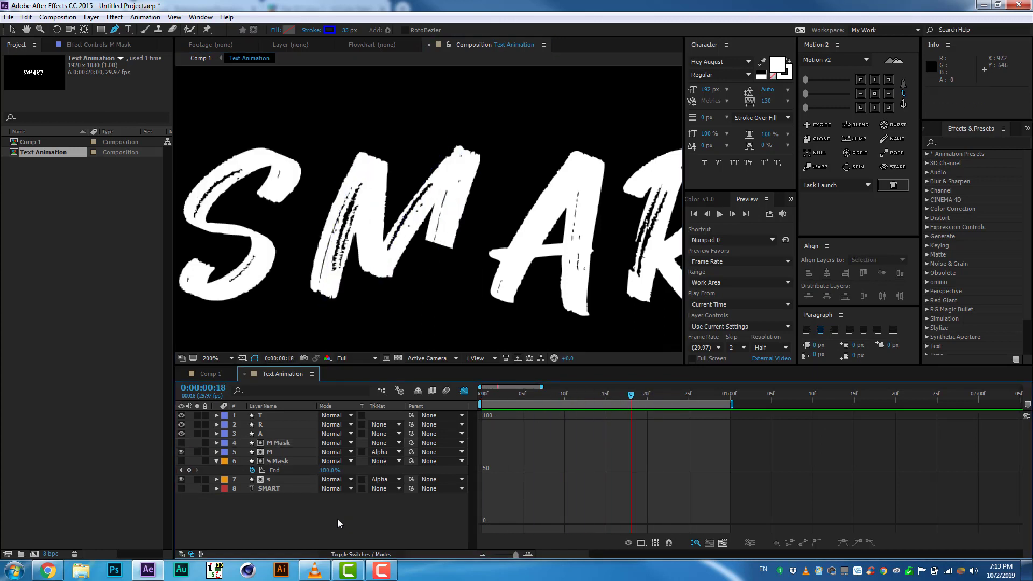
- Save the project as Smart Light Text.aep, correcting the misspelled file name
key("ctrl+s")
type("Smart Light")
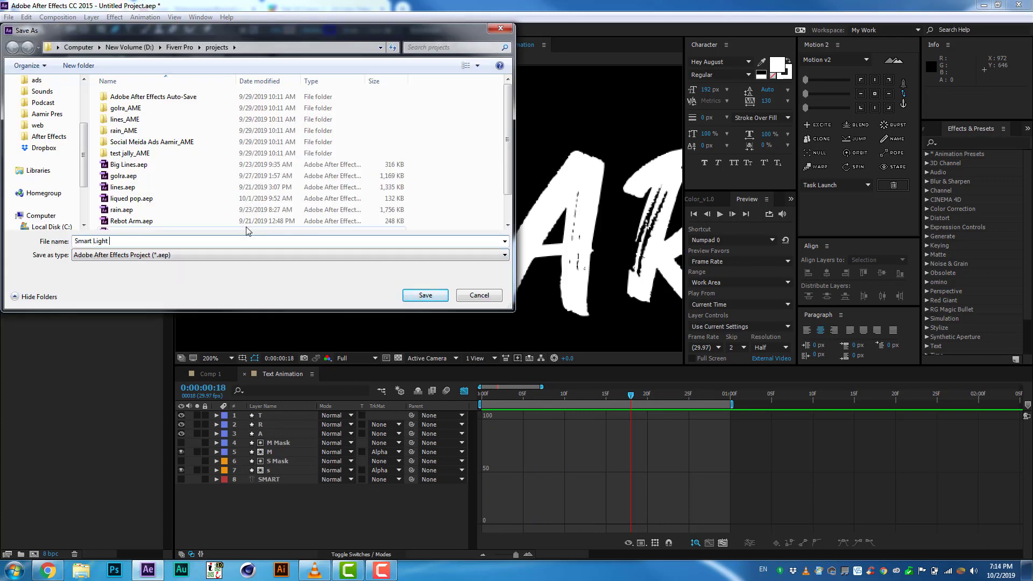
type("Tet")
key("Return")
key("ctrl+shift+s")
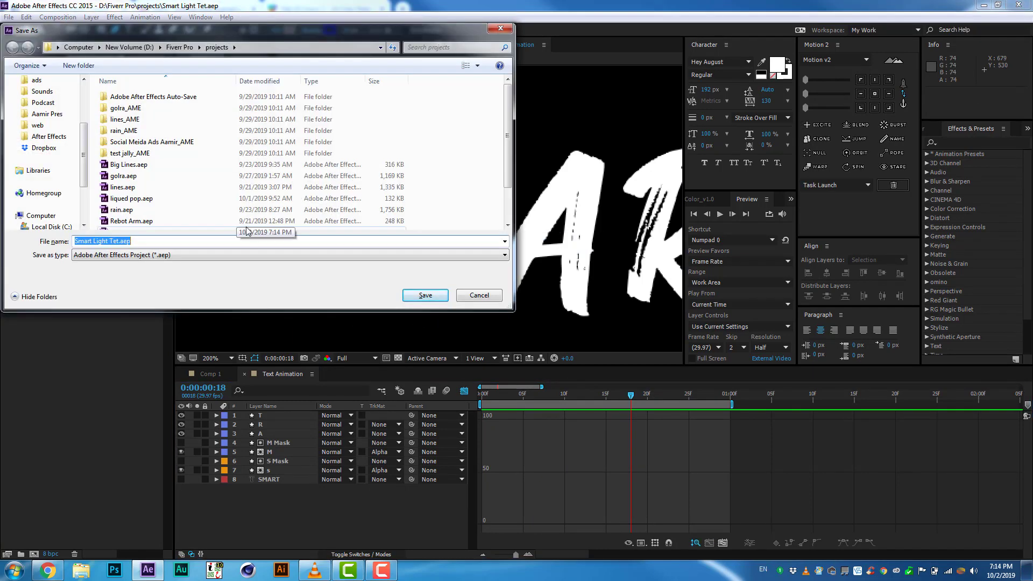
key("End")
key("BackSpace")
key("BackSpace")
type("xt")
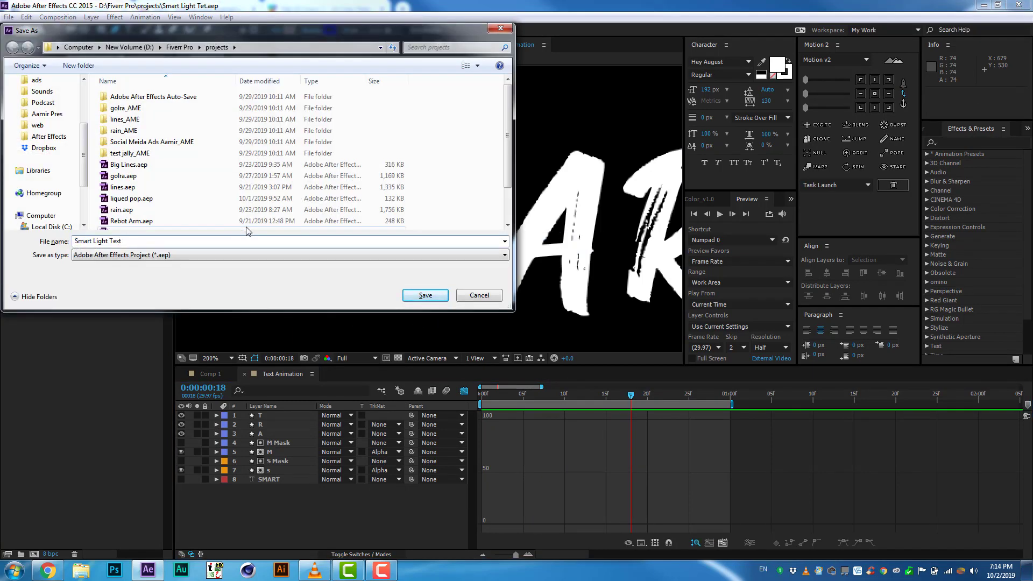
key("Return")
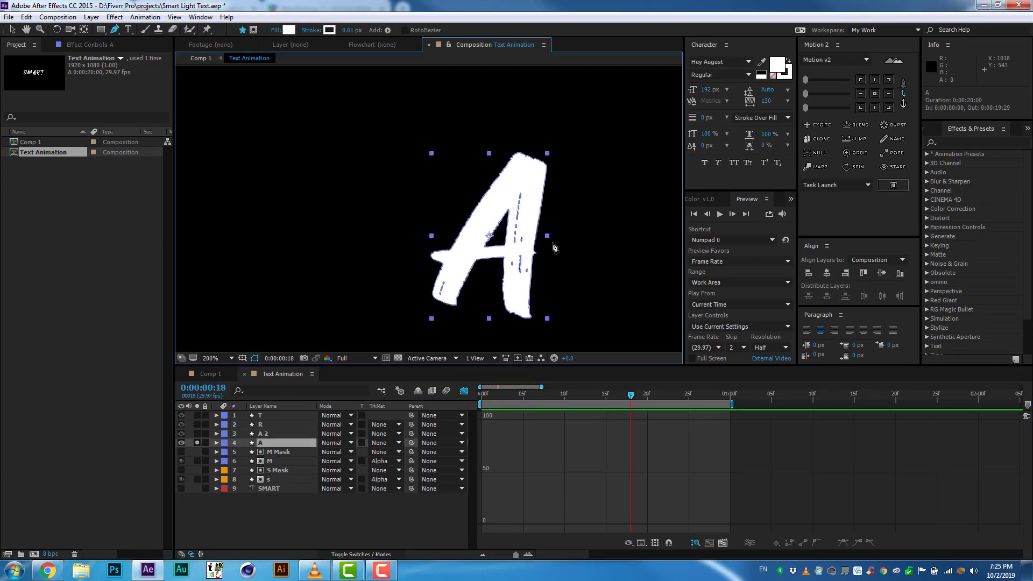
- Draw a closed Pen mask on the A and set Mask 1 to Subtract
scroll(504, 240, "up", 4)
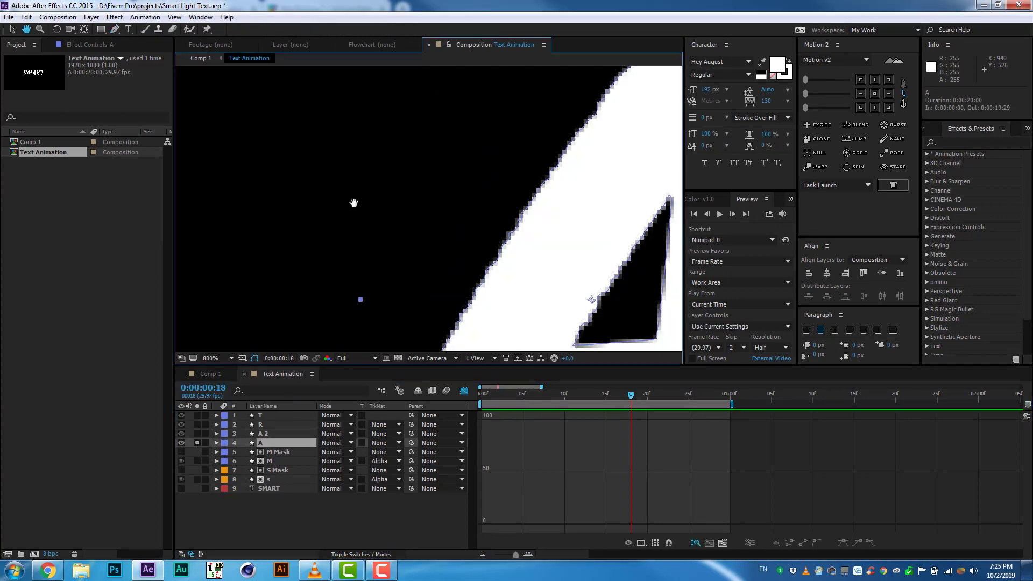
left_click_drag(454, 245, 445, 249)
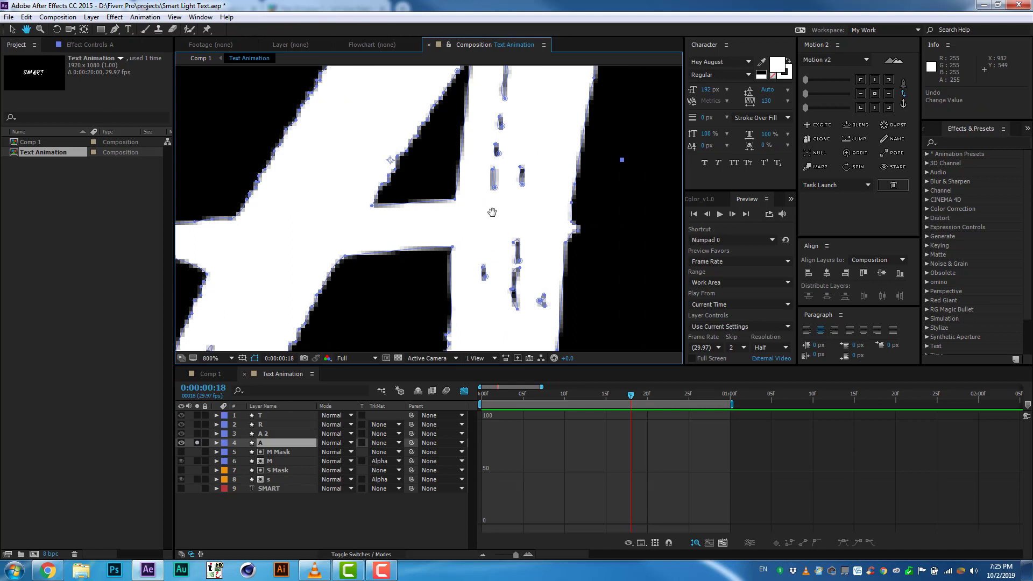
mouse_move(382, 182)
left_mouse_down()
mouse_move(400, 173)
mouse_move(450, 188)
left_mouse_up()
left_click(445, 171)
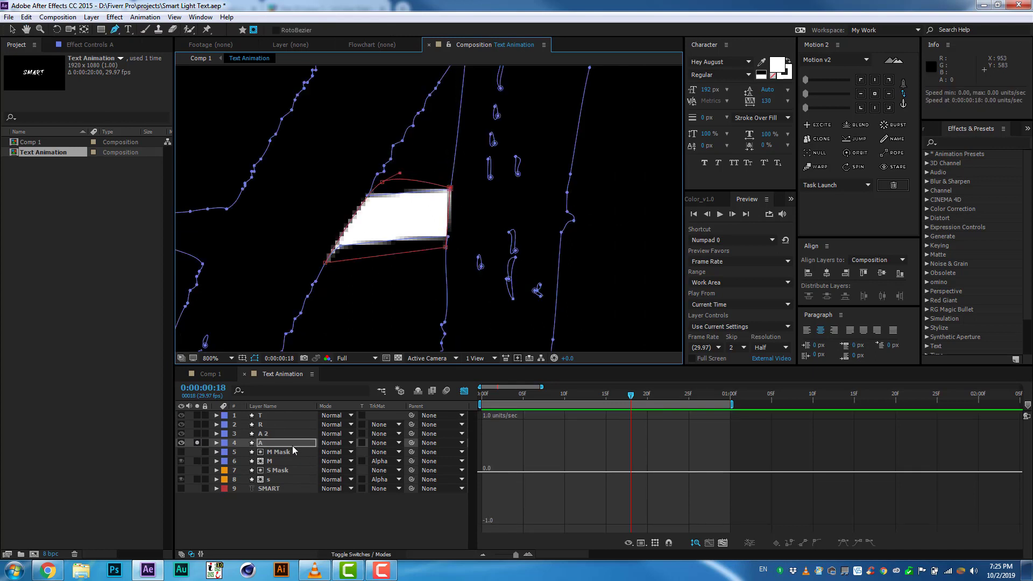
key("m")
left_click(334, 461)
left_click(339, 474)
- Draw a second mask along the A's edge and set Mask 2 to Subtract
left_click(401, 161)
left_click(359, 244)
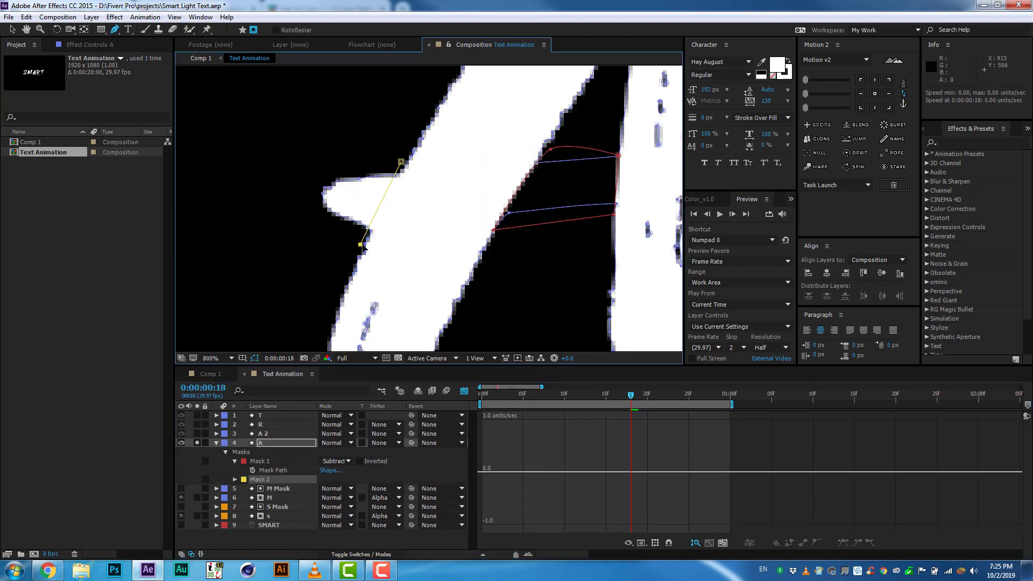
left_click(306, 233)
left_click(294, 164)
left_click_drag(355, 136, 375, 139)
left_click(401, 161)
left_click(333, 478)
left_click(344, 422)
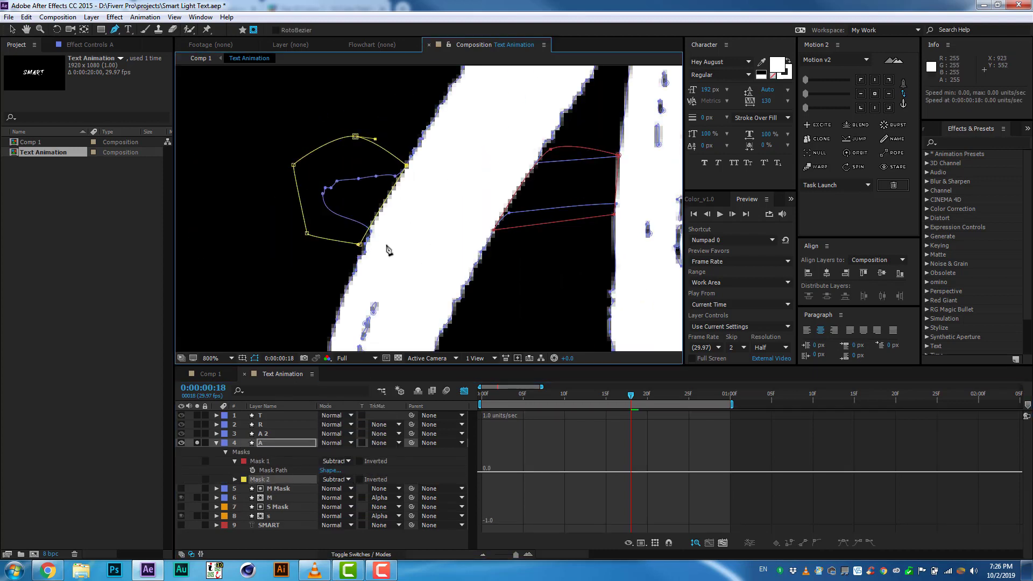
key("F2")
left_click(220, 357)
- At 200% view, draw a stroke path up the A's left leg to the apex and down to the right foot
left_click(220, 282)
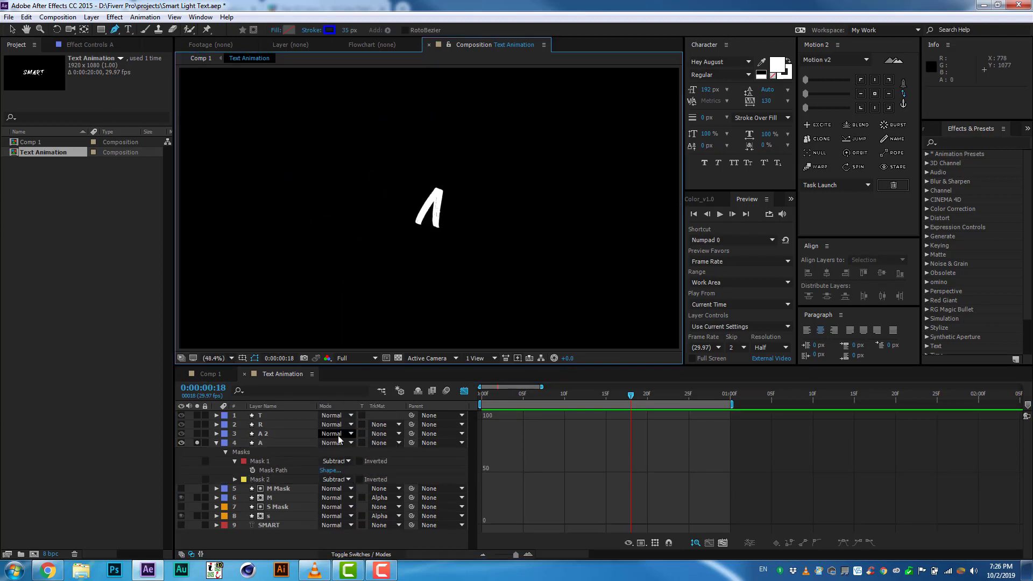
left_click(216, 442)
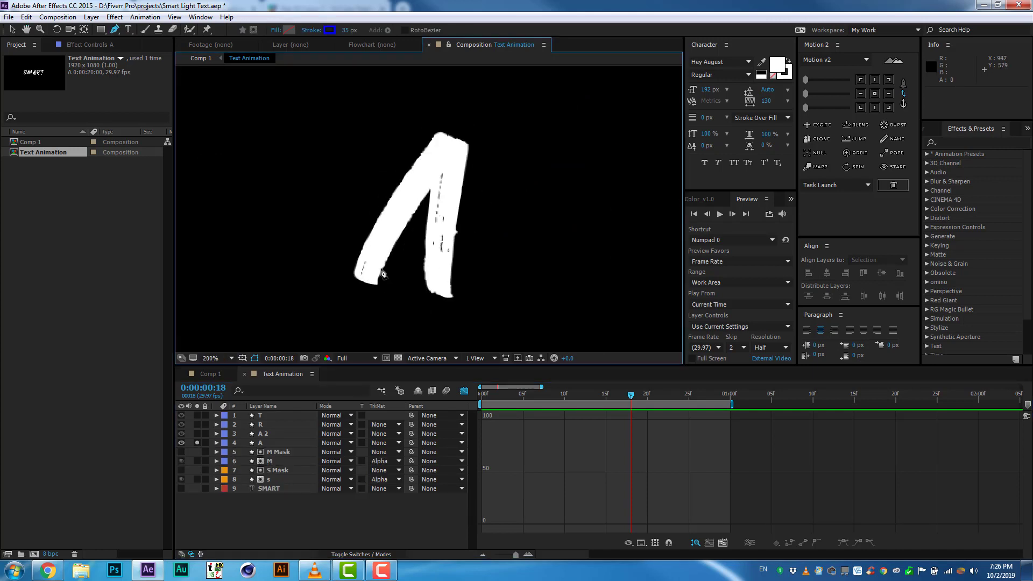
left_click(361, 282)
mouse_move(431, 168)
left_mouse_down()
mouse_move(453, 145)
mouse_move(450, 129)
left_mouse_up()
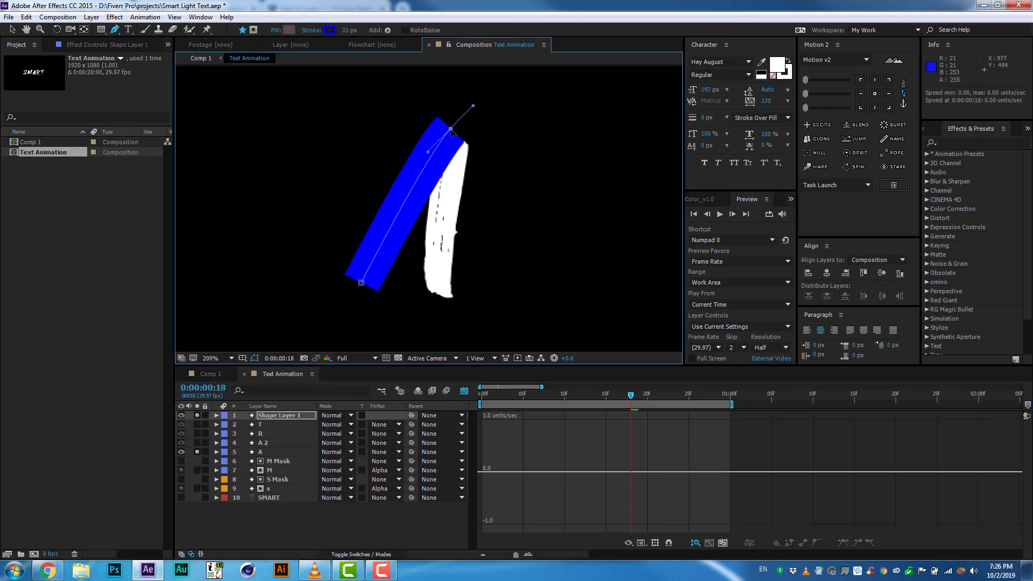
left_click(437, 306)
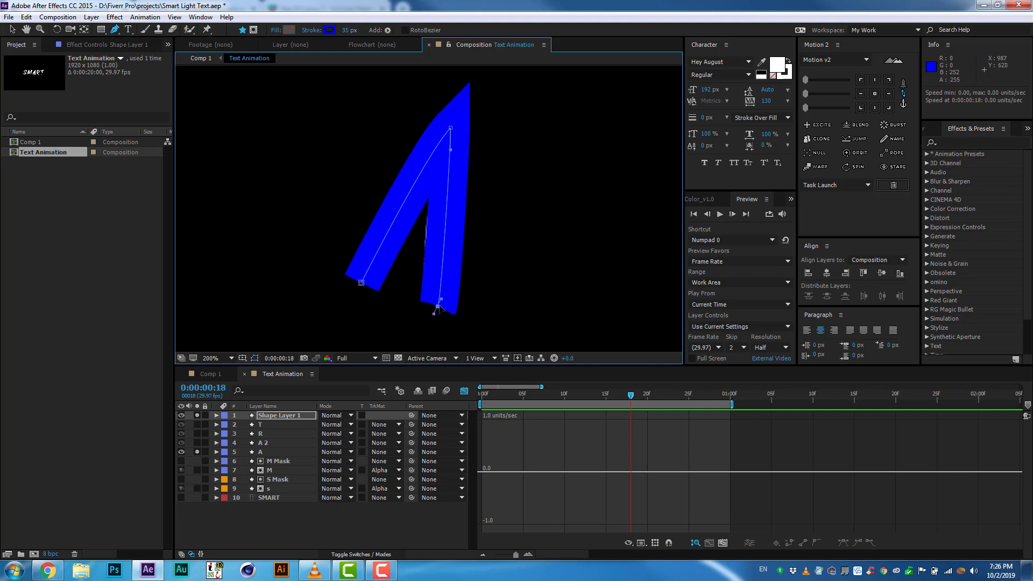
- Rename the new shape layer 'A Mask 1' and move it directly above layer A
left_click(301, 417)
key("Return")
type("A Mas")
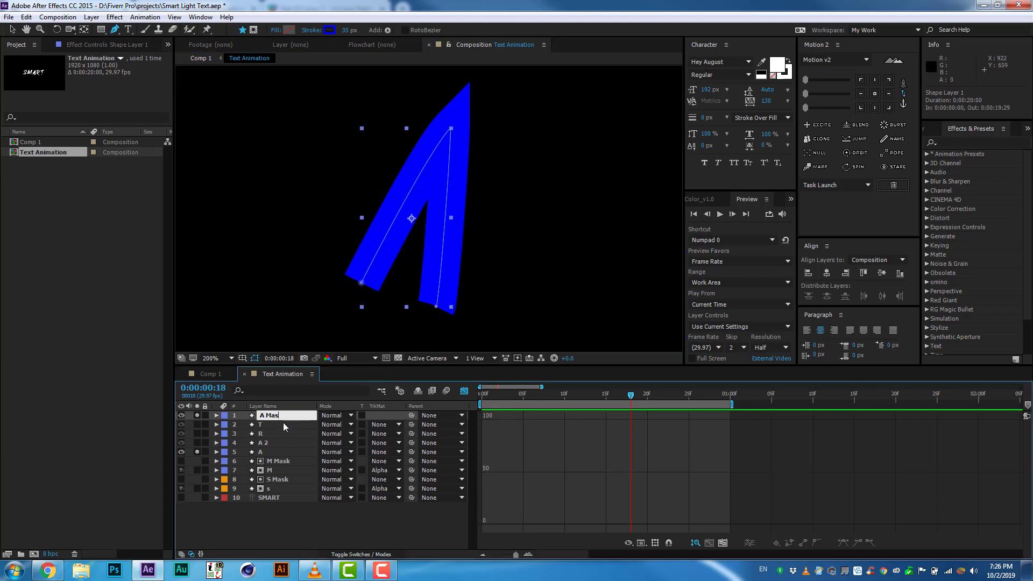
type("k 1")
key("Return")
left_click_drag(269, 415, 285, 447)
- Set A's Track Matte to A Mask 1's alpha, paste M Mask's End keyframes onto it, and preview
left_click(385, 452)
left_click(419, 479)
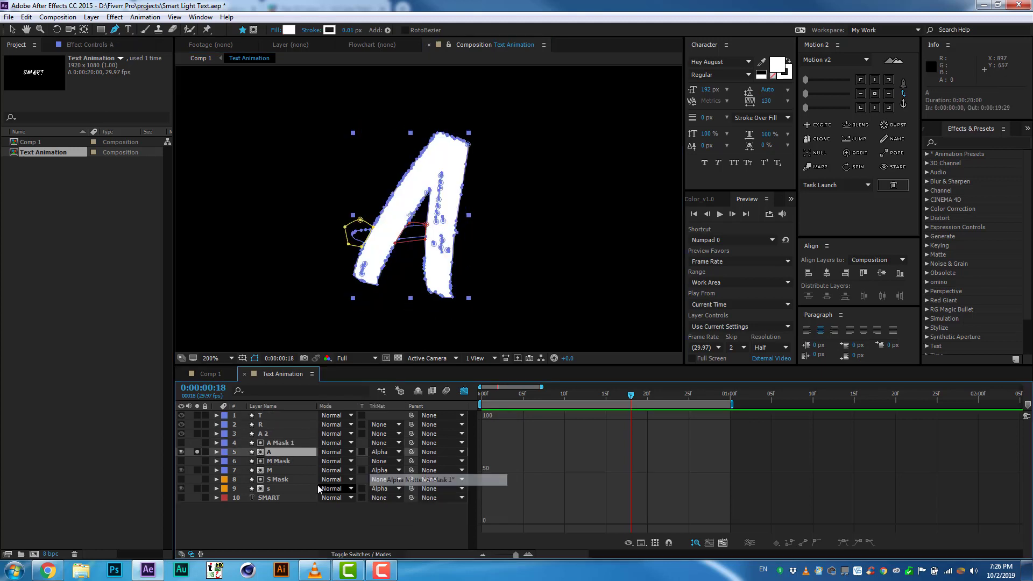
left_click(279, 461)
key("u")
left_click(275, 470)
key("ctrl+c")
left_click(280, 442)
key("ctrl+v")
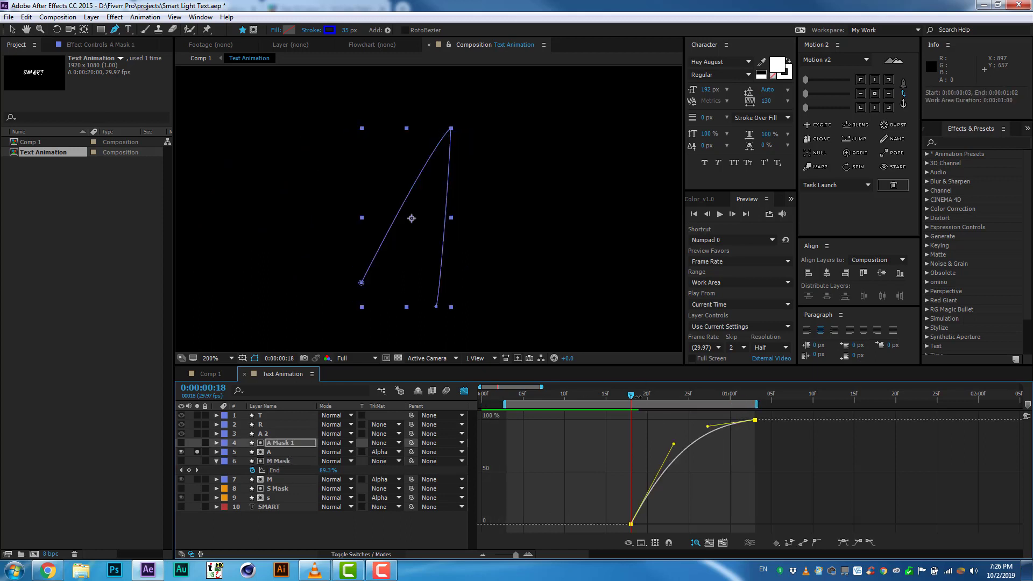
key("space")
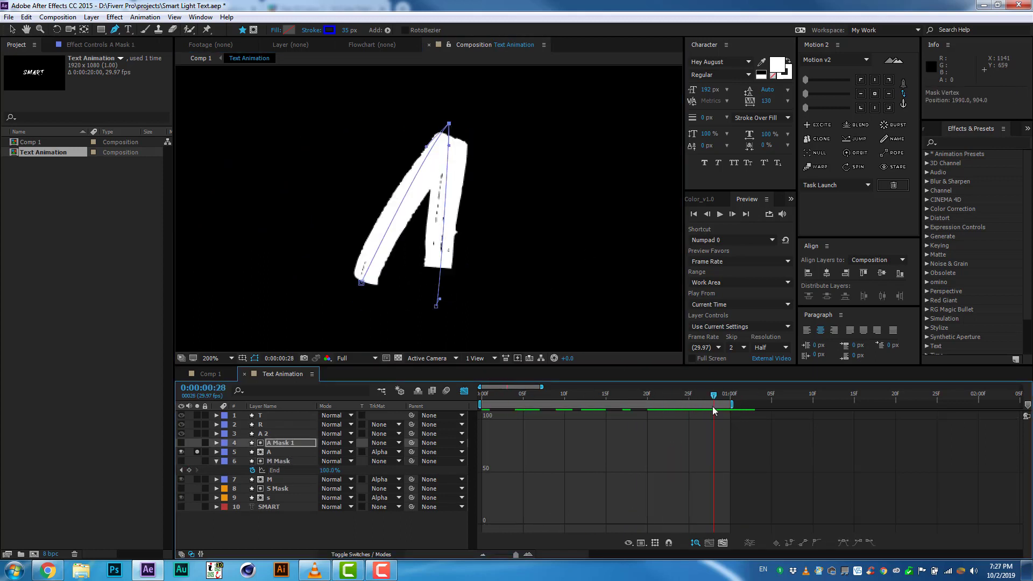
- Turn off solo, collapse M Mask's properties and select layer A 2
left_click(197, 452)
left_click(215, 461)
left_click(263, 433)
scroll(430, 215, "down", 4)
- Solo A 2 and draw a closed mask around the A's crossbar
left_click(197, 433)
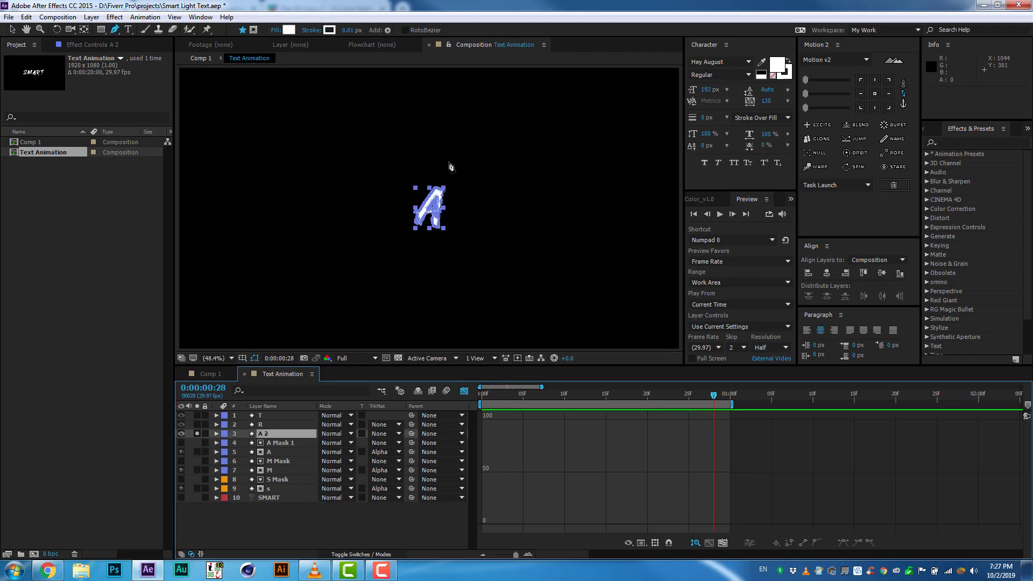
scroll(402, 242, "up", 6)
left_click(254, 30)
left_click(345, 223)
left_click(536, 220)
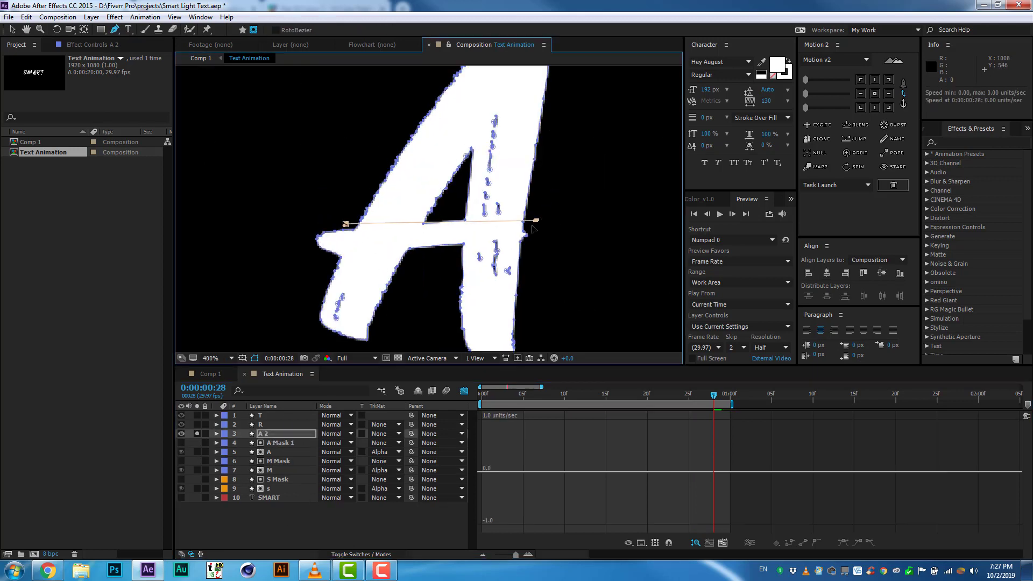
left_click(296, 250)
left_click(316, 221)
left_click(345, 224)
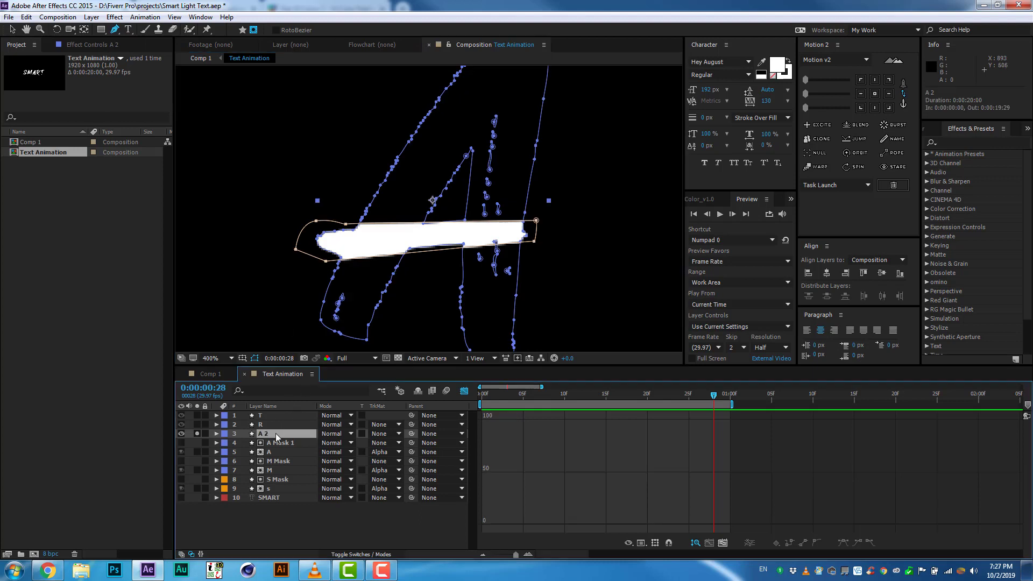
- Adjust the mask's top, bottom-left and right-end points to hug the crossbar, then fit the view
scroll(376, 226, "up", 1)
left_click_drag(337, 195, 344, 206)
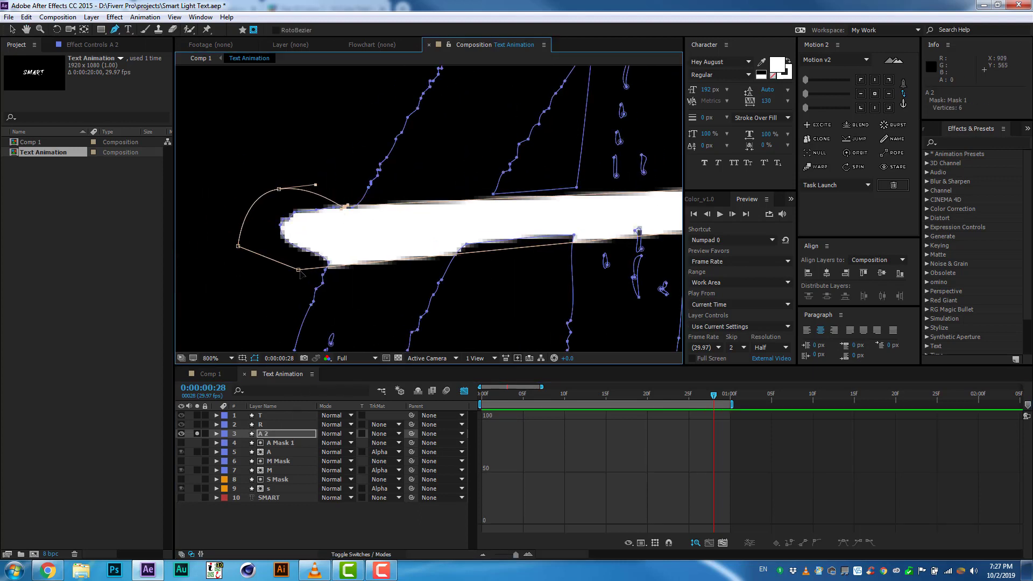
left_click_drag(298, 268, 325, 259)
key("minus")
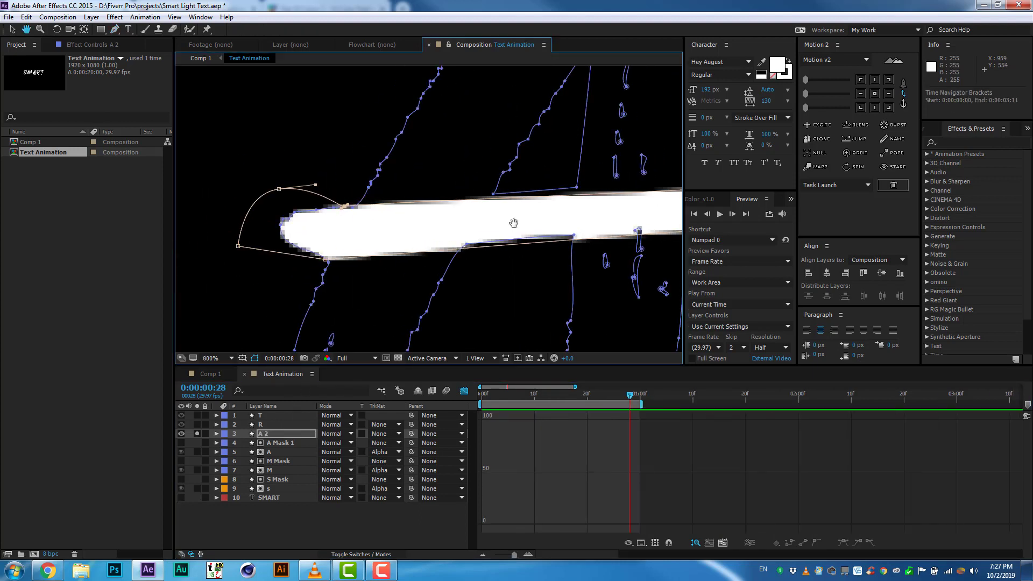
left_click_drag(514, 222, 443, 221)
left_click_drag(645, 184, 651, 175)
left_click_drag(629, 225, 648, 231)
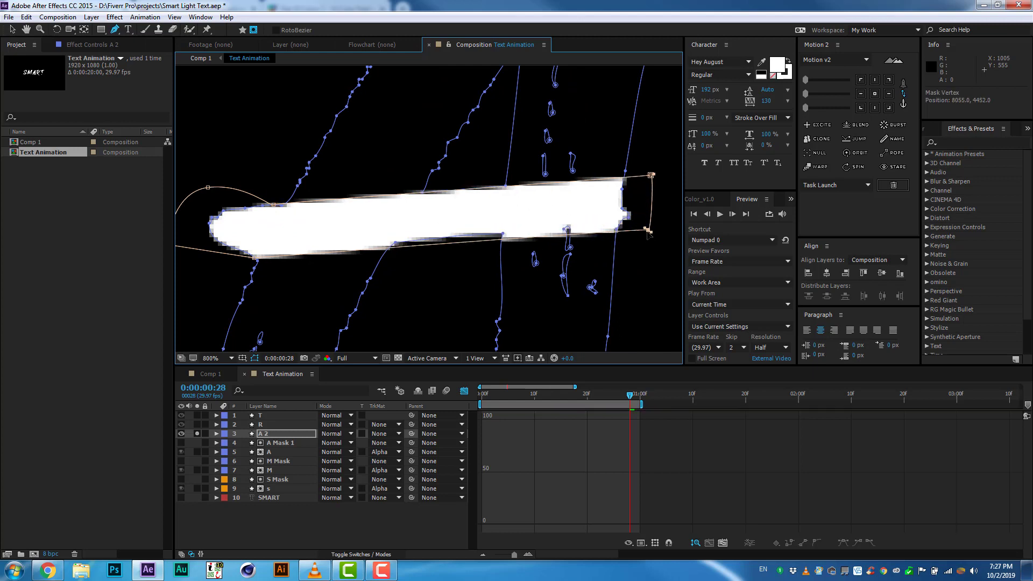
key("ctrl+shift+a")
key("shift+slash")
- Draw a stroke path across the crossbar and narrow its stroke width to match
scroll(447, 222, "up", 5)
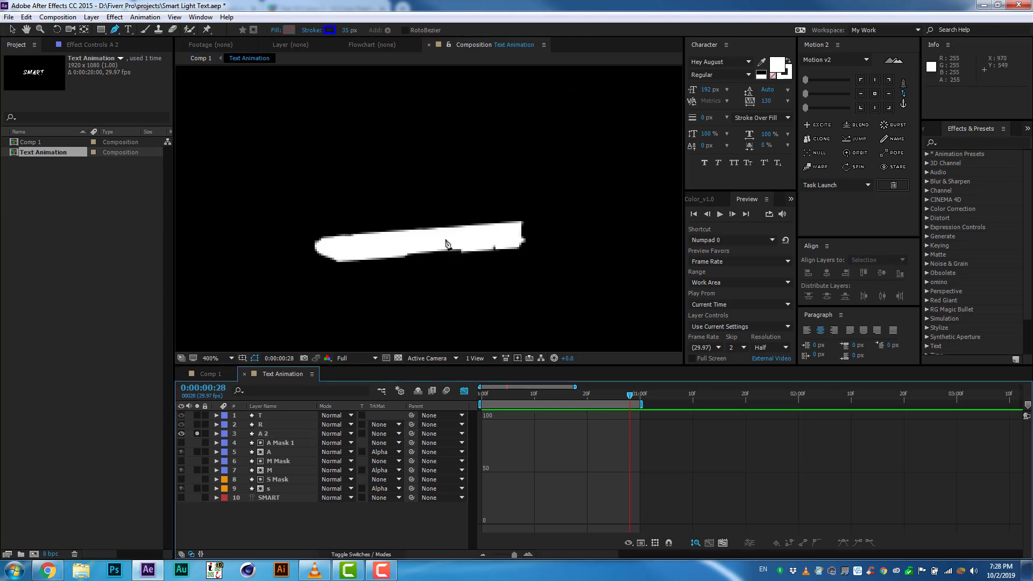
left_click(295, 232)
left_click(540, 208)
left_click(301, 416)
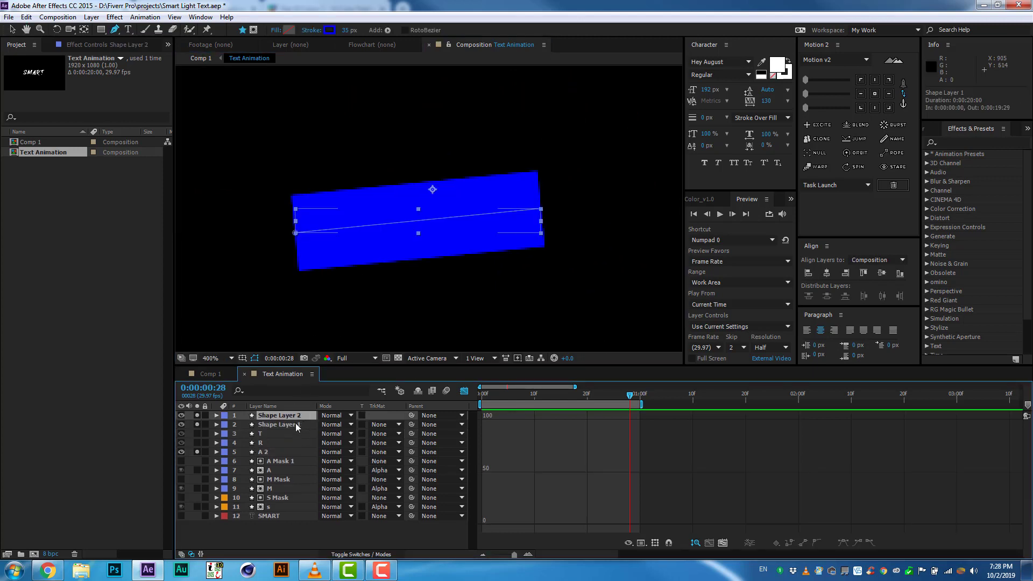
mouse_move(349, 31)
left_mouse_down()
mouse_move(330, 31)
mouse_move(362, 63)
left_mouse_up()
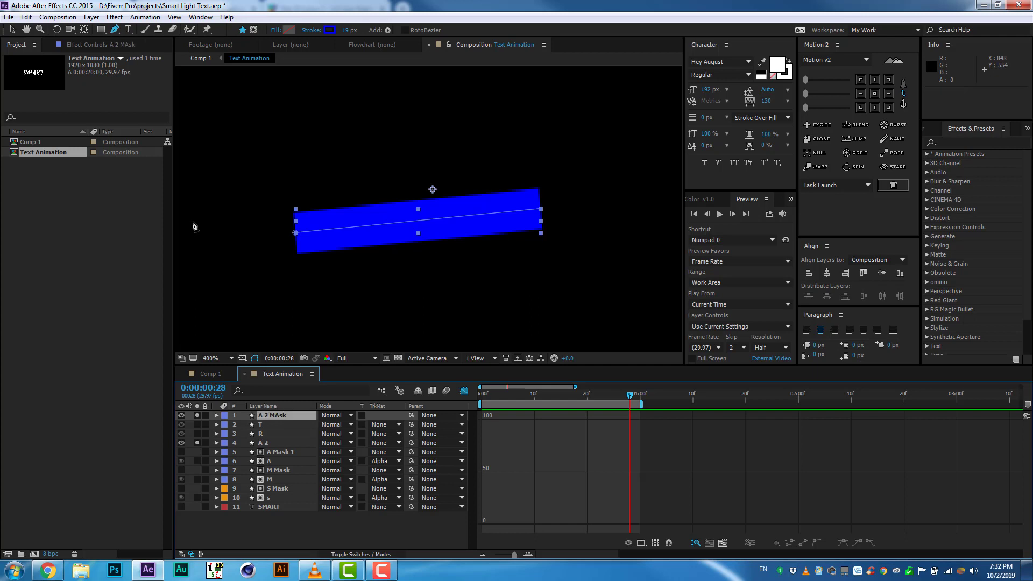
- Place A 2 MAsk above A 2, make it A 2's alpha matte, and preview the SMART write-on
left_click_drag(301, 440, 302, 438)
left_click(383, 444)
left_click(392, 463)
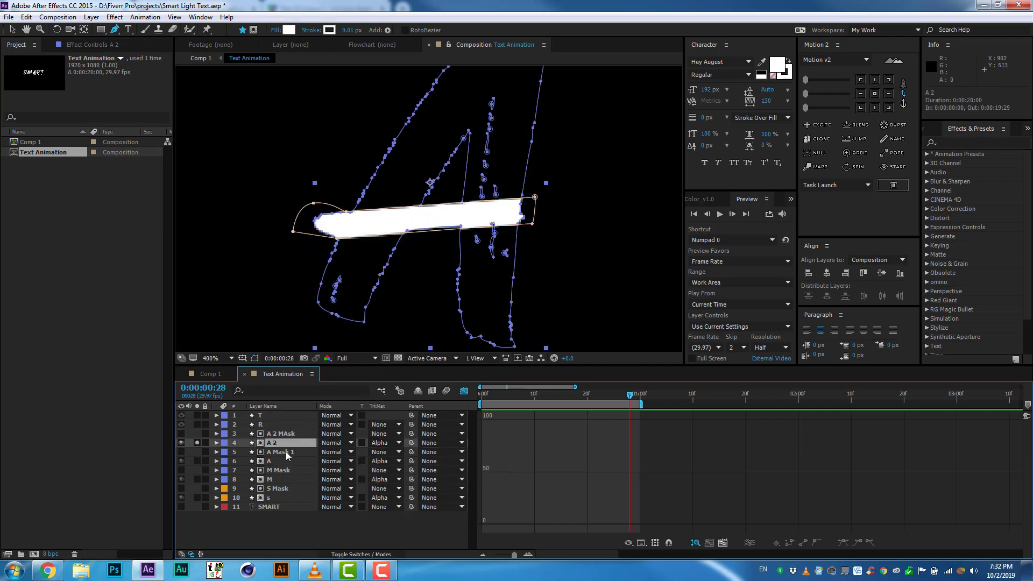
left_click_drag(604, 394, 603, 396)
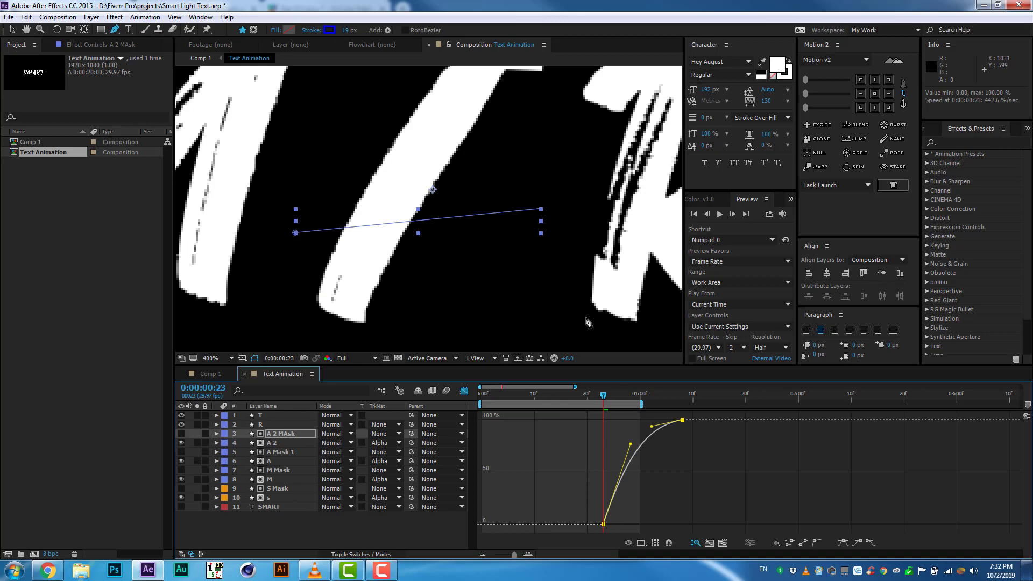
left_click_drag(647, 403, 726, 404)
key("comma")
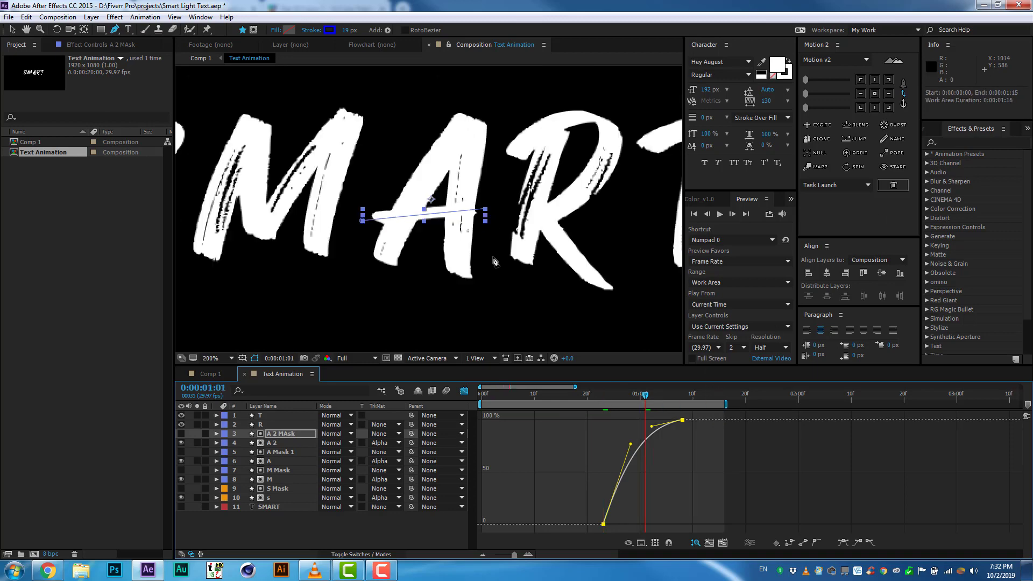
key("comma")
left_click_drag(585, 424, 629, 425)
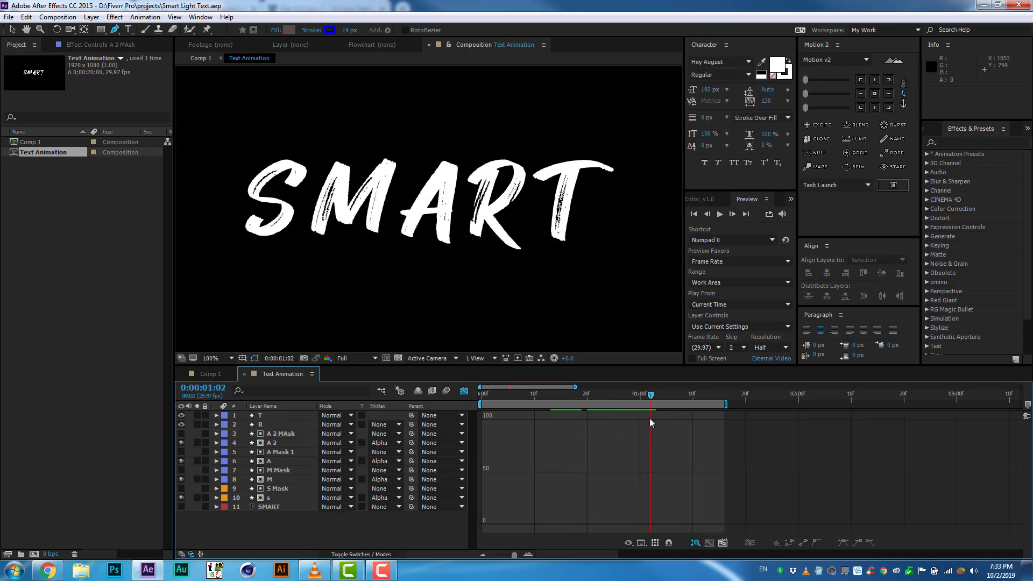
- Duplicate layer R and solo it
left_click(273, 424)
key("ctrl+d")
left_click(197, 433)
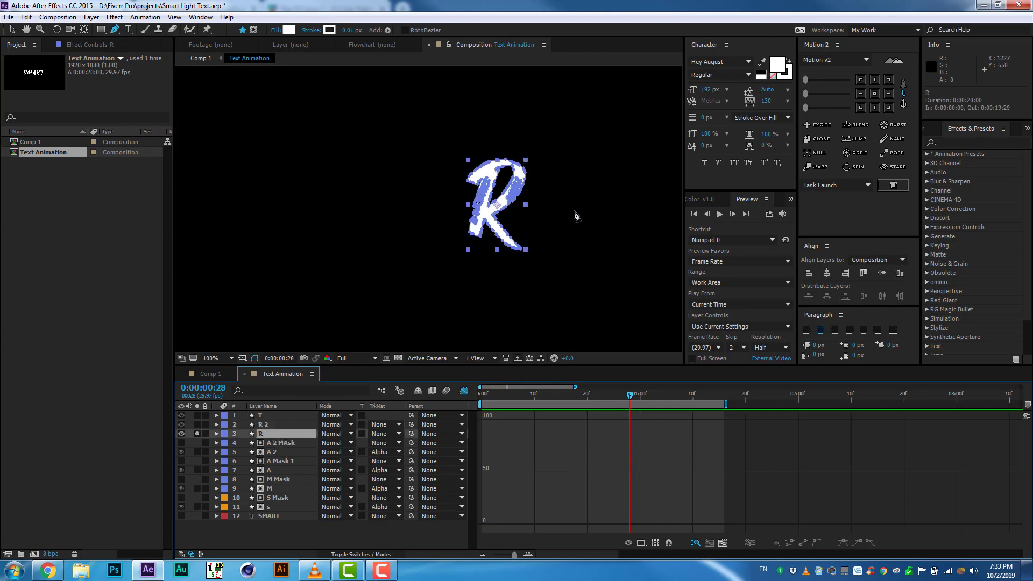
scroll(576, 216, "up", 2)
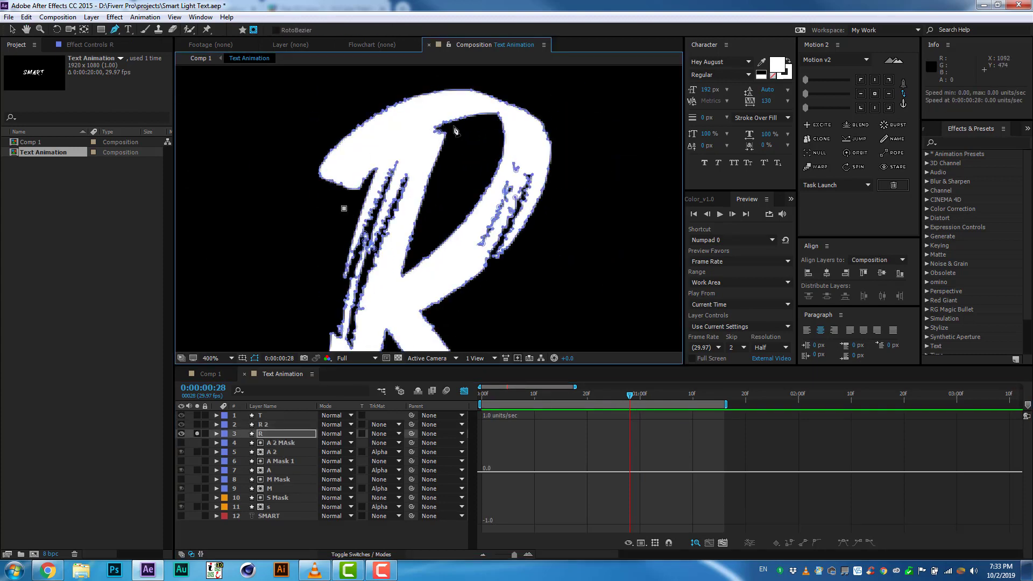
- Draw a mask on layer R from its curved top down the stem, isolating the left stroke
left_click_drag(457, 125, 532, 121)
left_click_drag(459, 127, 479, 129)
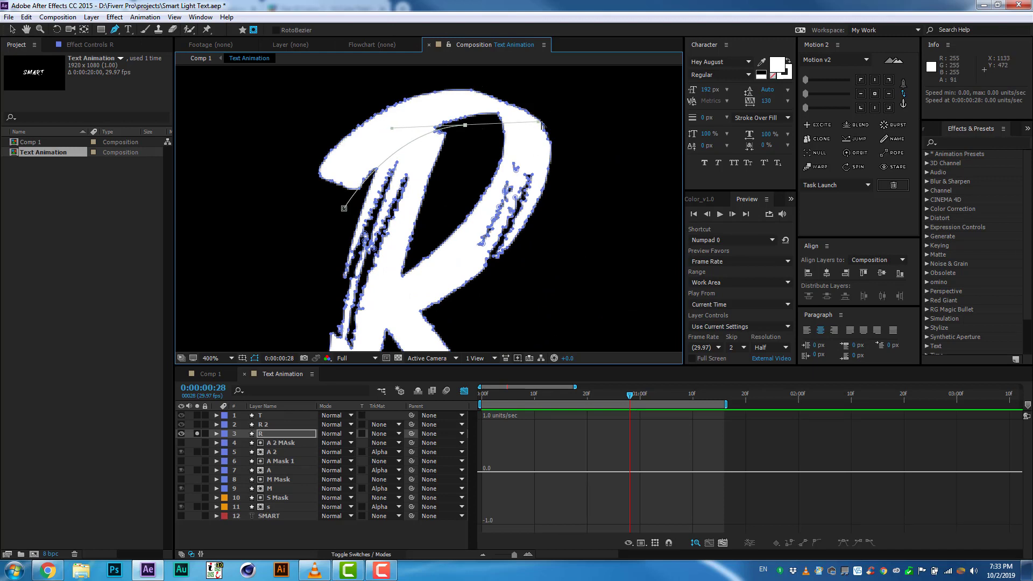
scroll(448, 189, "down", 3)
left_click_drag(466, 146, 440, 250)
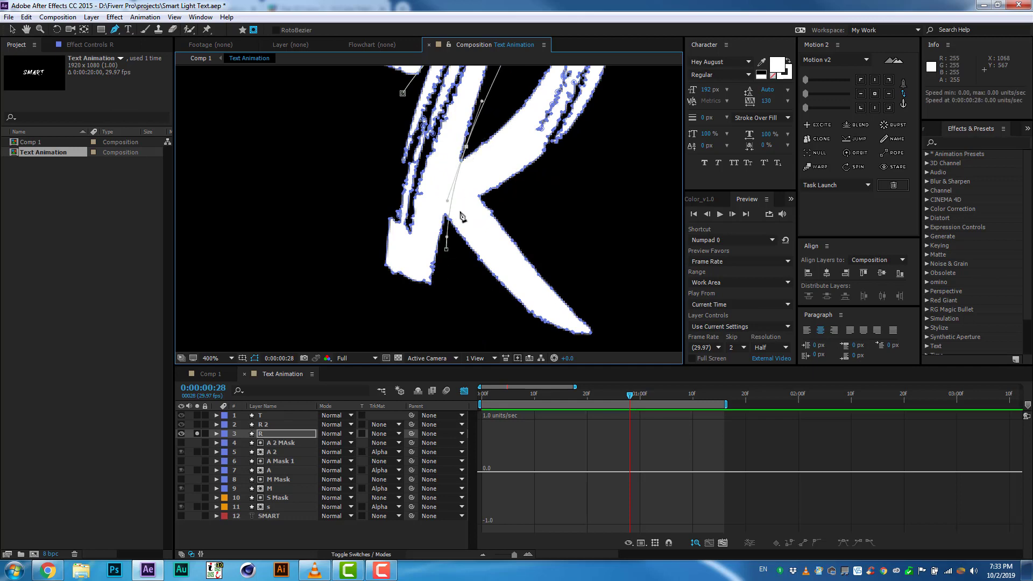
scroll(513, 244, "up", 1)
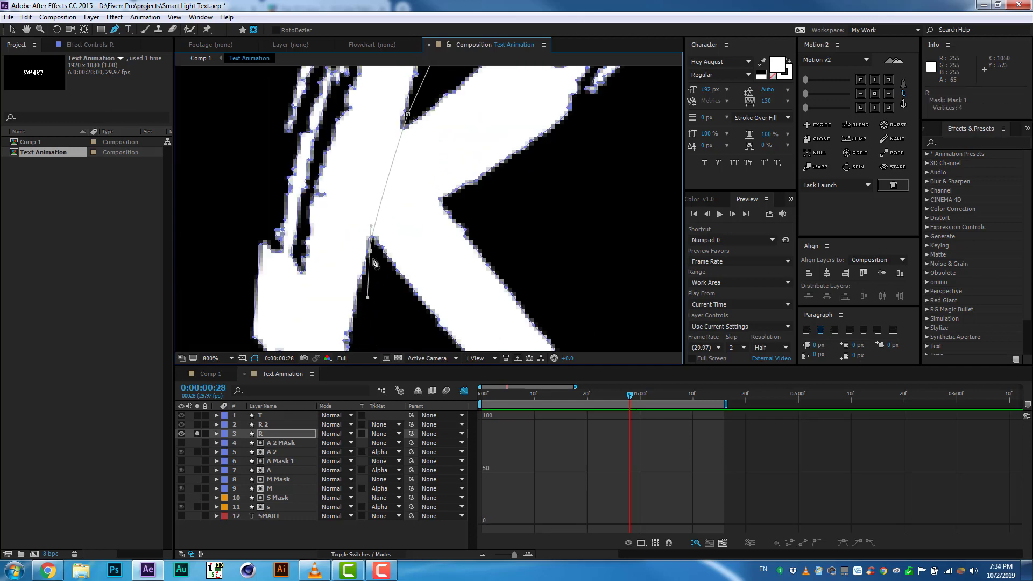
left_click_drag(407, 140, 366, 234)
scroll(365, 235, "down", 1)
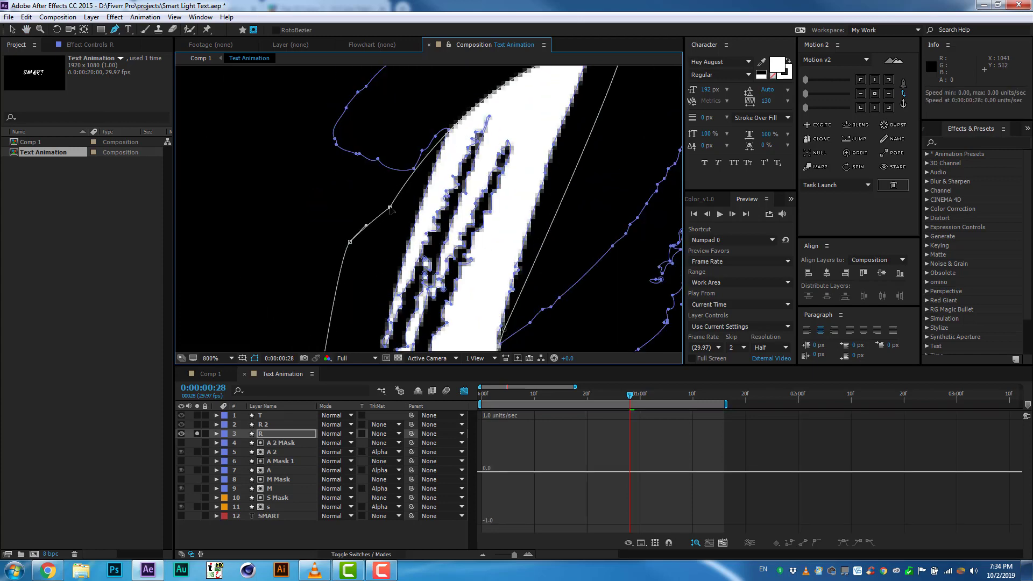
key("v")
key("shift+slash")
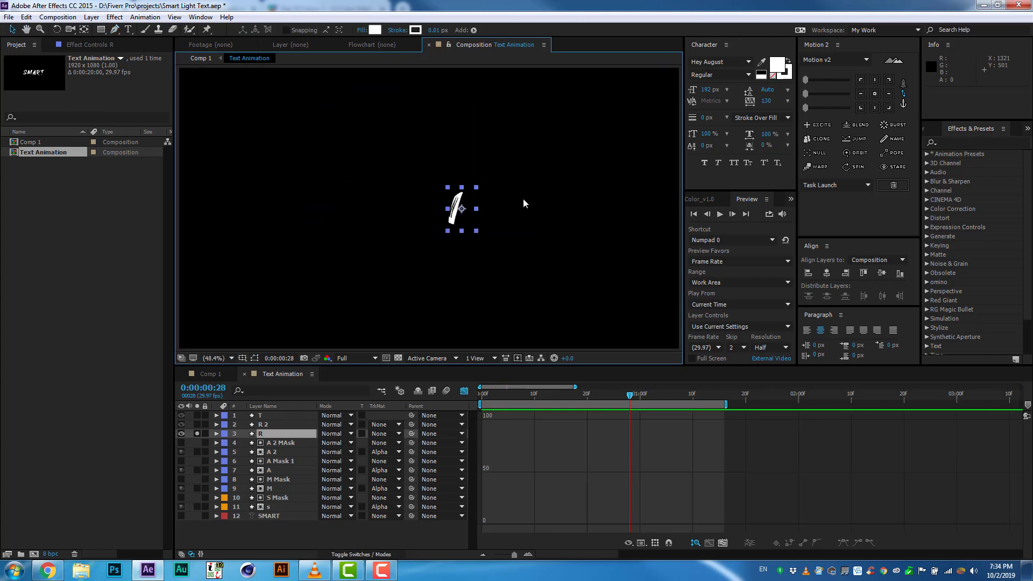
- Draw a stroke path down the R's stem from its top to its bottom
left_click(464, 390)
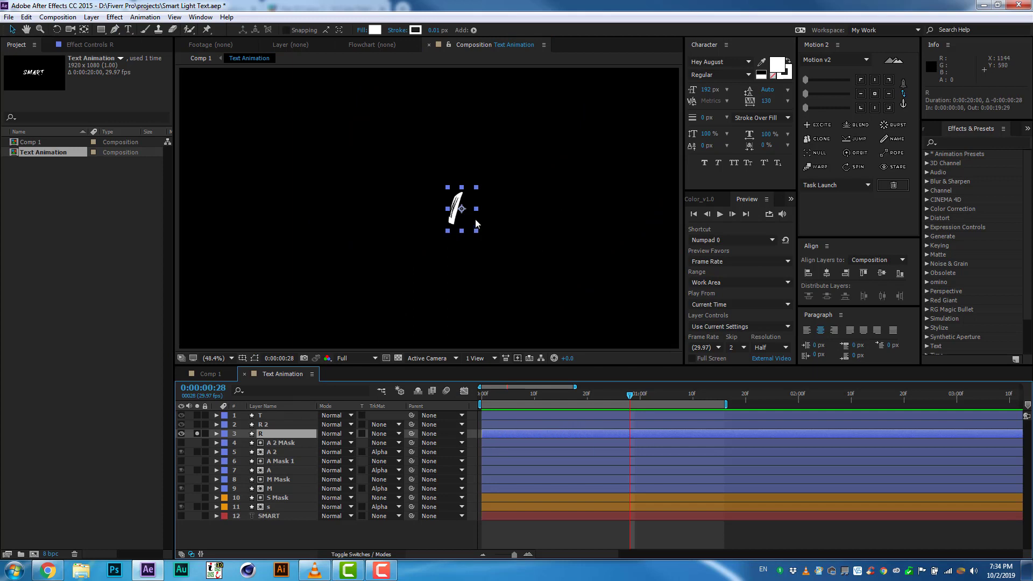
scroll(485, 220, "up", 5)
key("g")
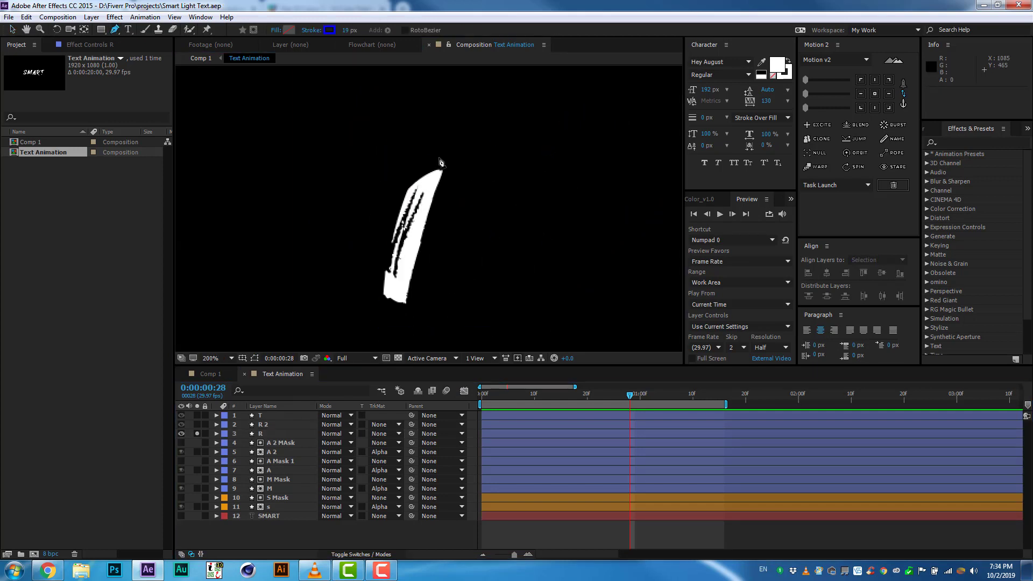
left_click(439, 155)
left_click(394, 325)
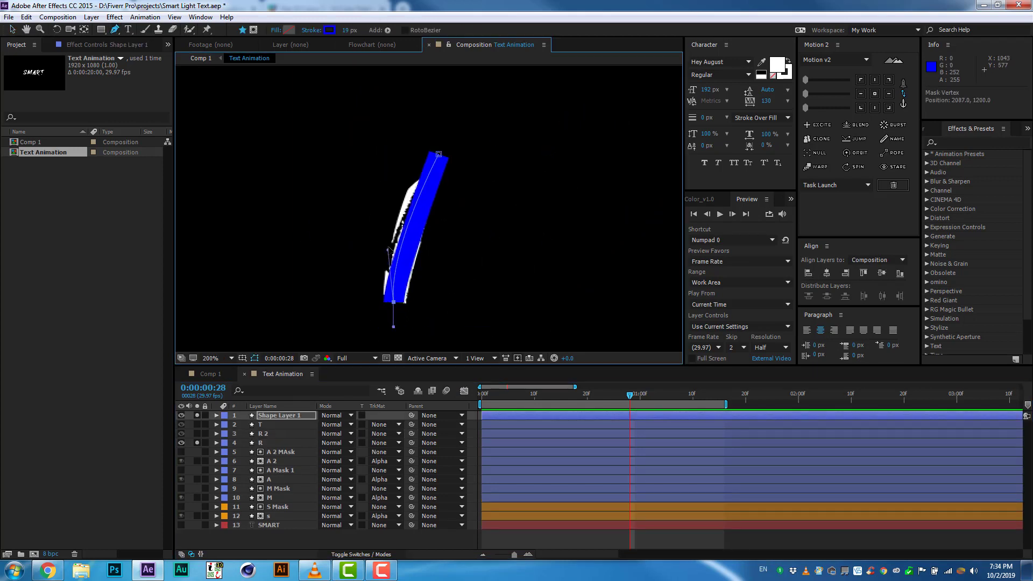
key("v")
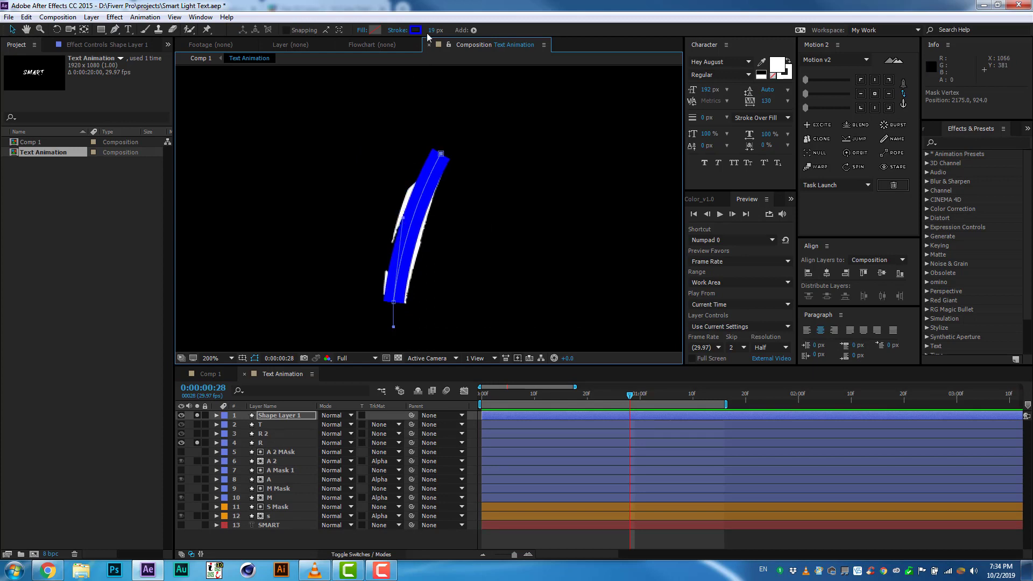
- Widen the stroke to 33 px and rename the shape layer R1 Mask
left_click_drag(428, 35, 447, 34)
left_click(303, 419)
type("Mask")
key("Return")
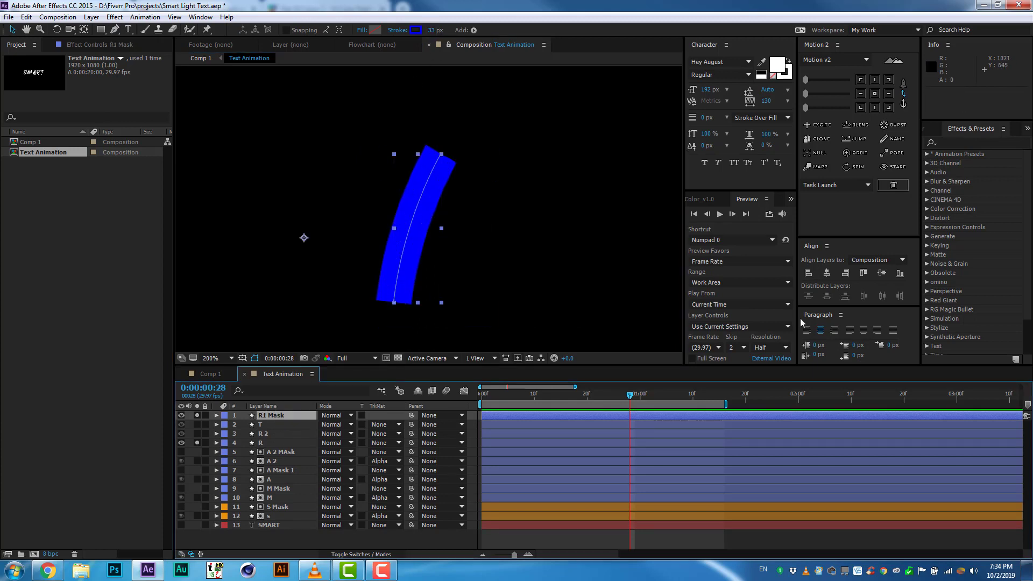
- Place R1 Mask above layer R, set R's track matte to Alpha, and paste the End keyframes
left_click_drag(284, 419, 284, 438)
left_click(384, 452)
left_click(395, 465)
key("ctrl+v")
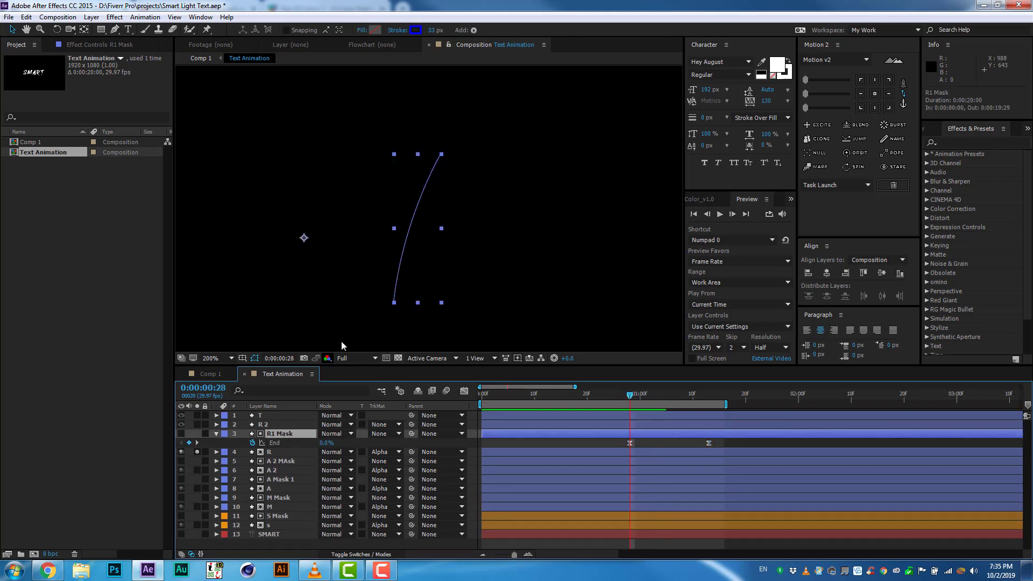
- Make the stem's bottom end the path's first vertex and scrub to 1:06 to check the write-on
key("g")
key("v")
right_click(395, 307)
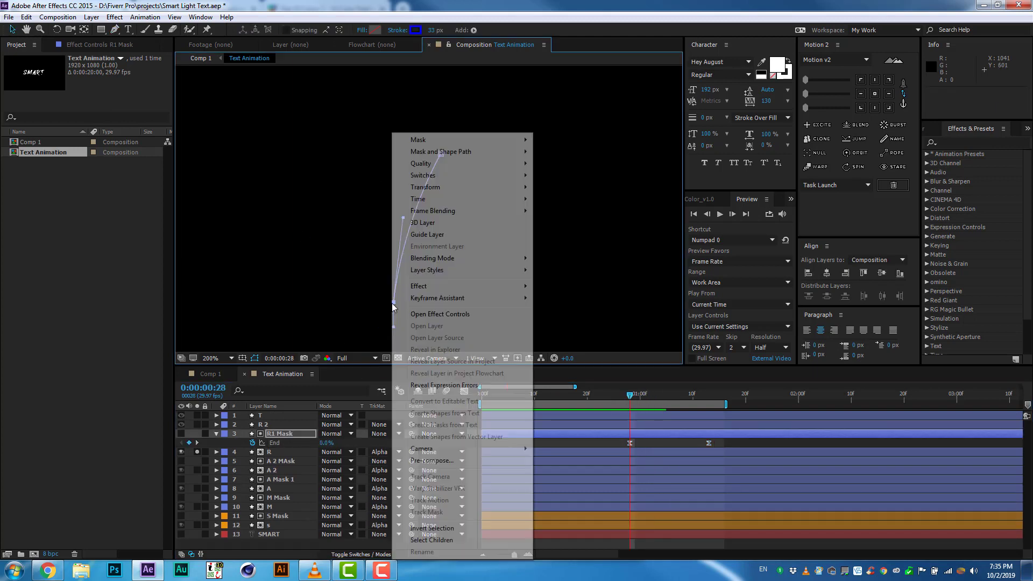
left_click(583, 177)
left_click_drag(629, 394, 680, 396)
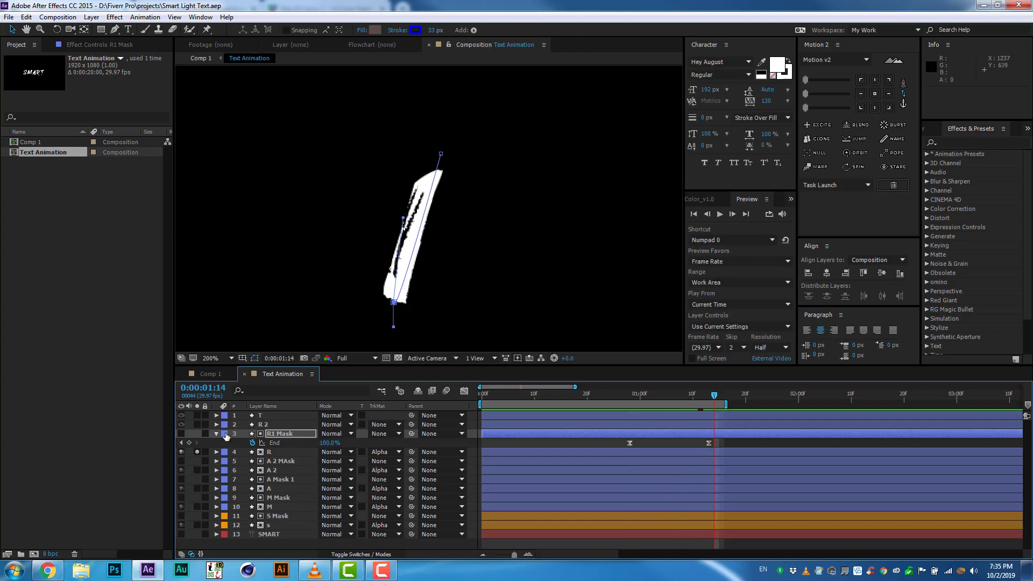
- Reveal layer R's Mask 1, solo R 2 to show the R's remaining bowl and leg, and begin a new stroke
left_click(216, 433)
left_click(269, 443)
key("m")
left_click(264, 424)
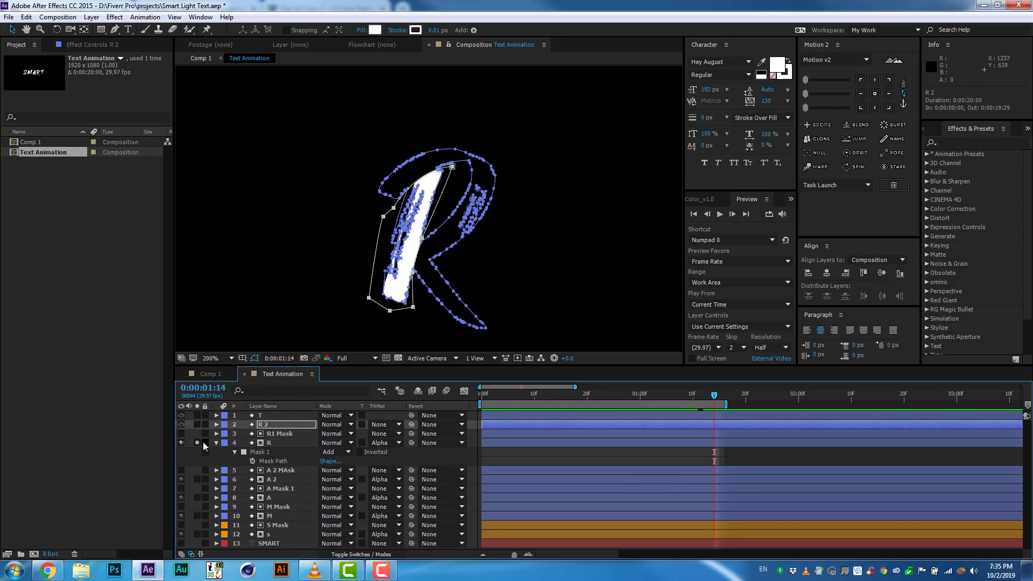
left_click(347, 452)
left_click(197, 425)
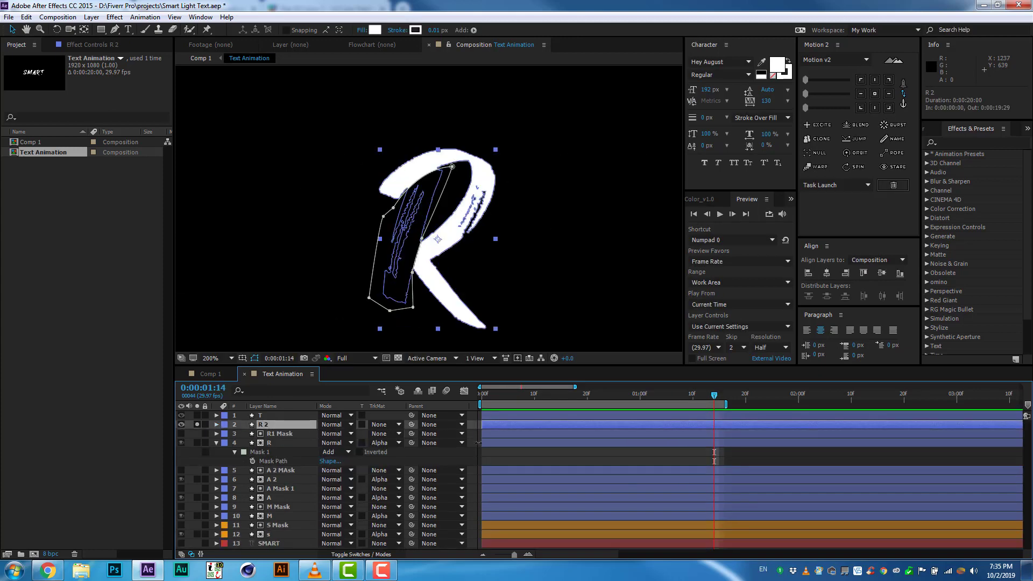
left_click(479, 443)
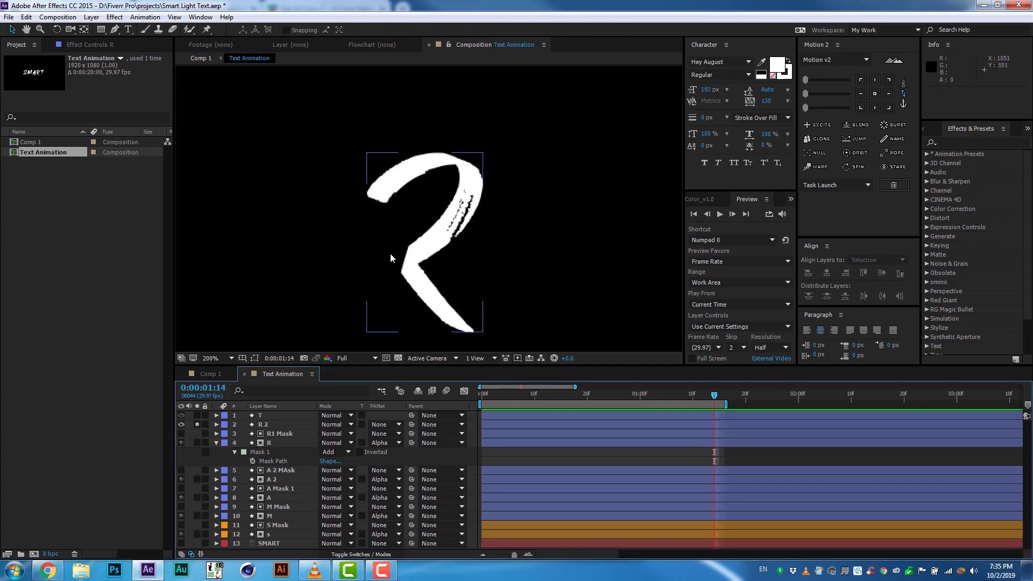
key("g")
left_click(367, 207)
- Pen-draw a curved stroke around the R's bowl, ending at its lower-right leg
left_click(443, 158)
left_click_drag(462, 215, 451, 230)
left_click(392, 268)
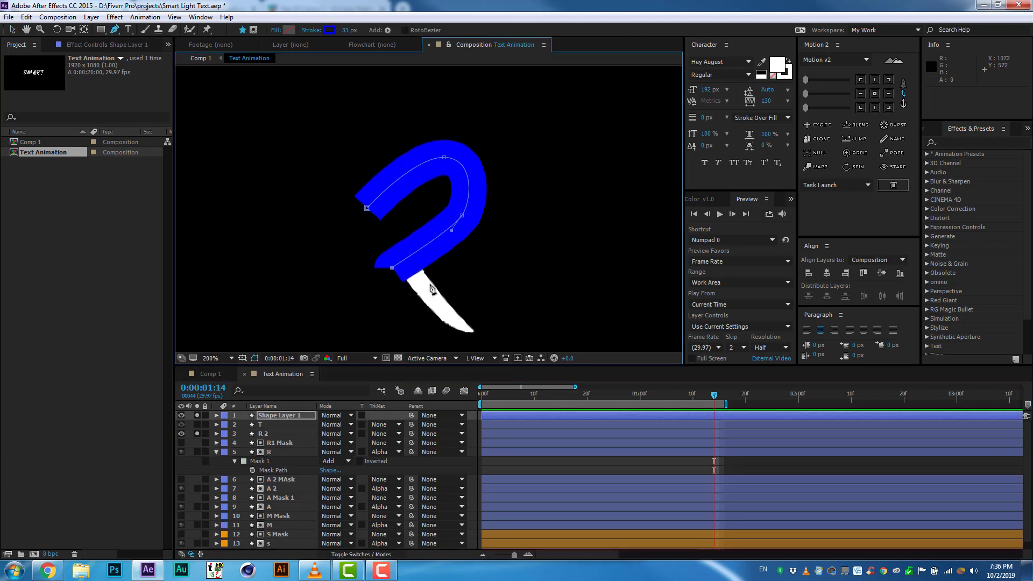
left_click(474, 339)
- Rename the stroke R 2 Mask, move it above R 2, and make it R 2's alpha matte
left_click(285, 415)
key("Return")
type("R 2 Mask")
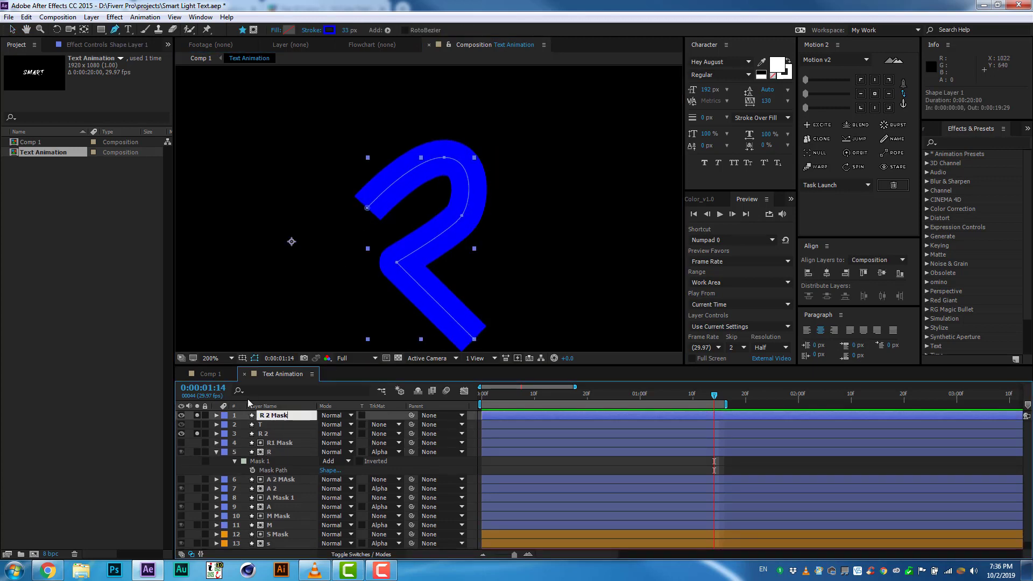
key("Return")
left_click_drag(276, 415, 376, 433)
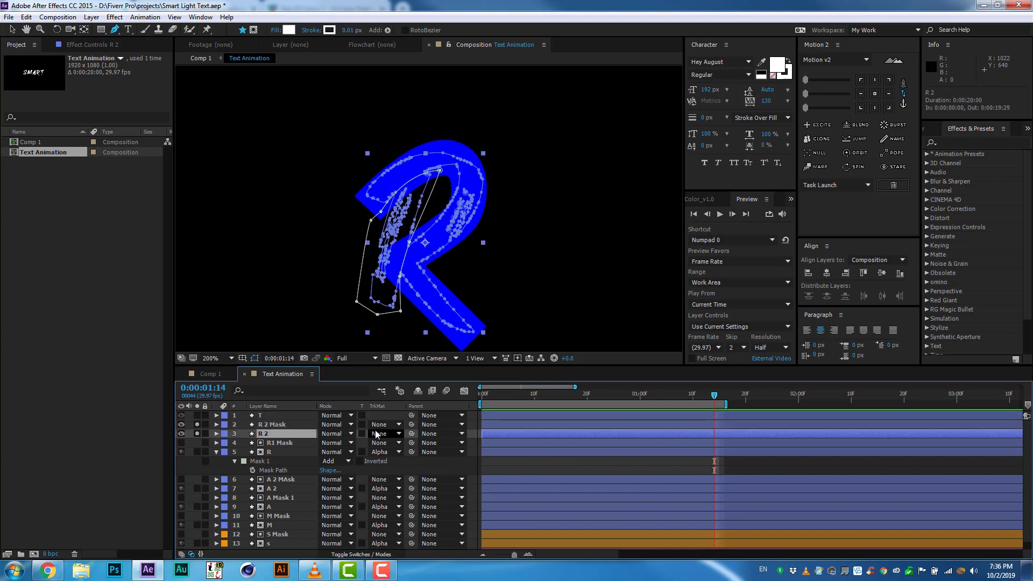
left_click(376, 433)
left_click(387, 444)
- Copy R1 Mask's two End keyframes and return to 0:00:01:08 with R 2 Mask selected
left_click(280, 442)
key("u")
left_click(274, 451)
key("ctrl+c")
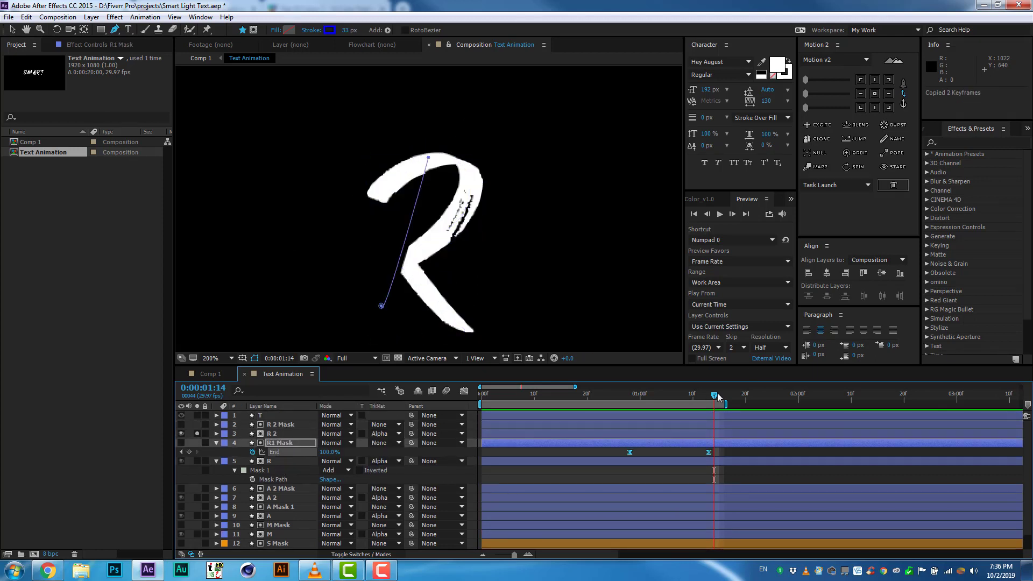
left_click_drag(714, 397, 682, 396)
left_click(280, 424)
- Unsolo the layers, hide the T, fit the comp, and preview the letters writing on
left_click(197, 433)
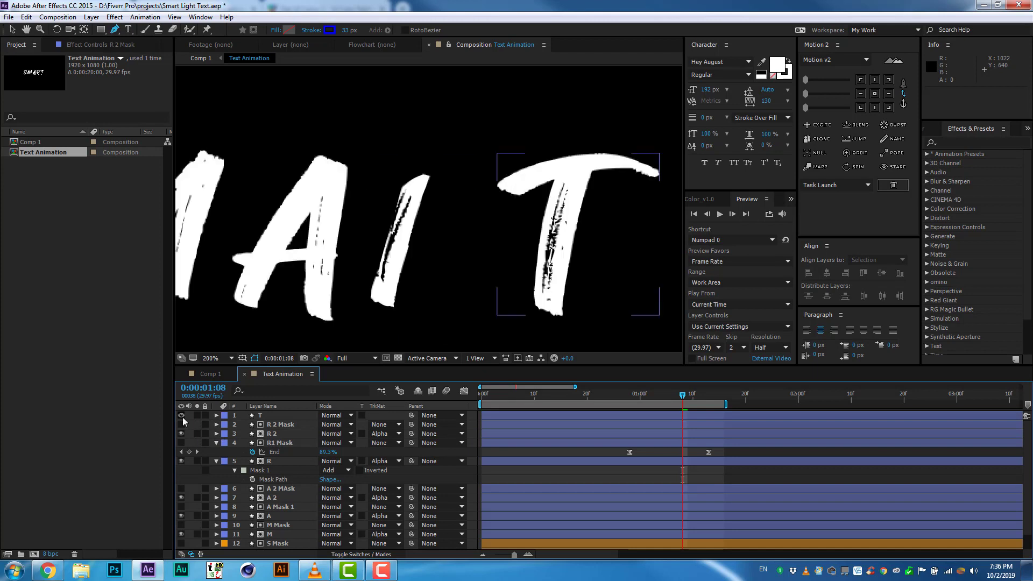
left_click(181, 415)
left_click(232, 357)
left_click(220, 171)
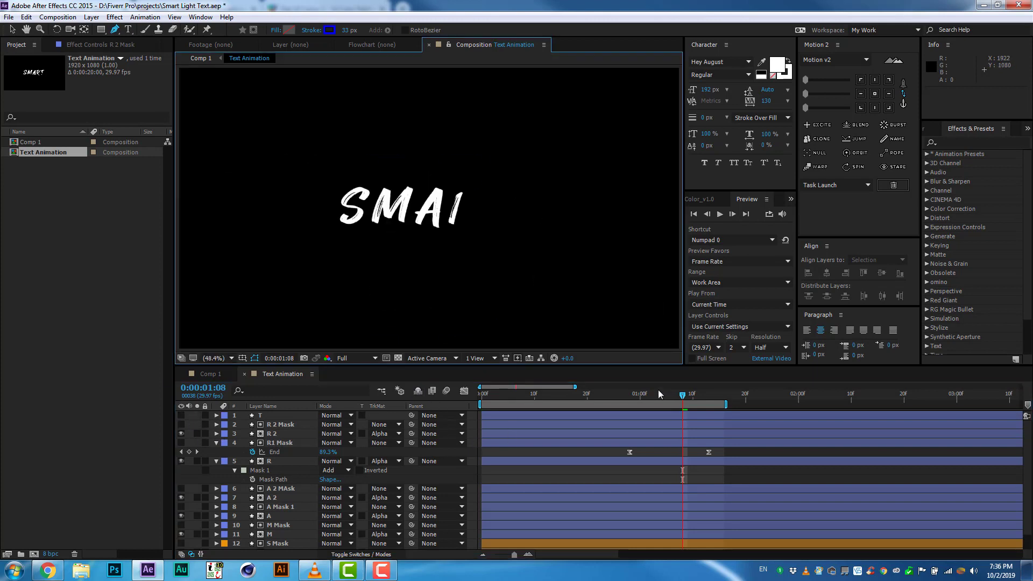
key("Home")
key("space")
left_click(545, 398)
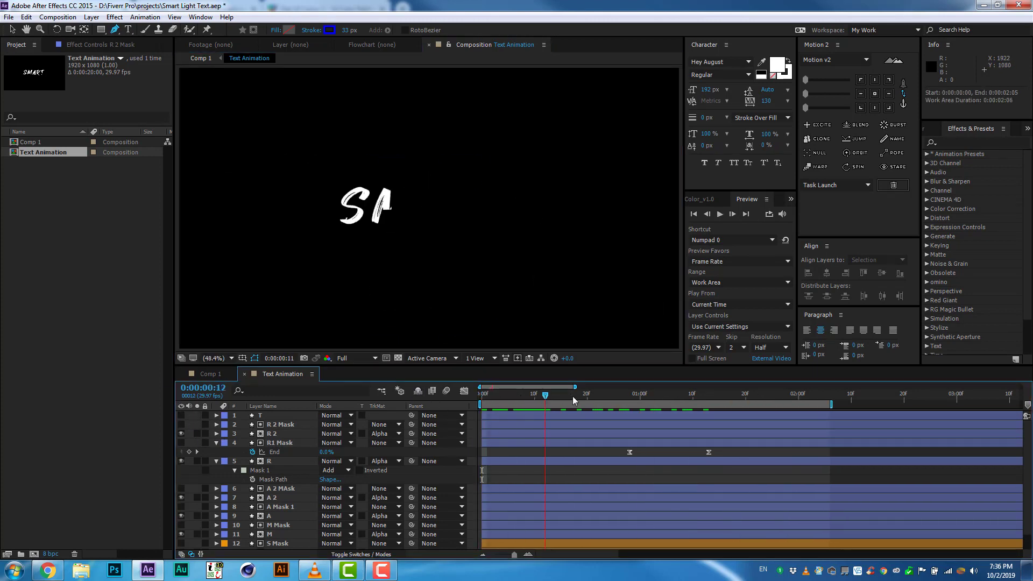
- Paste the End keyframes onto R 2 Mask at 0:00:01:02 and collapse the layer properties
left_click(289, 425)
key("u")
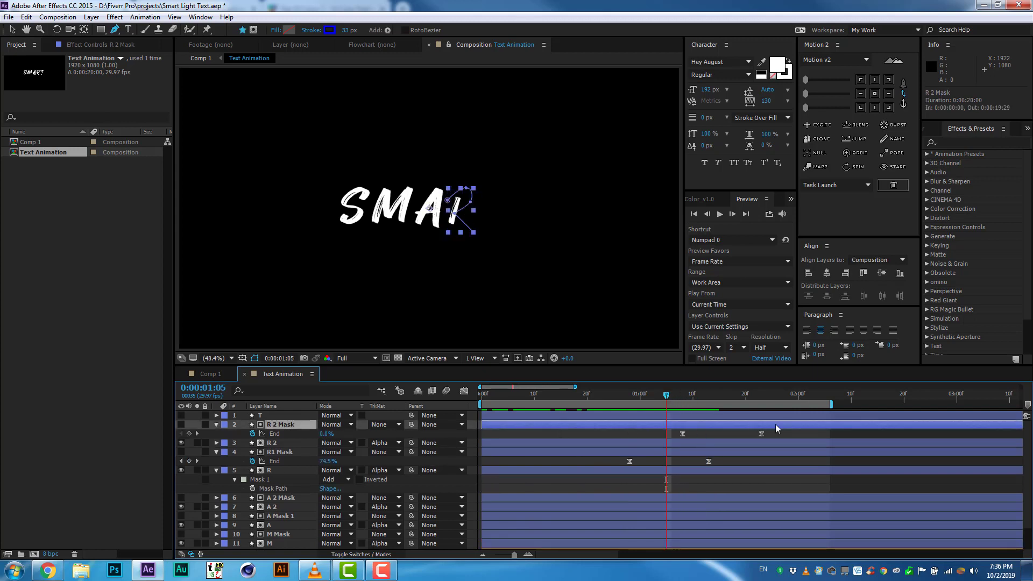
left_click(651, 396)
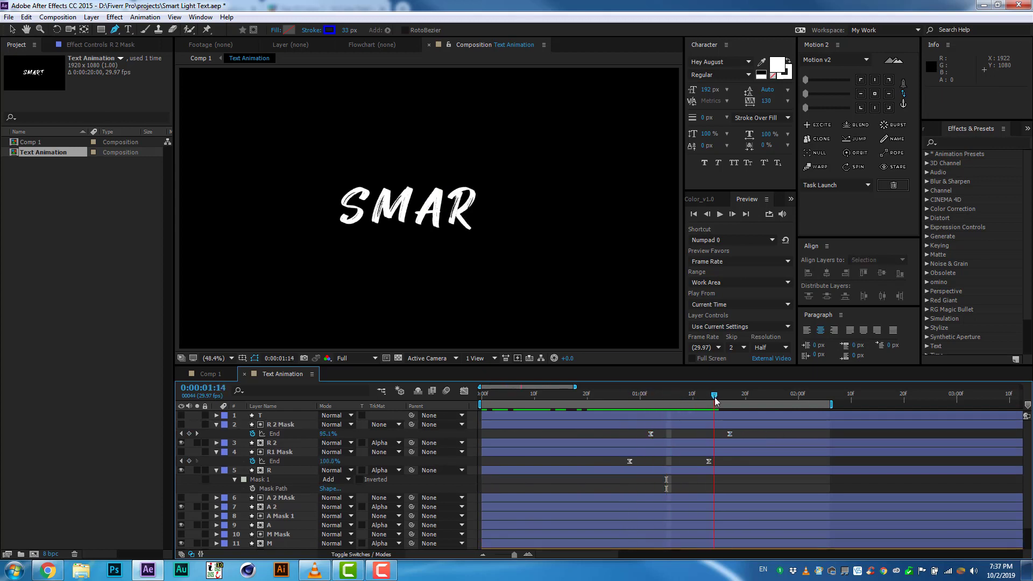
key("u")
left_click(510, 476)
- Label all the finished letter layers Orange
left_click(282, 425)
left_click(269, 525, "shift")
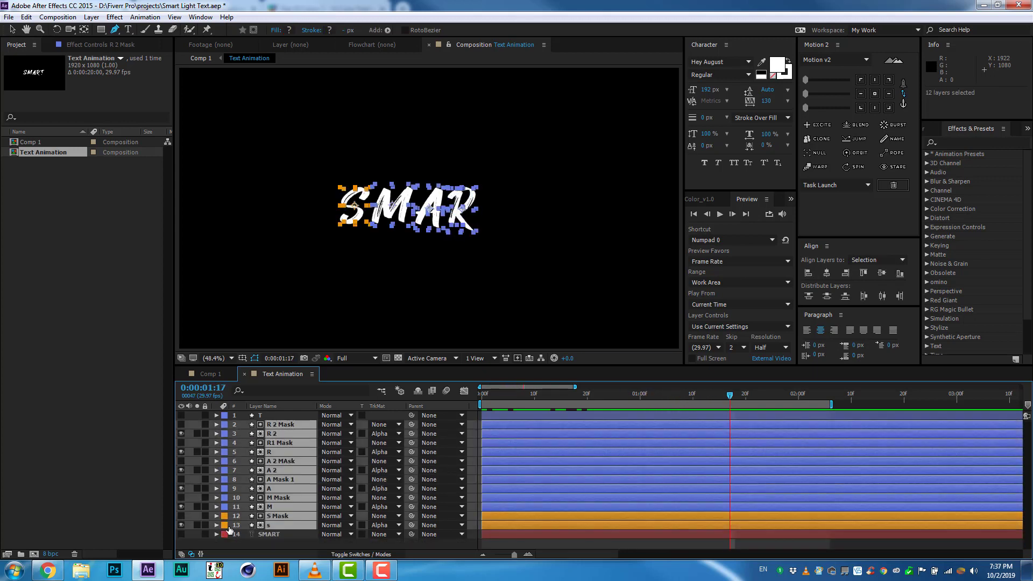
left_click(224, 525)
left_click(247, 431)
- Duplicate layer T as T 2 and solo the original T layer
left_click(286, 415)
key("ctrl+d")
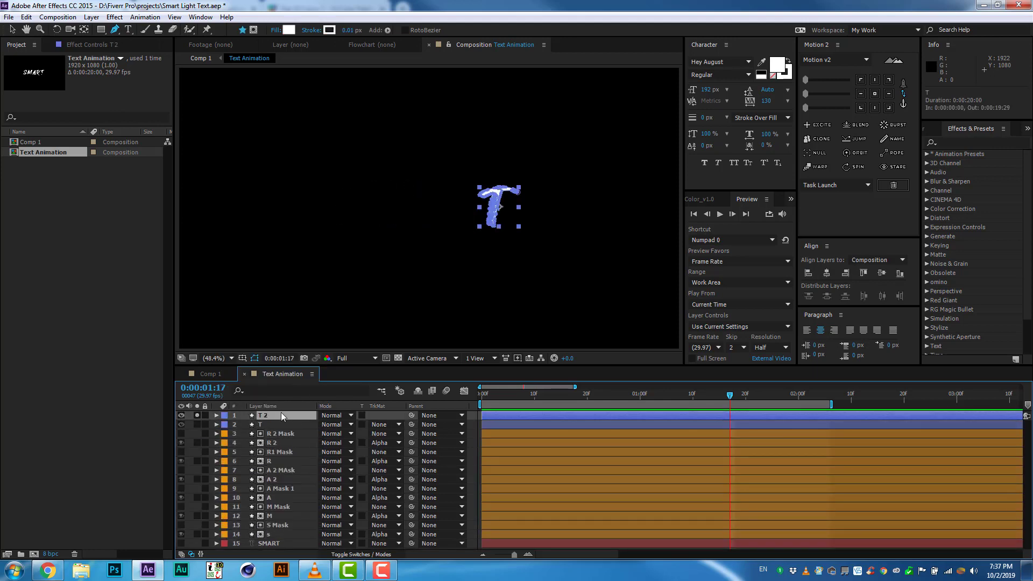
left_click(200, 424)
left_click(380, 269)
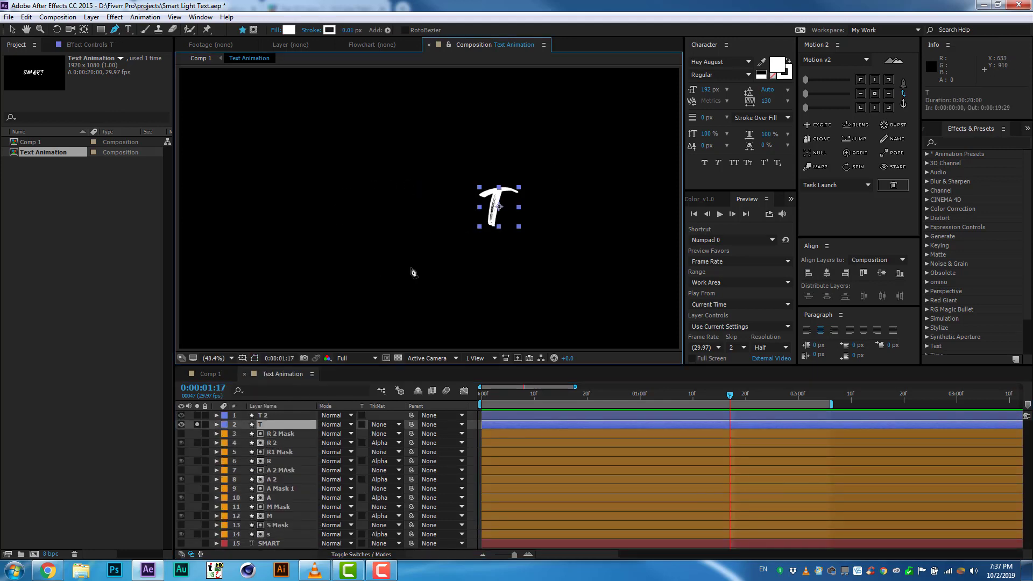
scroll(412, 271, "up", 4)
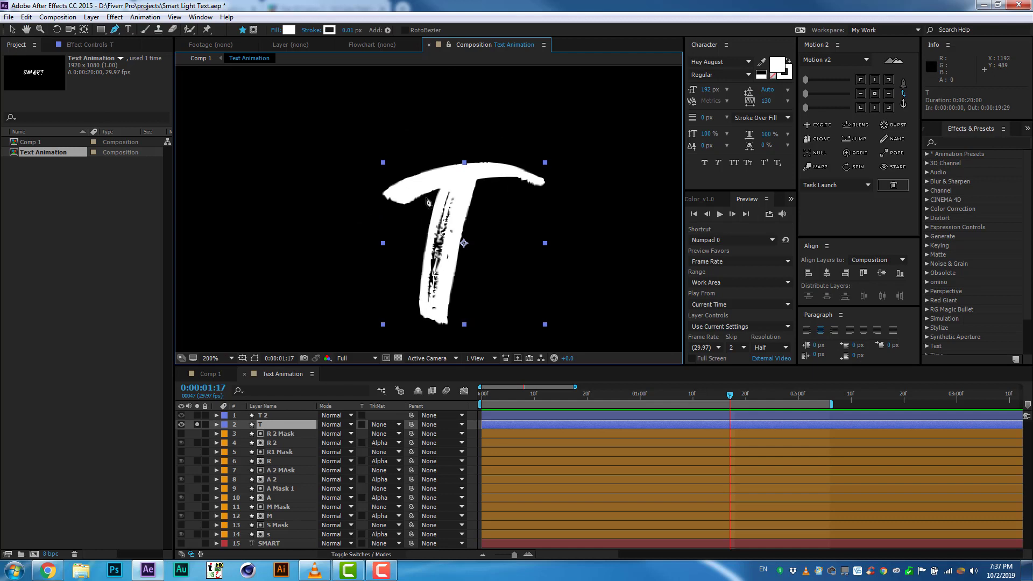
scroll(428, 202, "up", 1)
left_click(420, 211)
key("ctrl+z")
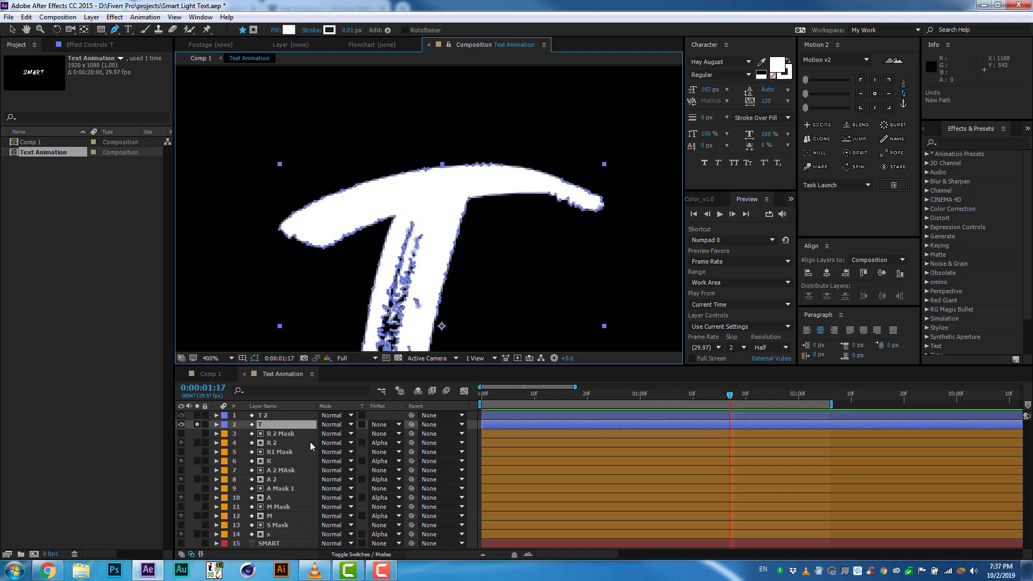
- Draw a Pen mask on layer T enclosing only its vertical stem
left_click(289, 426)
left_click(370, 232)
left_click_drag(484, 200, 528, 209)
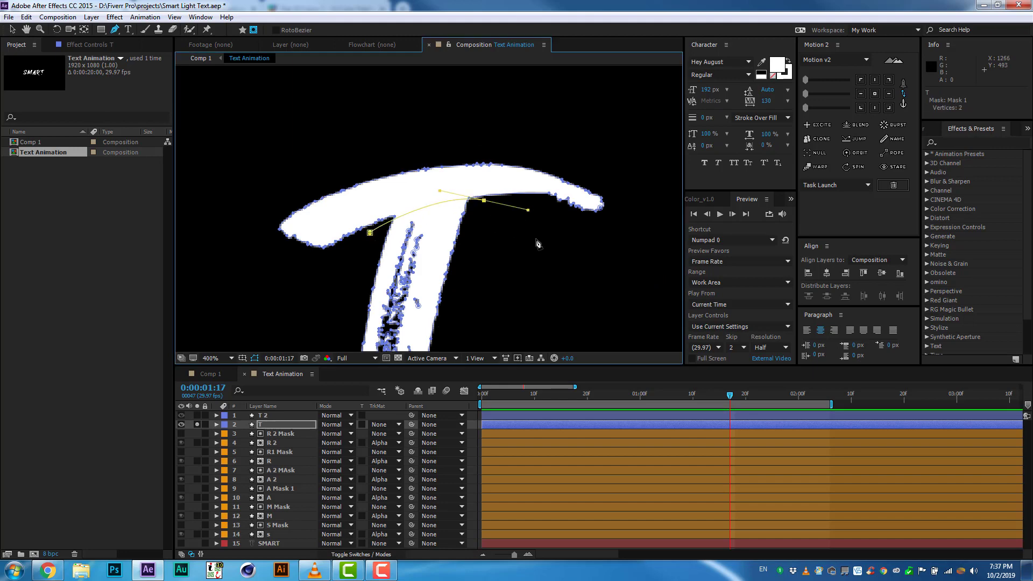
scroll(463, 162, "down", 1)
left_click(369, 334)
left_click(553, 322)
left_click(479, 185)
- Fit the composition in the viewer and deselect layer T
scroll(467, 175, "up", 1)
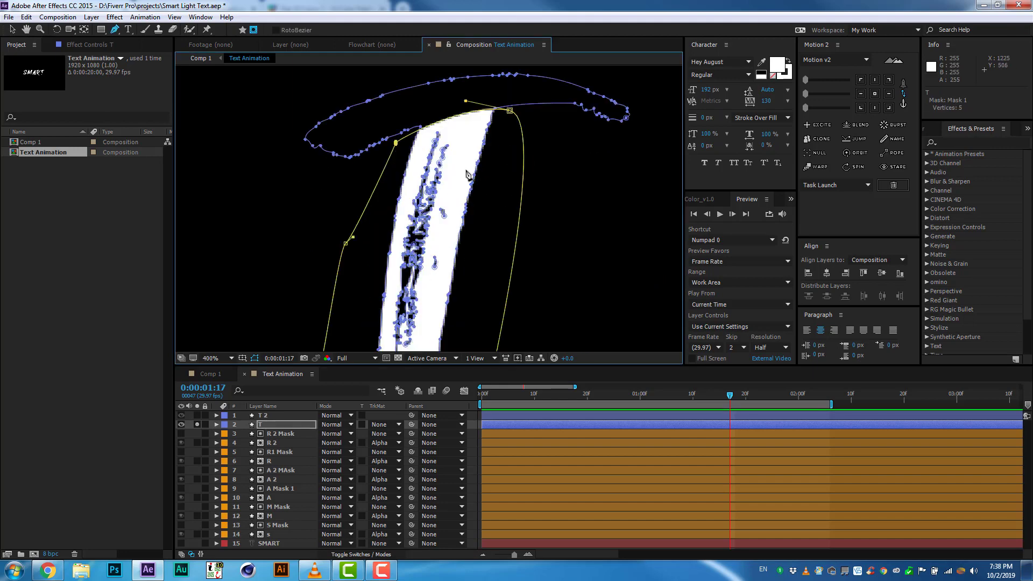
scroll(467, 174, "down", 1)
left_click(215, 358)
left_click(215, 161)
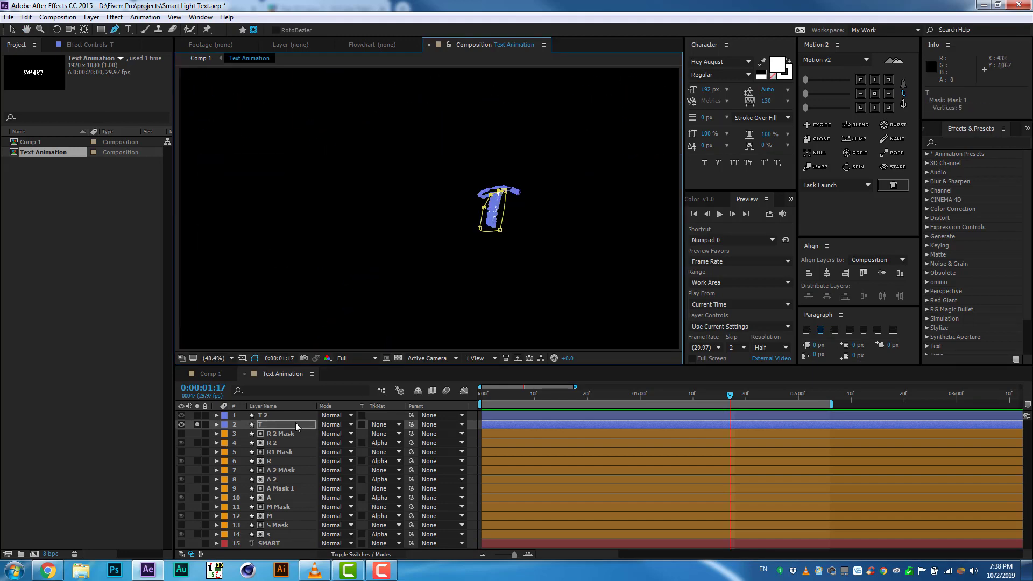
key("F2")
scroll(528, 215, "up", 4)
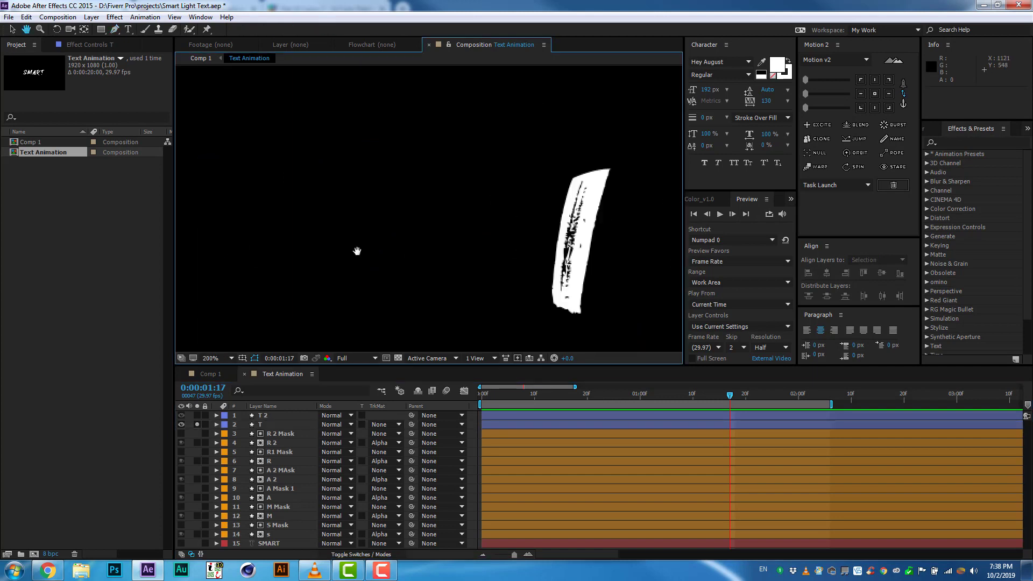
- Pen-draw a curved stroke down the T's stem and fine-tune its points
left_click(439, 120)
left_click_drag(413, 293, 399, 234)
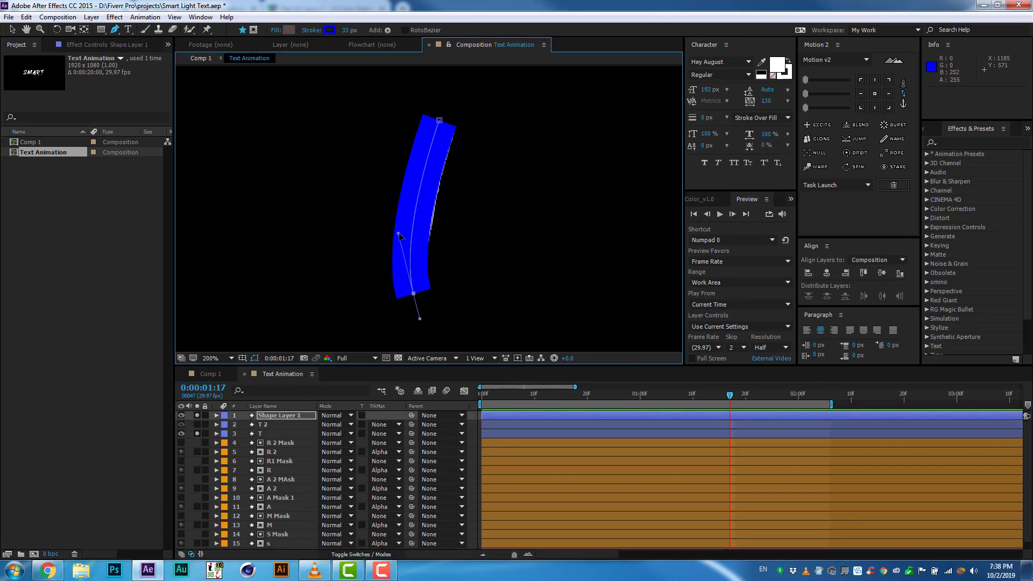
left_click_drag(439, 120, 442, 119)
left_click_drag(400, 222, 403, 223)
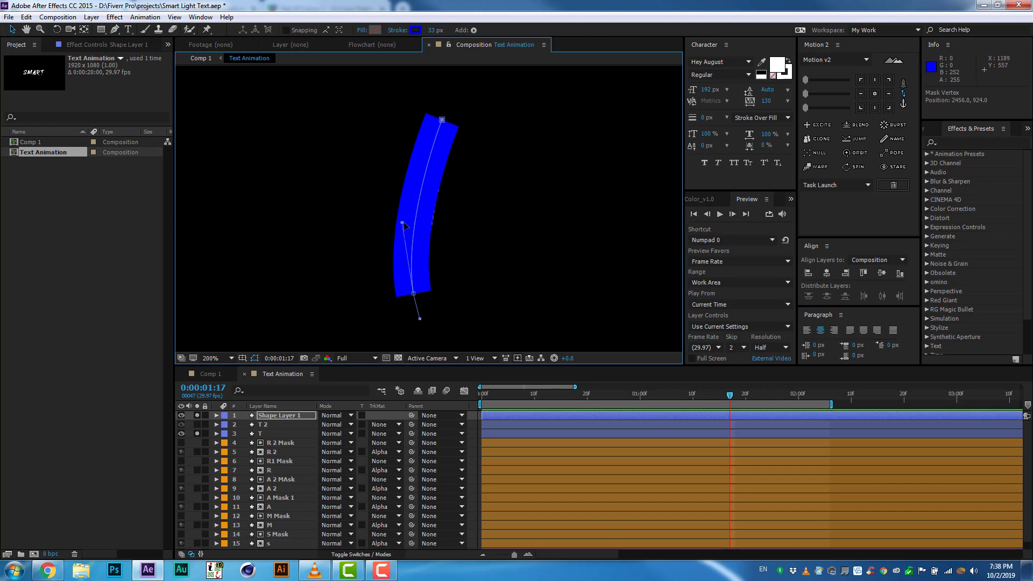
- Rename the stroke T 1 MAsk, place it above T, and set T's track matte to Alpha Matte
left_click(301, 415)
key("Return")
type("T 1 MAsk")
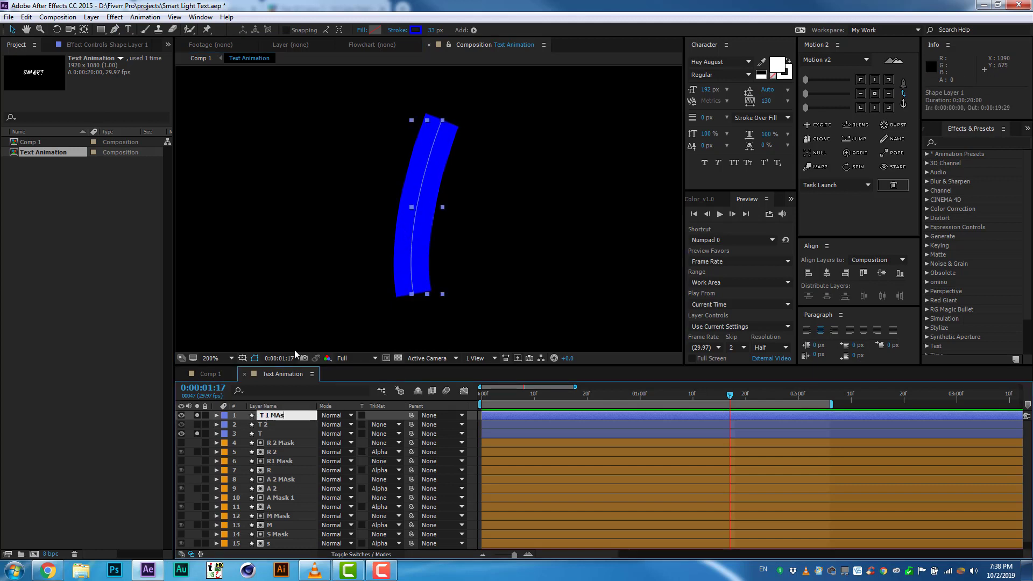
key("Return")
left_click_drag(283, 415, 290, 427)
left_click(385, 434)
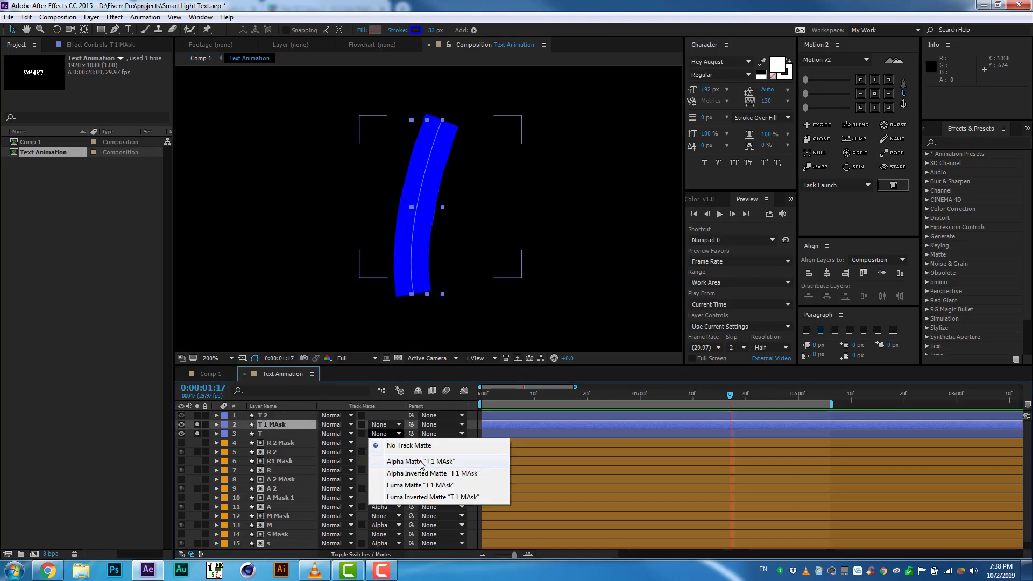
left_click(393, 452)
- Copy R 2 Mask's End write-on keyframes and paste them onto the T stroke
left_click(290, 444)
key("u")
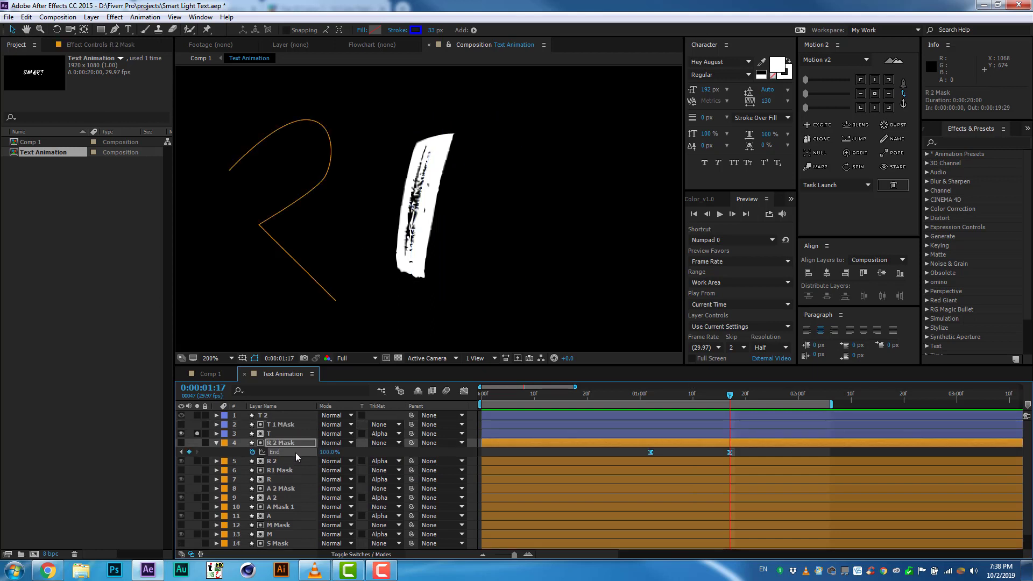
key("ctrl+Up")
key("ctrl+v")
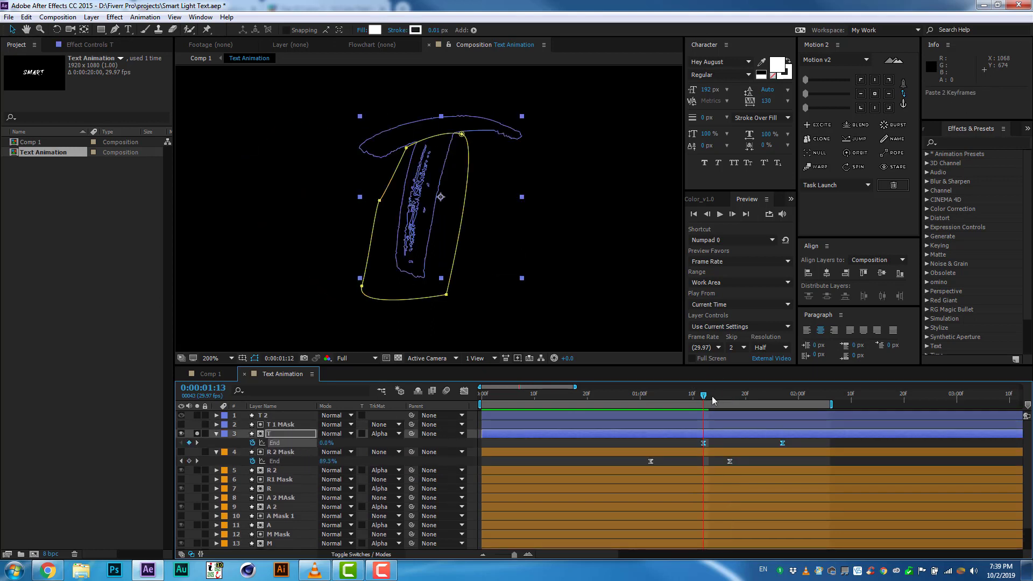
- Scrub around 0:00:01:16 to check the T's stem writing on after the R
left_click_drag(704, 402, 775, 390)
left_click(756, 443)
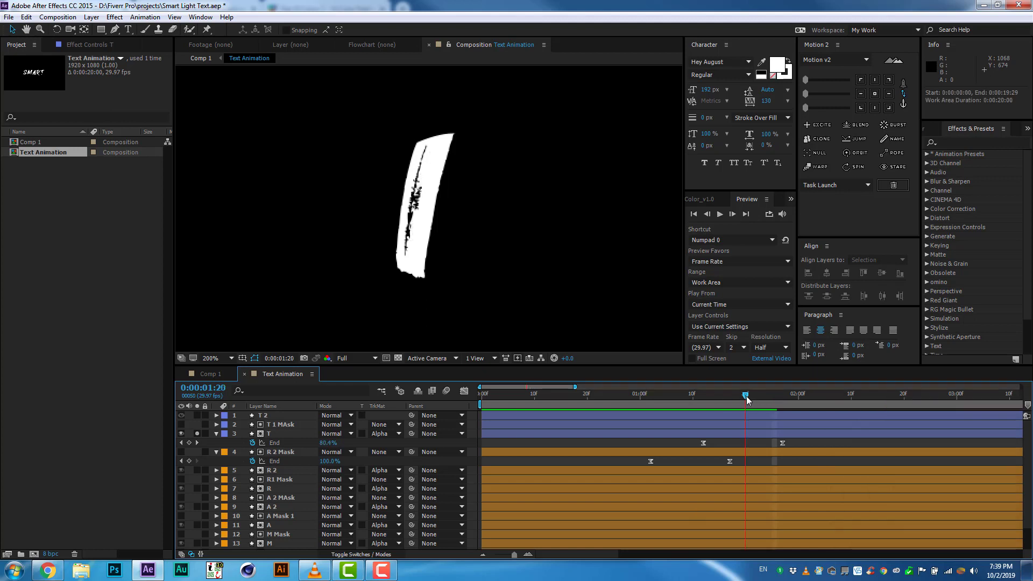
left_click_drag(747, 396, 725, 398)
left_click(281, 424)
left_click(289, 434)
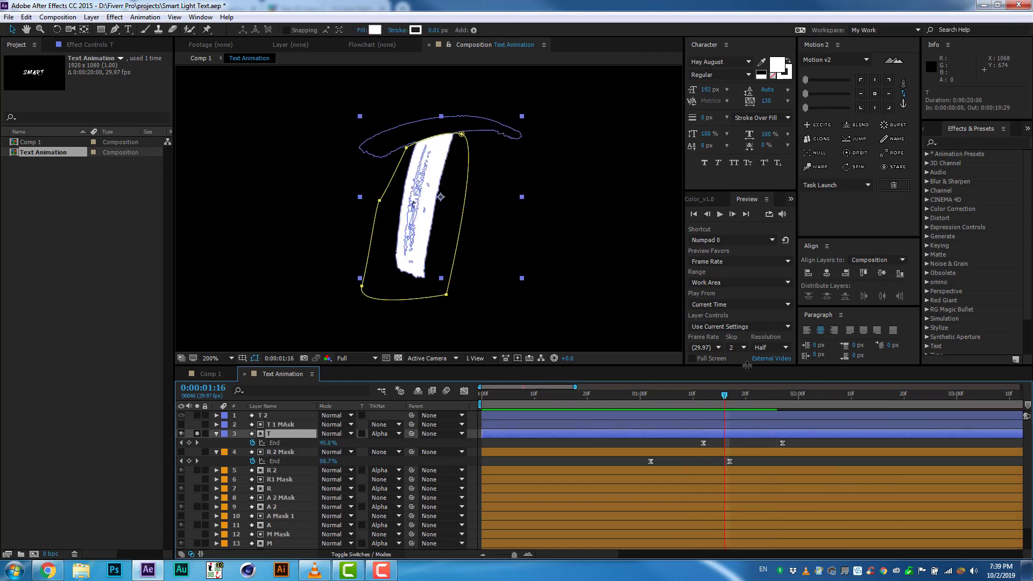
left_click_drag(761, 394, 757, 409)
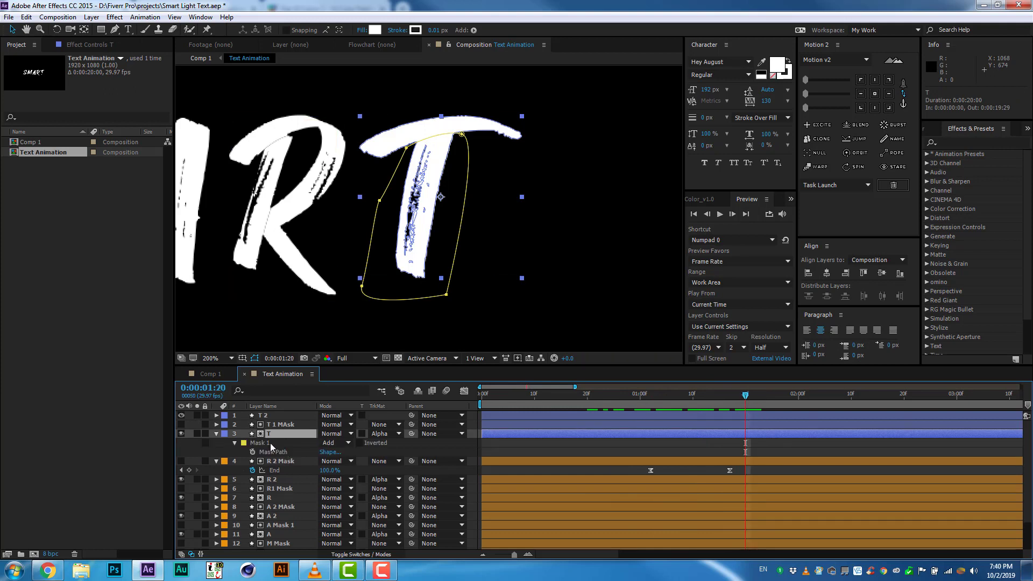
- Set T 2's mask to Subtract, solo T 2, and zoom in on the crossbar
left_click(217, 434)
left_click(277, 416)
key("m")
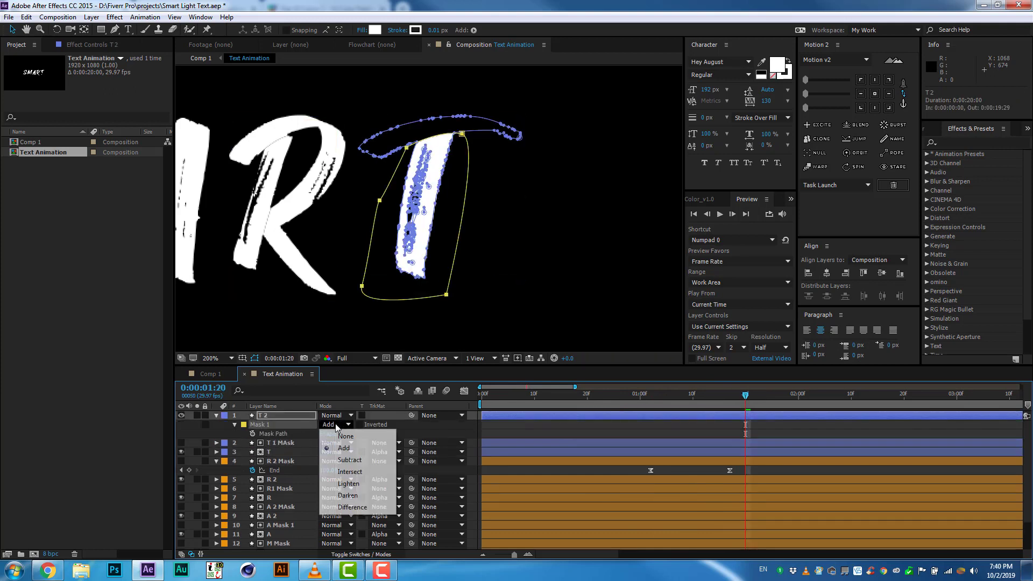
left_click(255, 359)
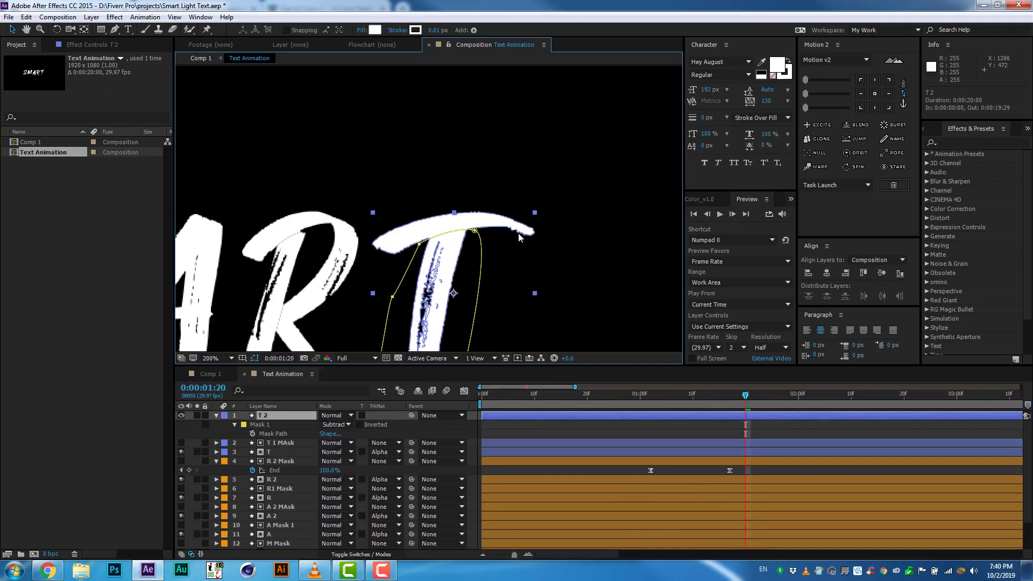
left_click(197, 416)
key("period")
- Pen-draw a curved stroke along the T's crossbar
key("g")
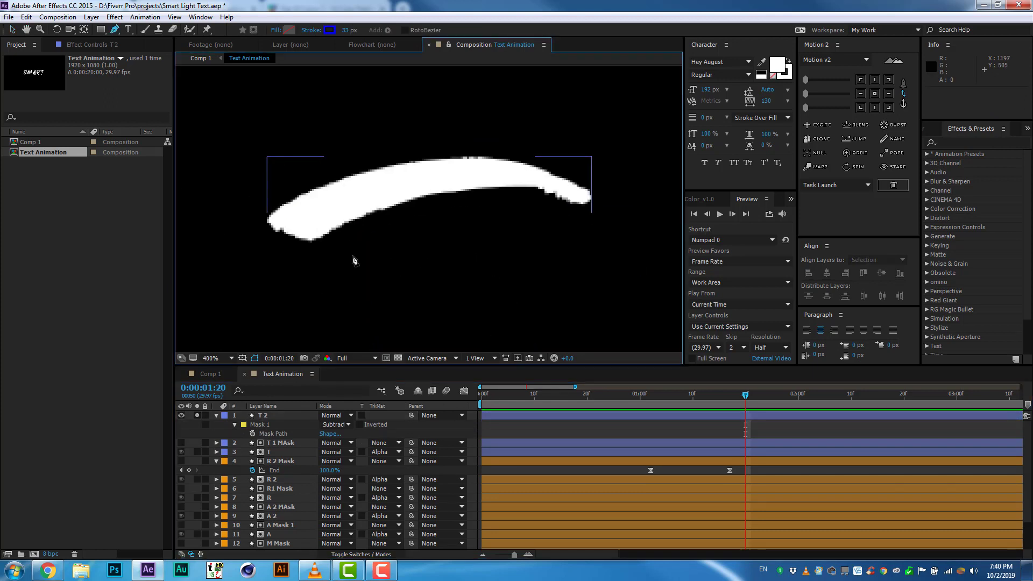
left_click(263, 251)
left_click_drag(590, 209, 667, 234)
left_click_drag(468, 167, 426, 151)
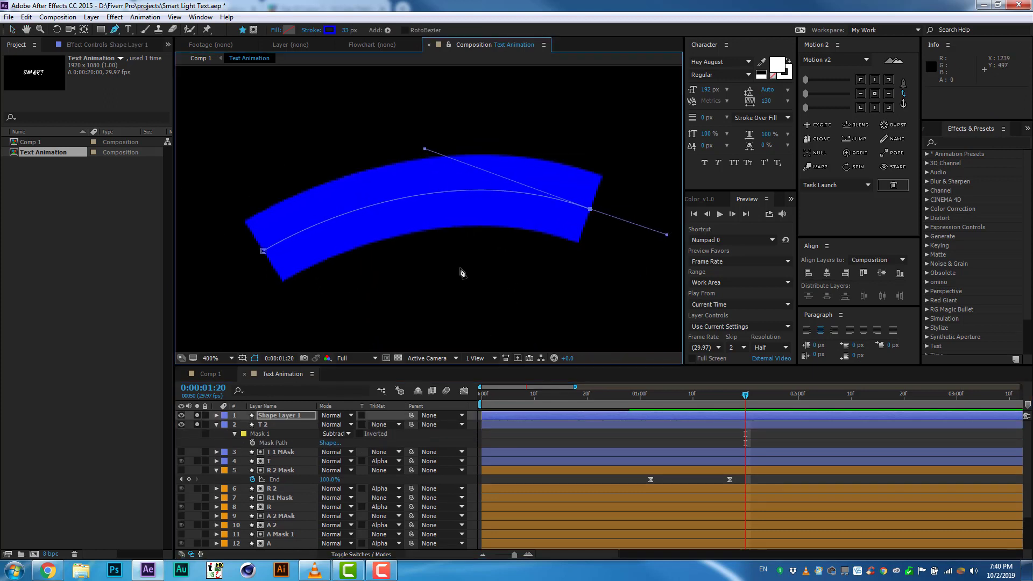
- Rename the stroke T 2 Mask and make it T 2's alpha matte
key("Return")
type("T 2 Mask")
key("Return")
left_click(379, 424)
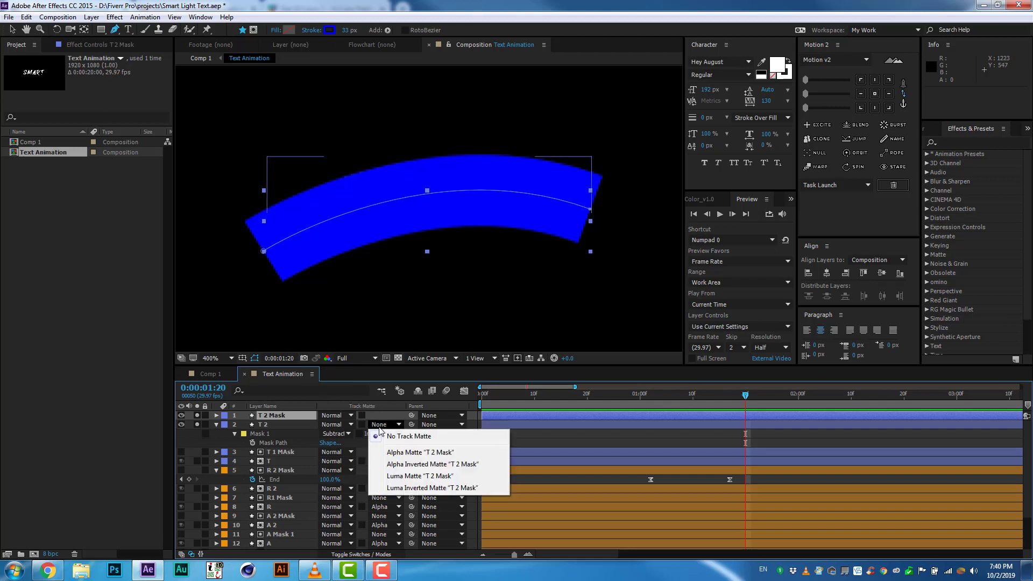
left_click(398, 440)
left_click(277, 479)
- Paste the End keyframes onto T 2 Mask, unsolo T 2, and check the crossbar write-on
left_click(280, 415)
key("ctrl+v")
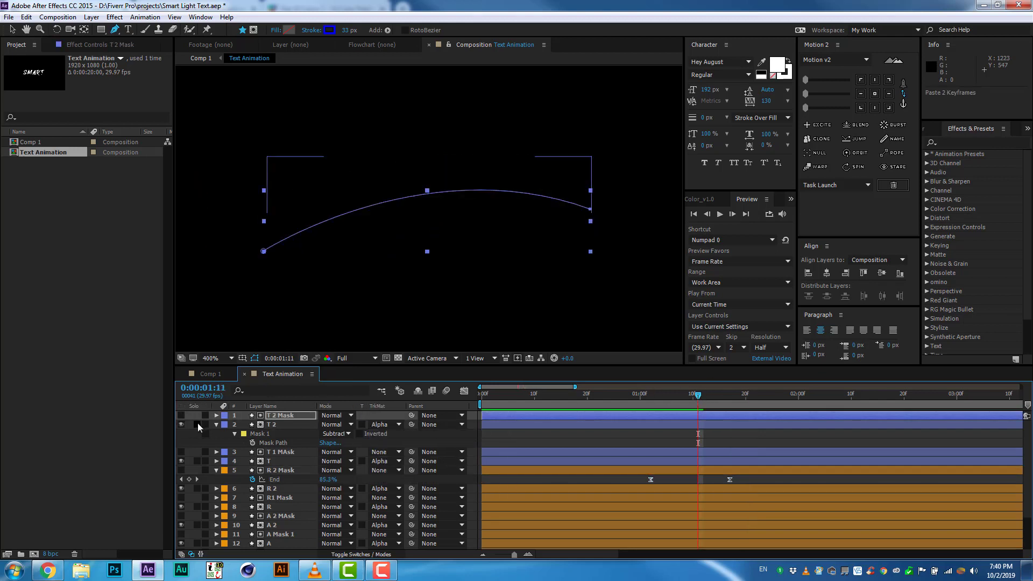
left_click(232, 358)
left_click(226, 174)
left_click(715, 394)
key("Page_Down")
key("Page_Down")
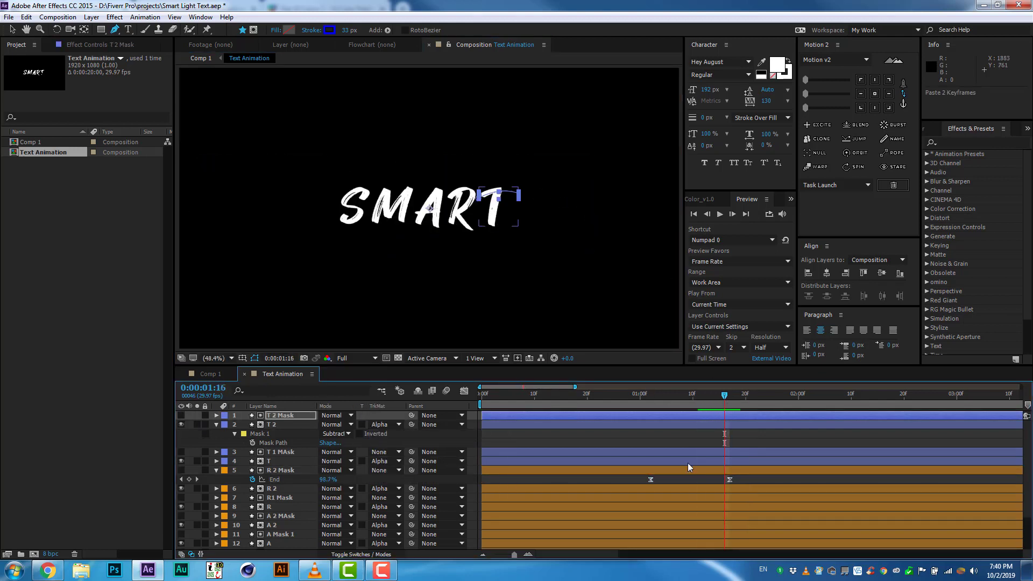
left_click(288, 426, "shift")
- Reorder and collapse the T layers, then scrub through the full 20-second timeline
key("u")
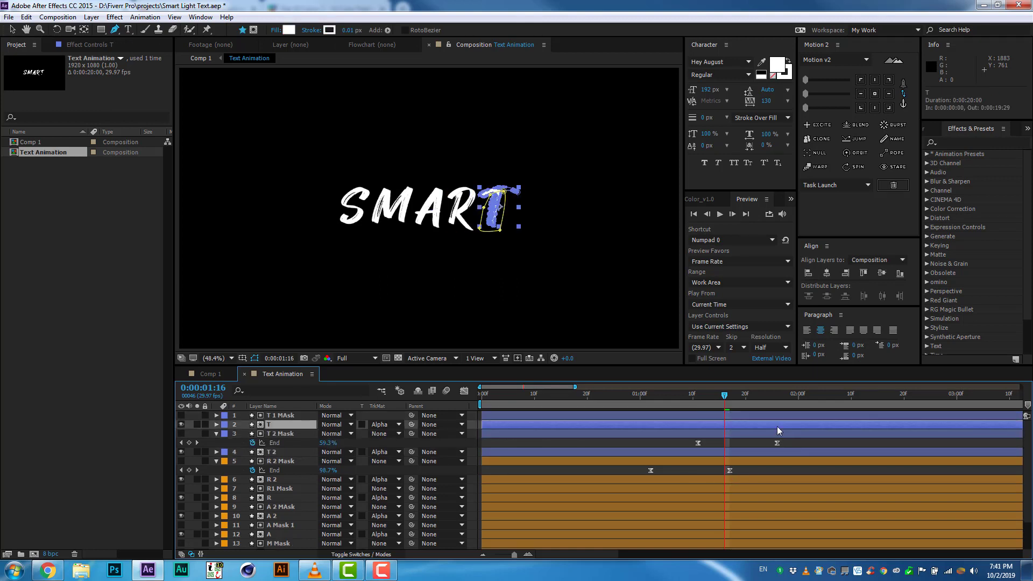
key("ctrl+[")
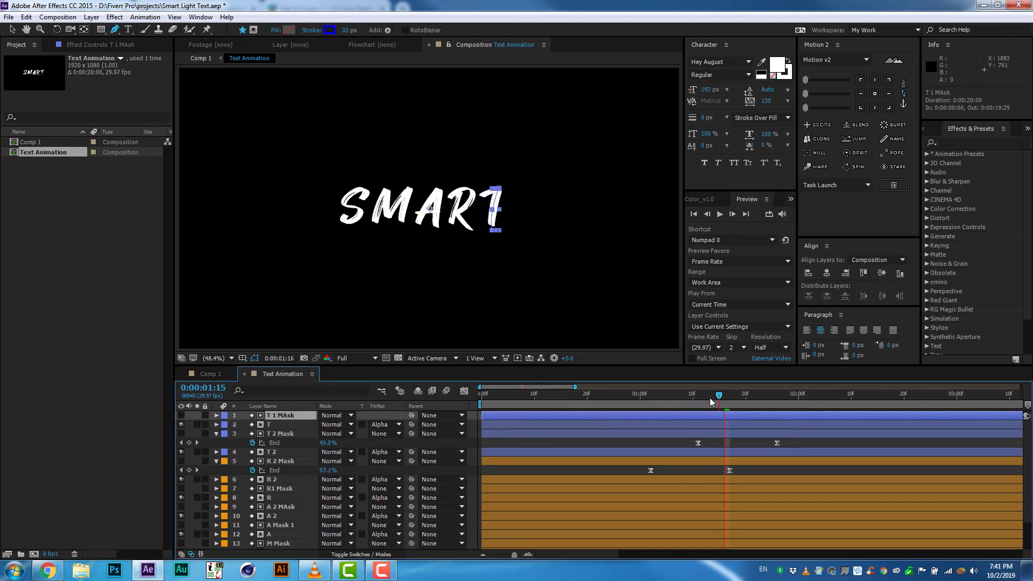
left_click(216, 415)
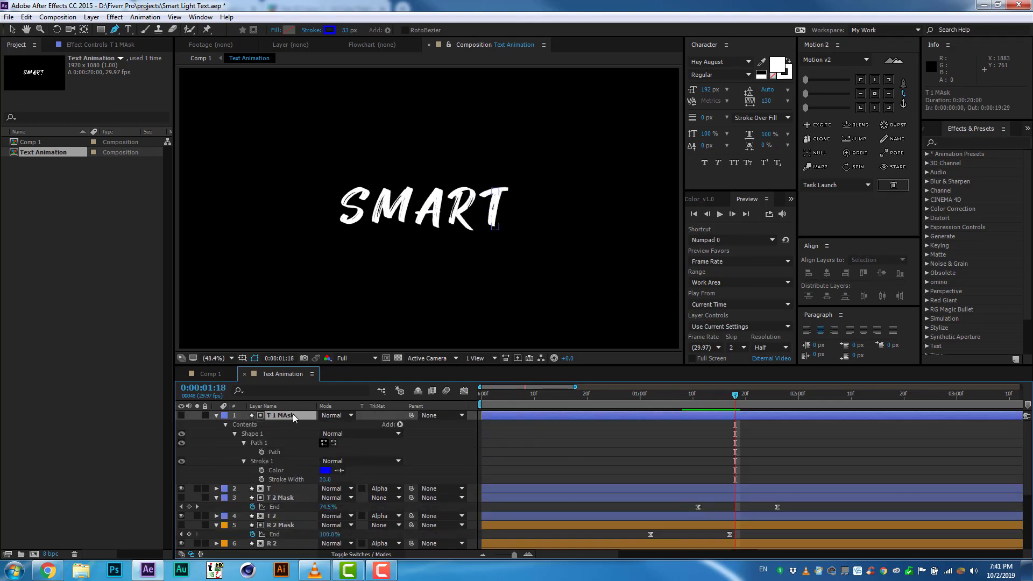
left_click(269, 434)
left_click(217, 443)
left_click(708, 395)
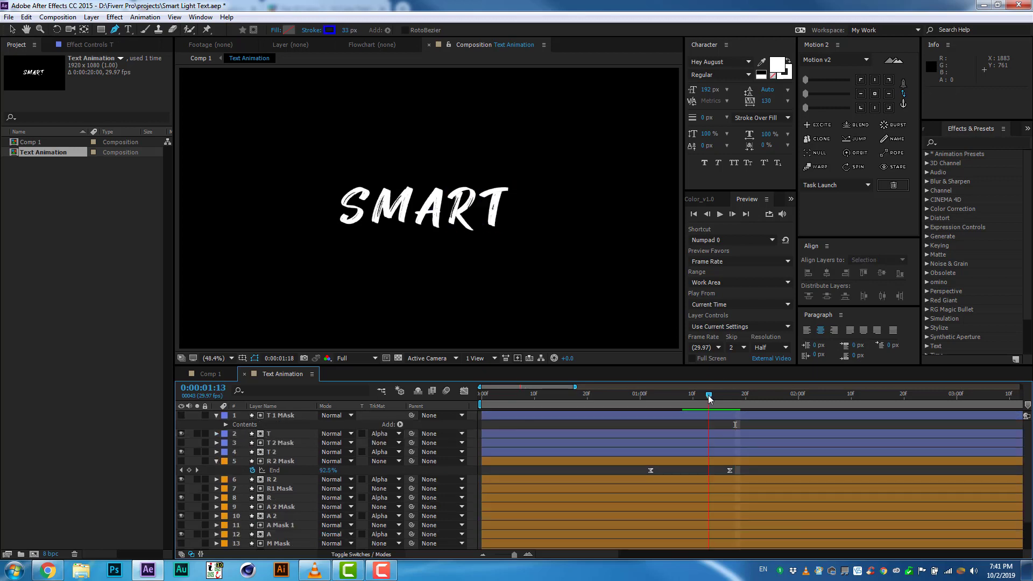
key(";")
left_click_drag(654, 398, 482, 398)
- Set preview Skip to 0 and Resolution to Full, play the preview, and switch to Comp 1
left_click(744, 348)
left_click(783, 347)
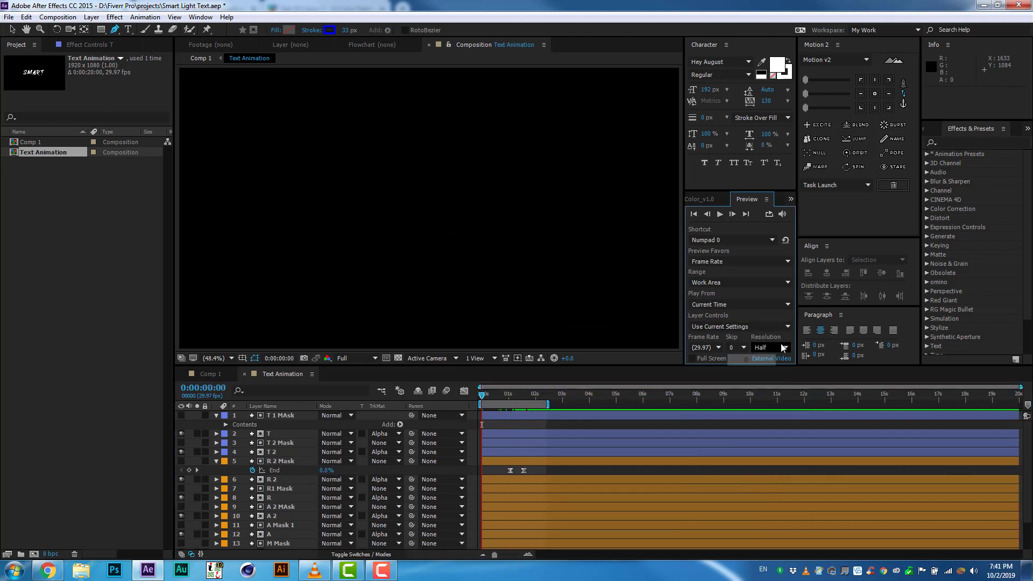
left_click(764, 368)
key("space")
mouse_move(511, 394)
left_mouse_down()
mouse_move(524, 401)
mouse_move(522, 417)
left_mouse_up()
left_click(208, 374)
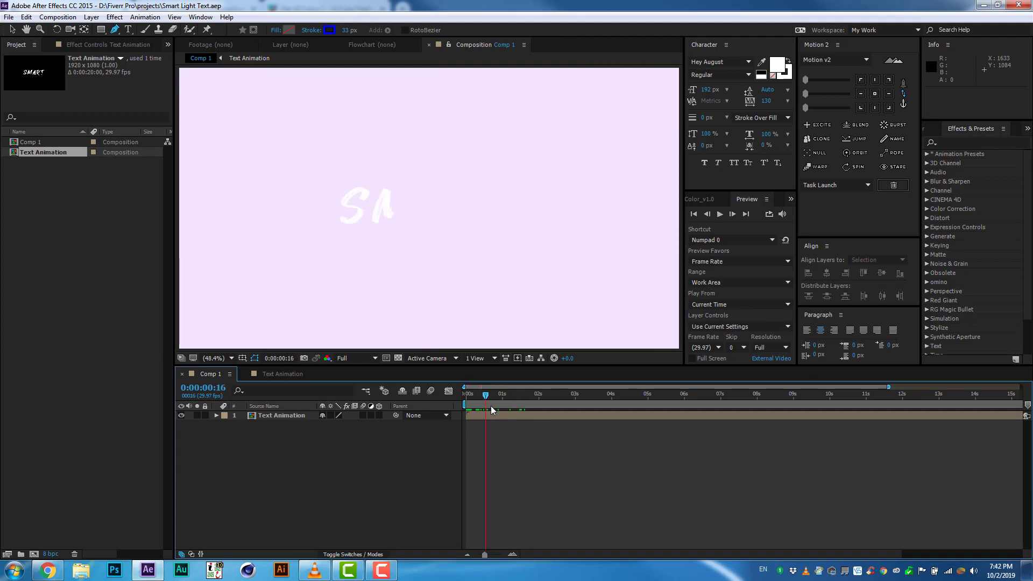
- Duplicate the Text Animation comp and delete every layer in it except SMART
left_click(522, 417)
key("ctrl+d")
double_click(49, 162)
key("grave")
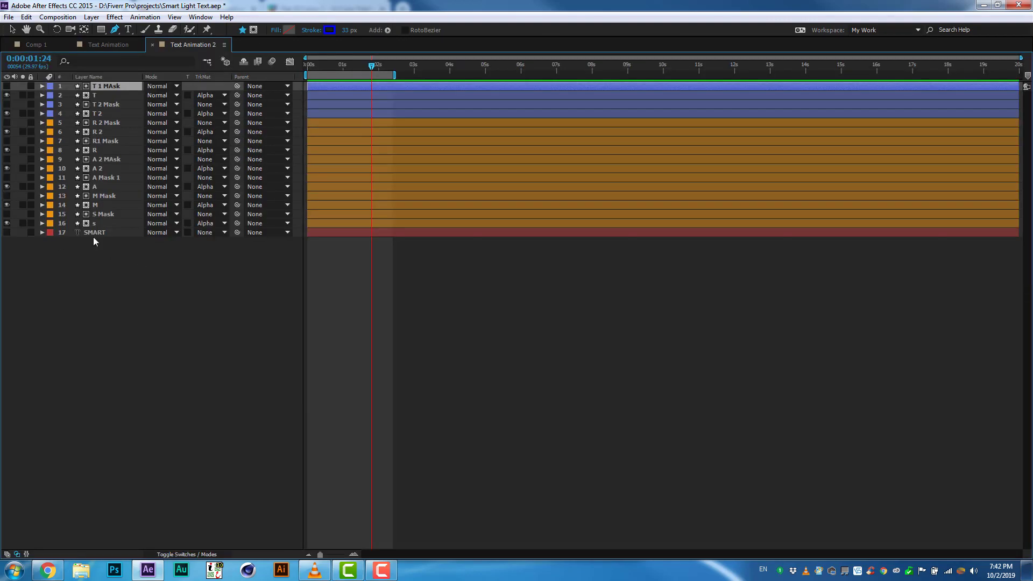
key("ctrl+a")
left_click(217, 233, "ctrl")
key("Delete")
- Rename the duplicate comp 'Text', place it at the top of Comp 1, and add a Drop Shadow
key("grave")
key("ctrl+k")
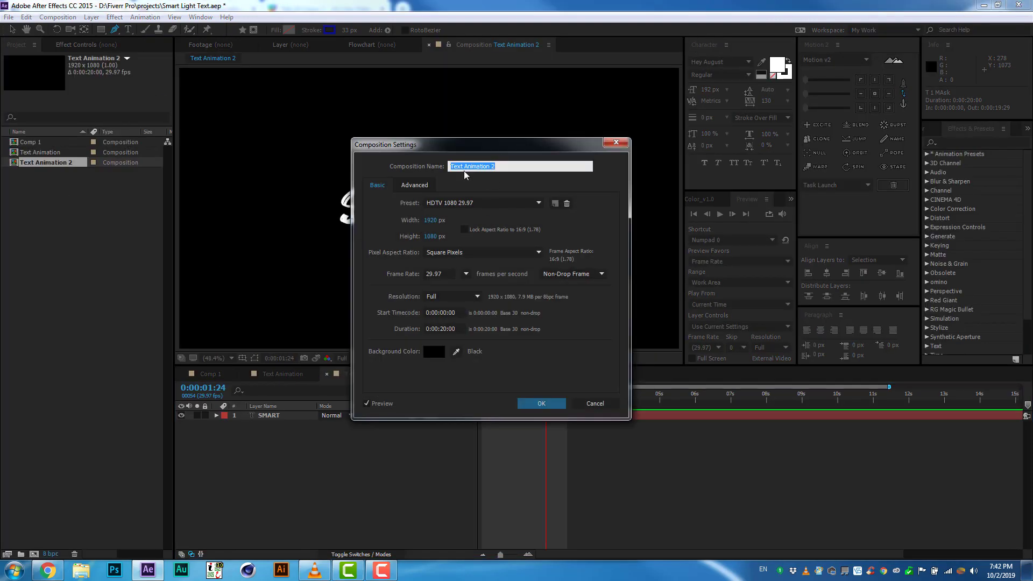
type("Text")
left_click(541, 403)
left_click(209, 373)
left_click_drag(27, 152, 270, 420)
left_click(517, 233)
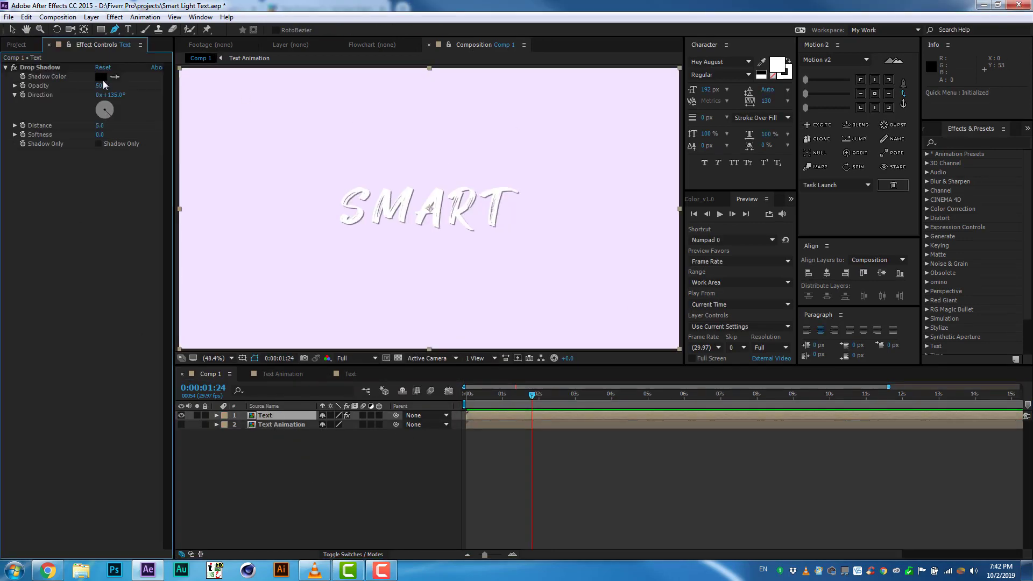
- Try a stronger, softer drop shadow, then delete the Drop Shadow effect from Text
left_click_drag(103, 85, 127, 85)
left_click_drag(100, 125, 108, 132)
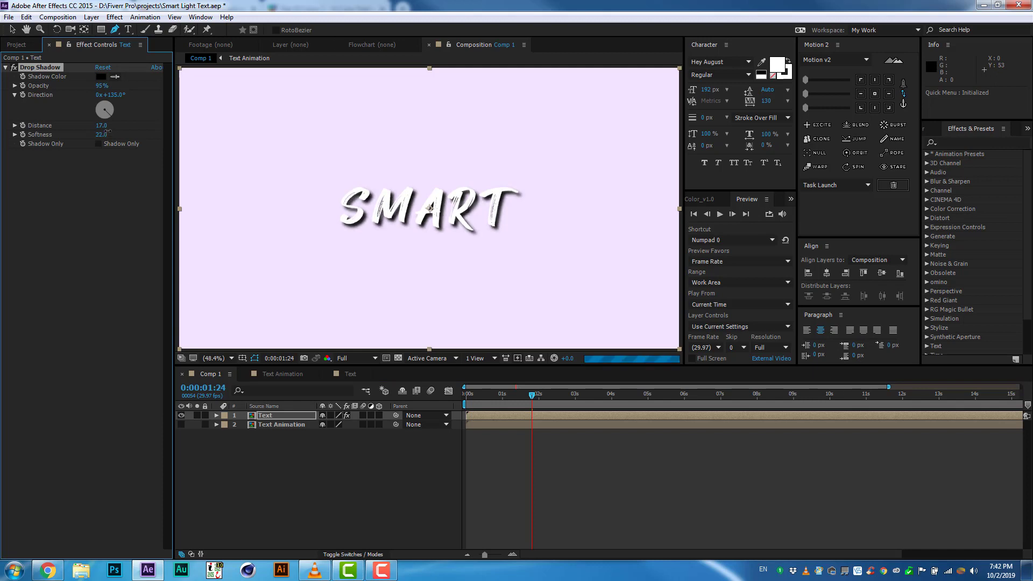
left_click(40, 68)
key("Delete")
- Search presets for 'adv' and apply the Advanced Shadow preset to the Text layer
left_click(956, 143)
type("adv")
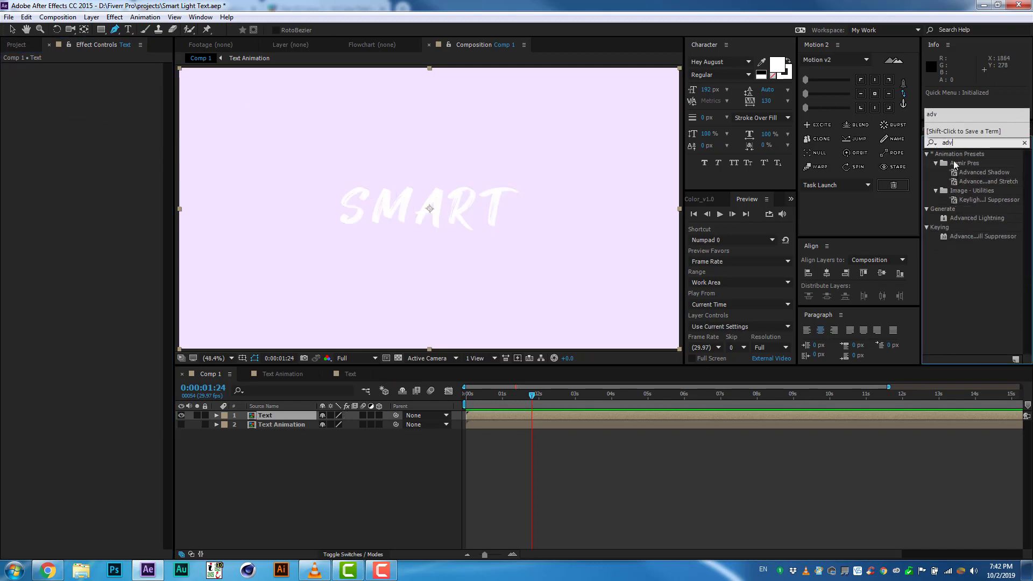
left_click_drag(983, 172, 407, 225)
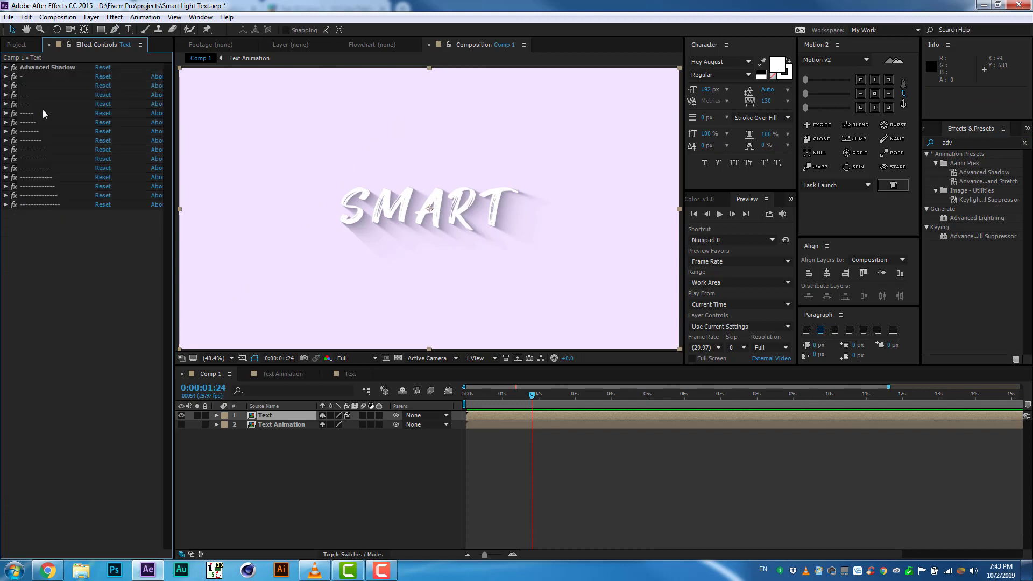
left_click(5, 67)
- Add a new shape layer named B containing an ellipse and a fill
right_click(300, 470)
mouse_move(405, 366)
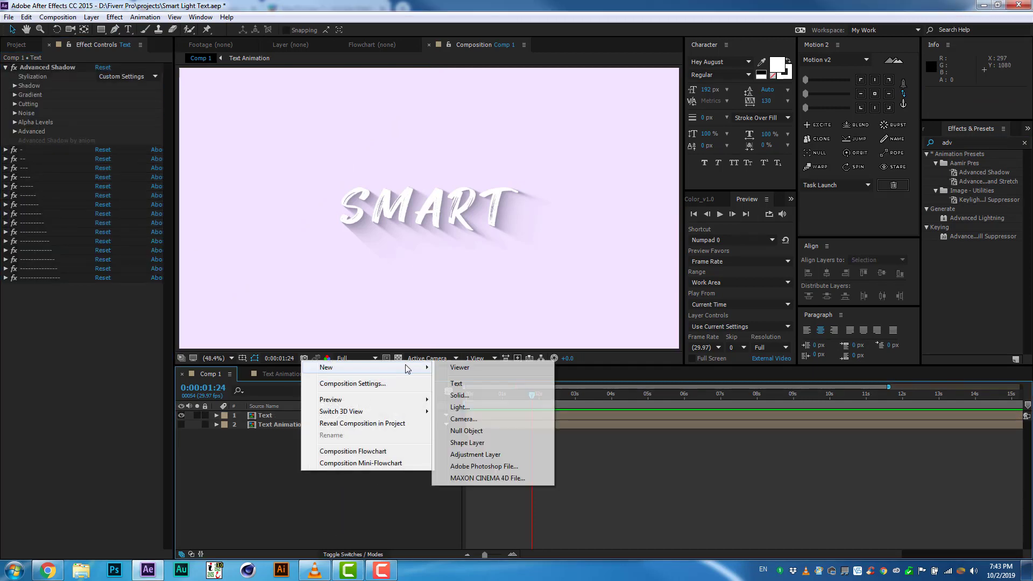
left_click(483, 442)
key("Return")
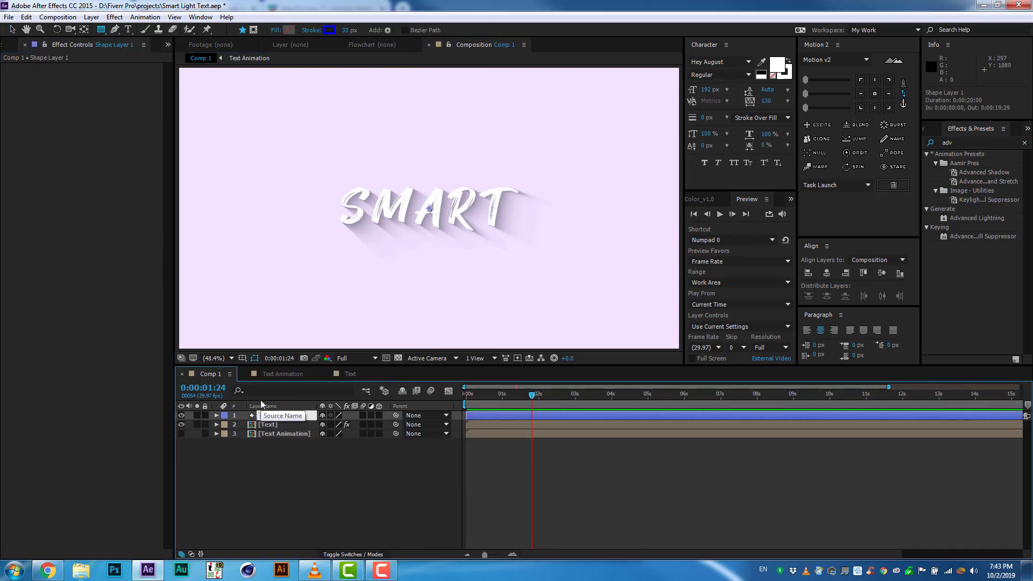
type("B")
key("Return")
left_click(387, 30)
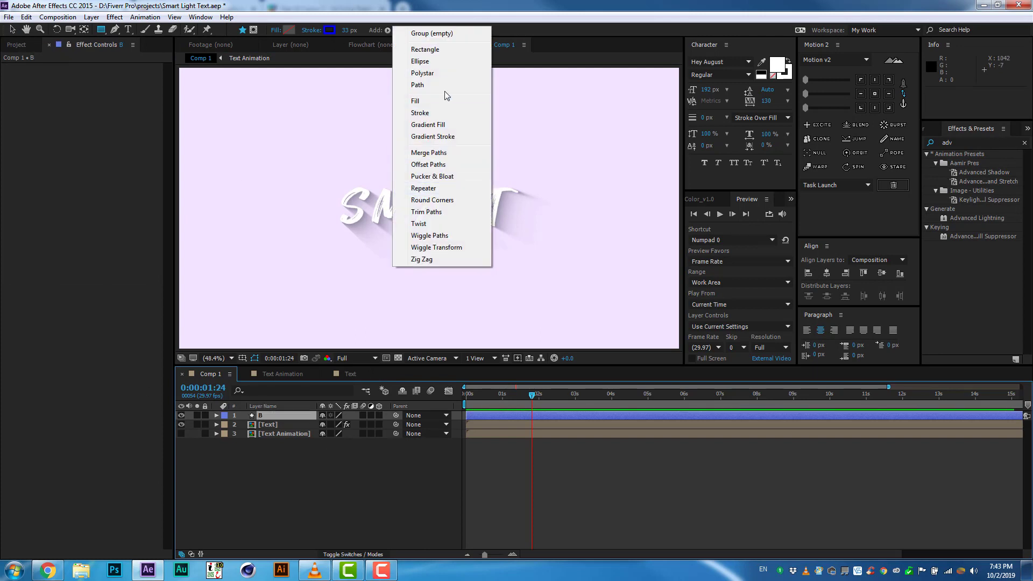
left_click(420, 61)
left_click(386, 31)
left_click(415, 101)
- Try a muted red fill, then copy a hex colour from the Flat UI Colors Aussie palette
left_click(289, 30)
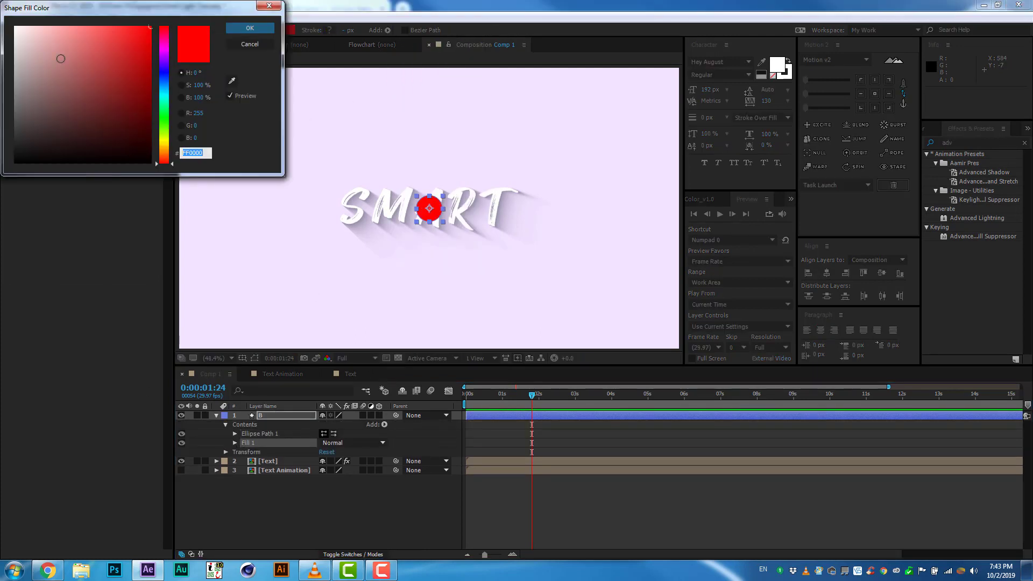
left_click_drag(61, 54, 63, 68)
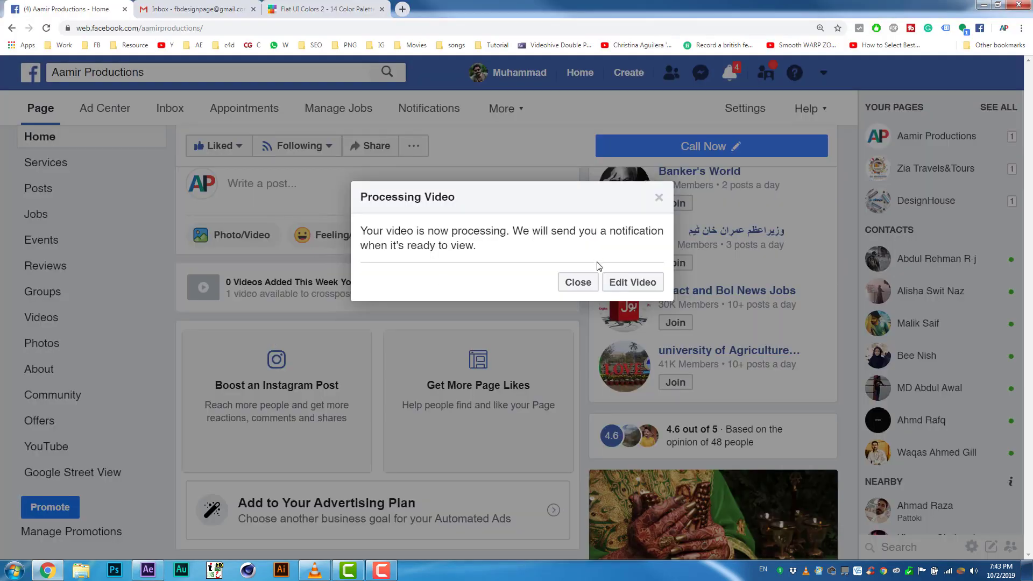
left_click(578, 282)
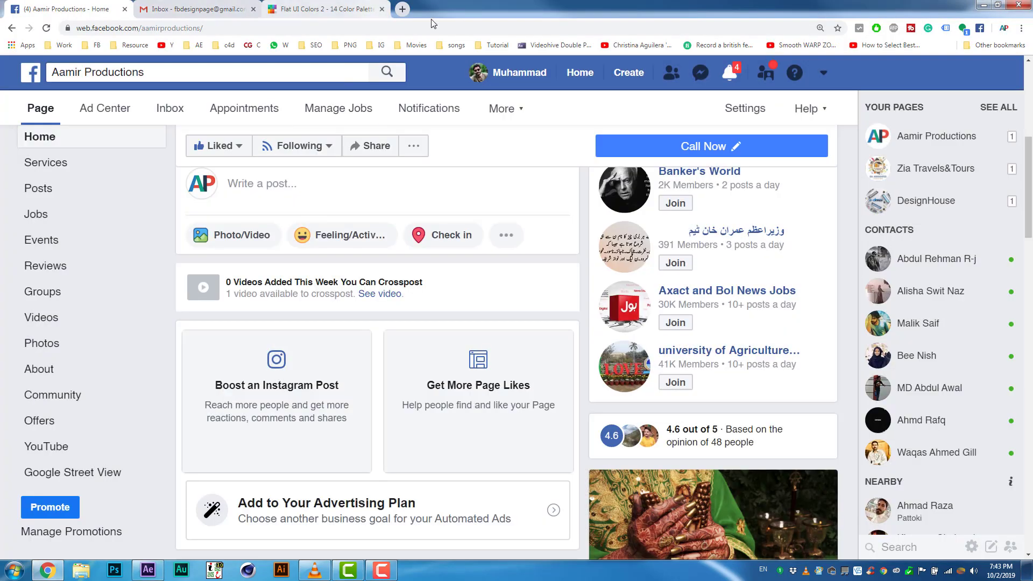
key("ctrl+t")
type("colo")
left_click(376, 106)
left_click(353, 302)
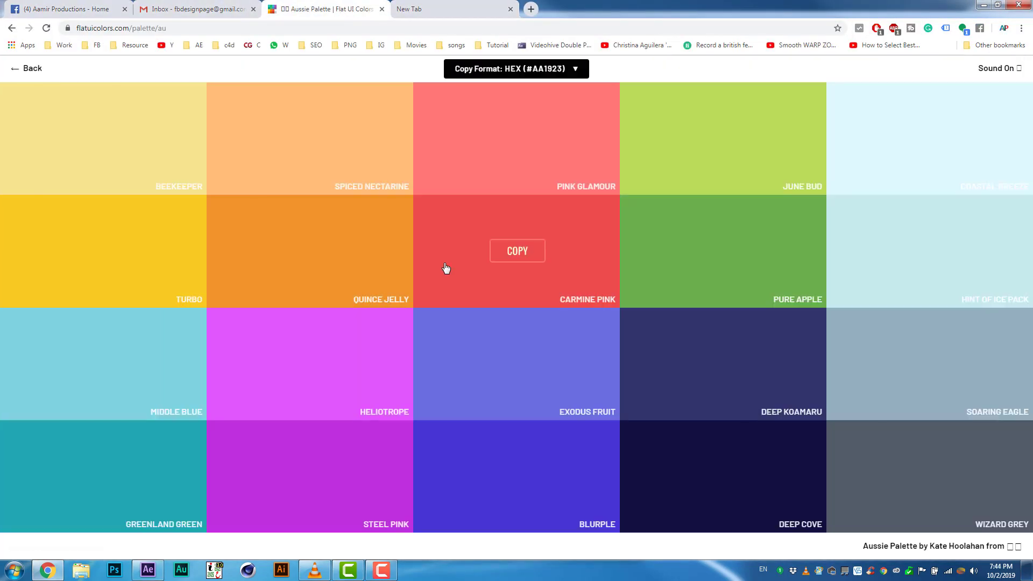
left_click(653, 472)
left_click(148, 570)
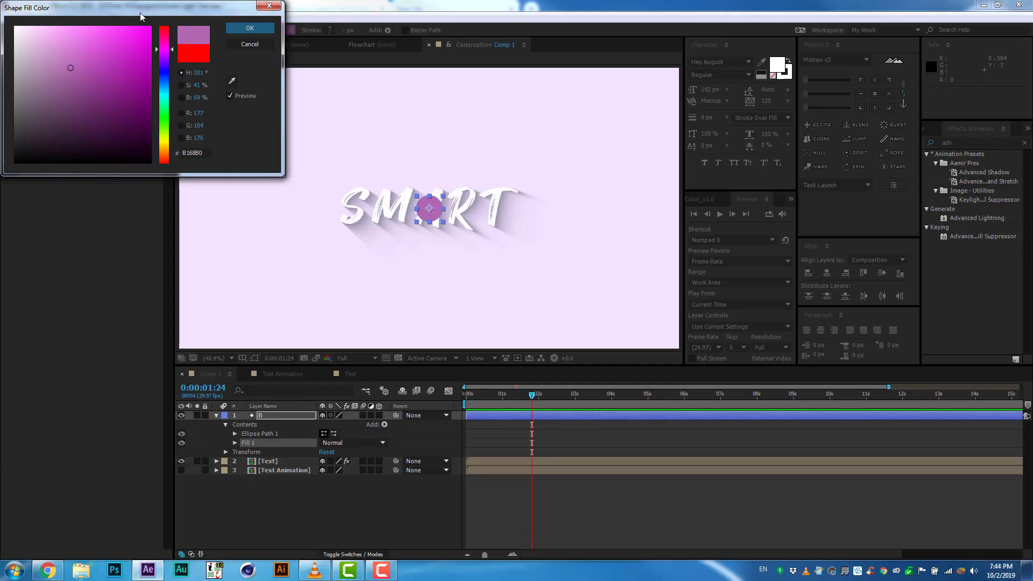
- Paste the copied hex colour into B's fill and place the ball beside SMART at 3:01
key("ctrl+v")
key("Return")
key("s")
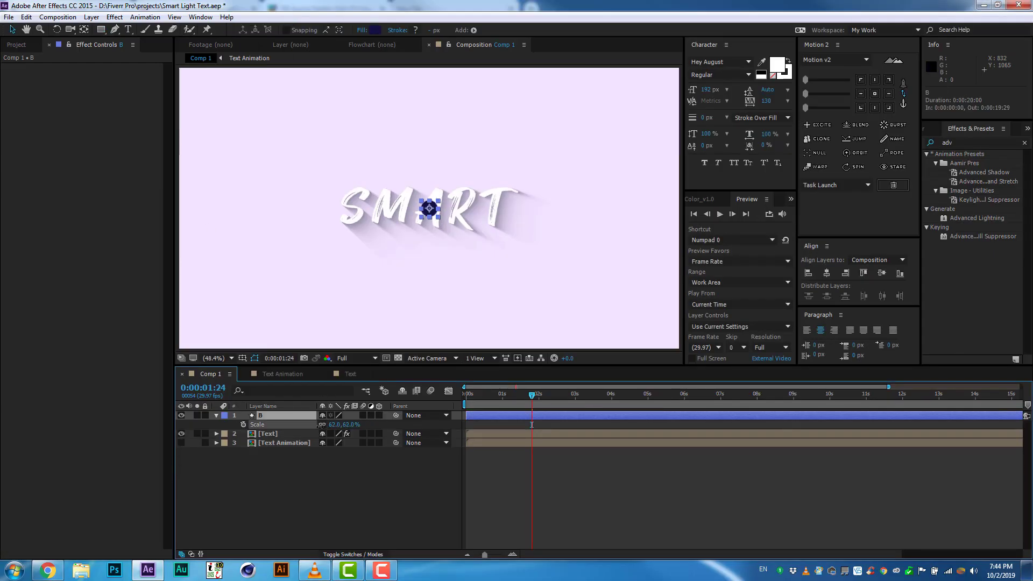
left_click_drag(538, 396, 576, 396)
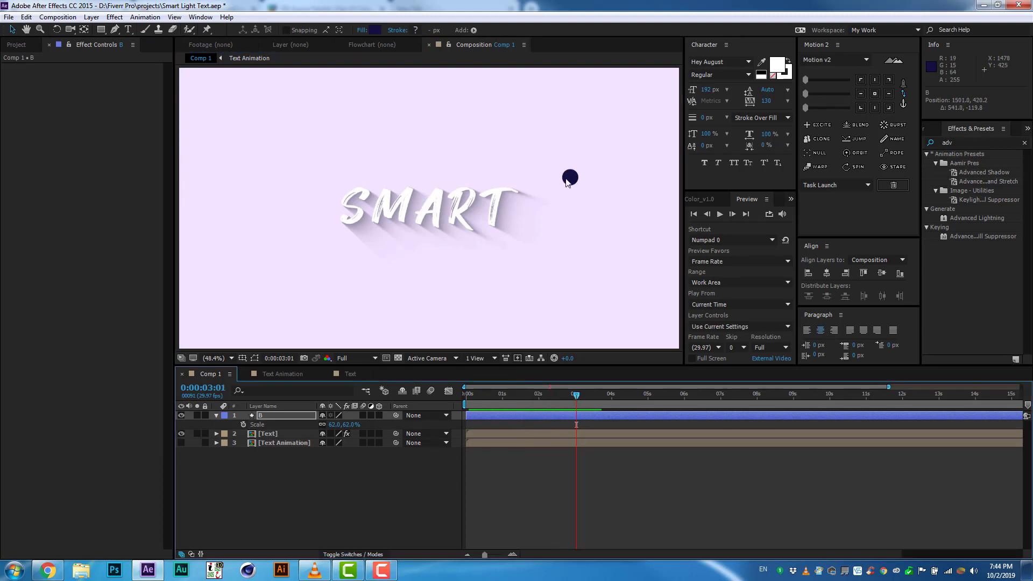
left_click_drag(574, 180, 320, 186)
- Rotate the Text layer's shadow to 173° and lower preview resolution to a third
left_click(268, 434)
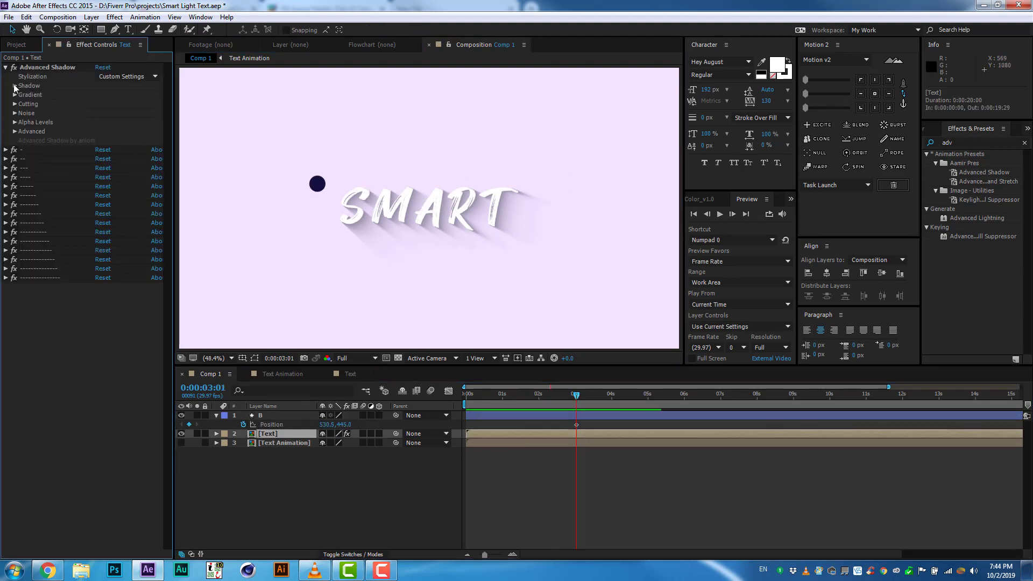
left_click(155, 76)
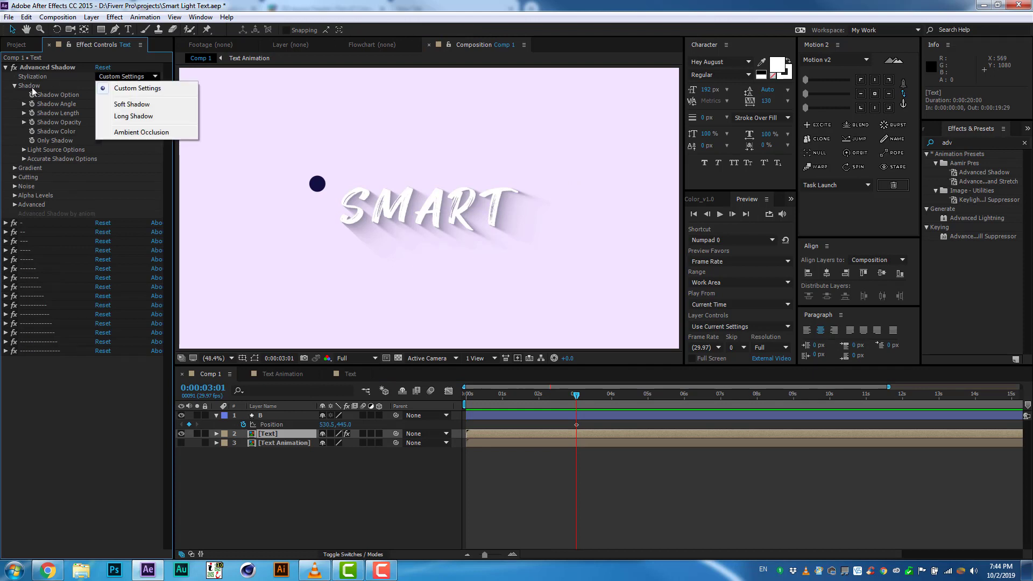
left_click(116, 88)
mouse_move(116, 108)
left_mouse_down()
mouse_move(124, 112)
mouse_move(62, 109)
left_mouse_up()
left_click(355, 358)
left_click(423, 414)
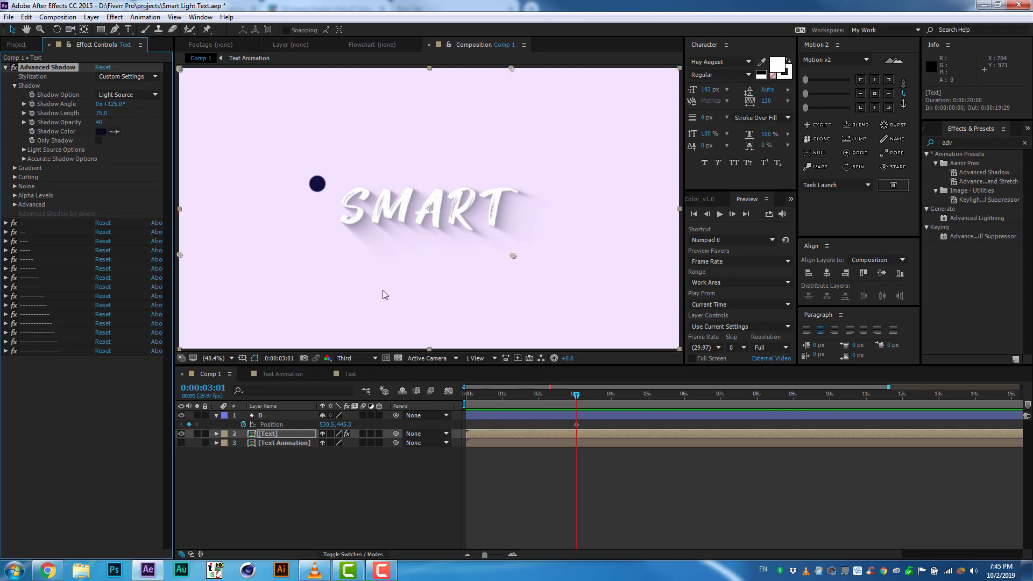
left_click(455, 190)
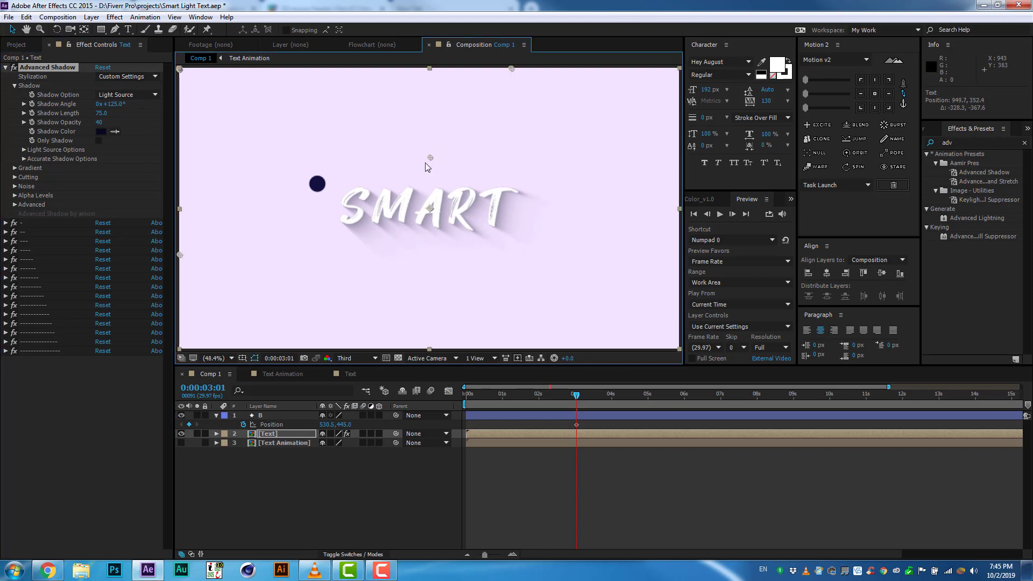
key("ctrl+z")
- Hide the dark ball layer and remove all effects from the Text layer
left_click(275, 434)
left_click(181, 416)
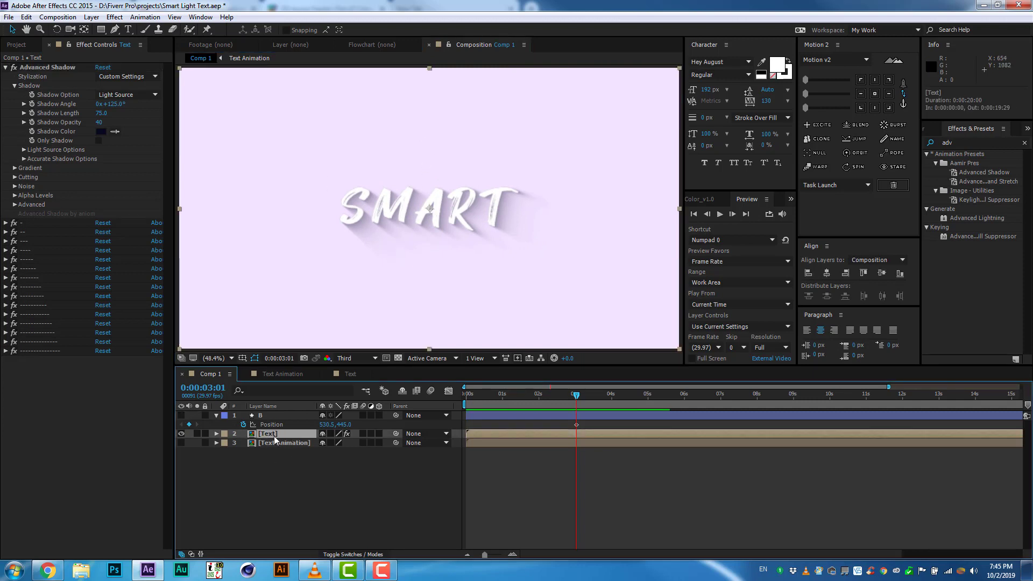
left_click(346, 433)
left_click(346, 435)
left_click(74, 204)
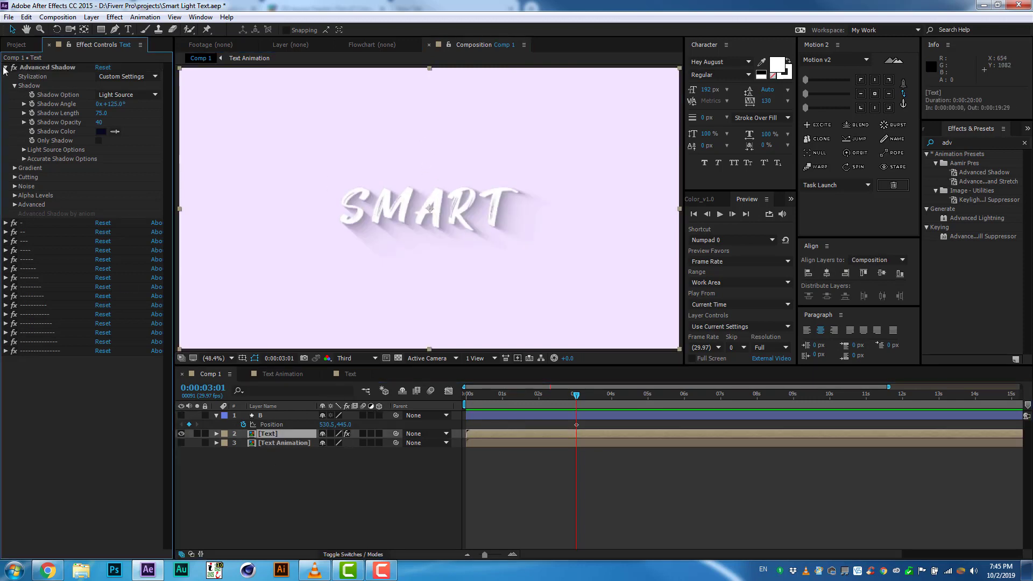
key("ctrl+grave")
key("ctrl+a")
key("Delete")
- Reapply the Advanced Shadow preset and set its Shadow Angle to 229°
double_click(971, 176)
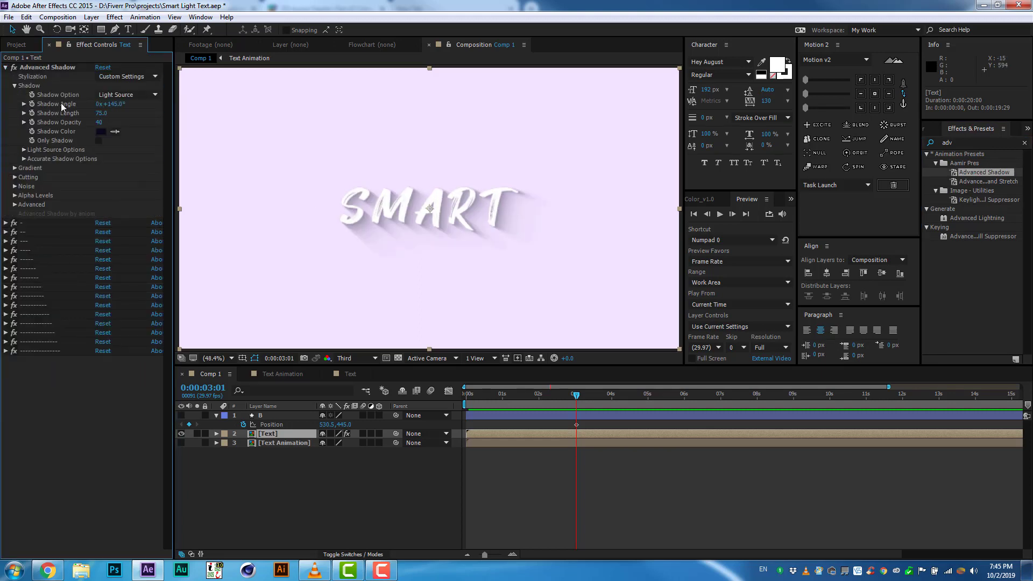
left_click(24, 103)
left_click_drag(109, 124, 98, 124)
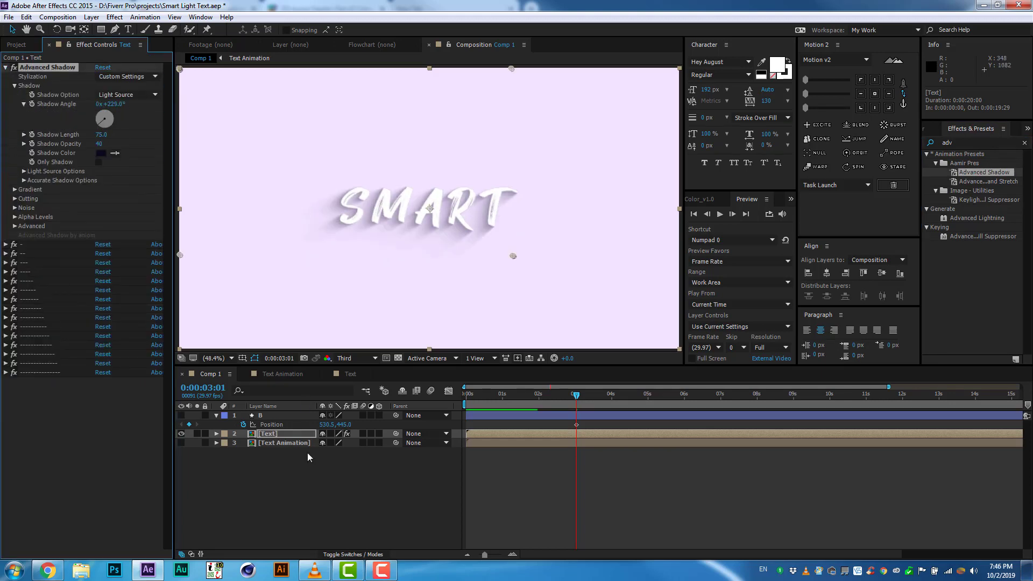
- Show ball layer B, move it far right at frame zero, and bend its path into an upward arc
left_click(181, 415)
left_click(285, 415)
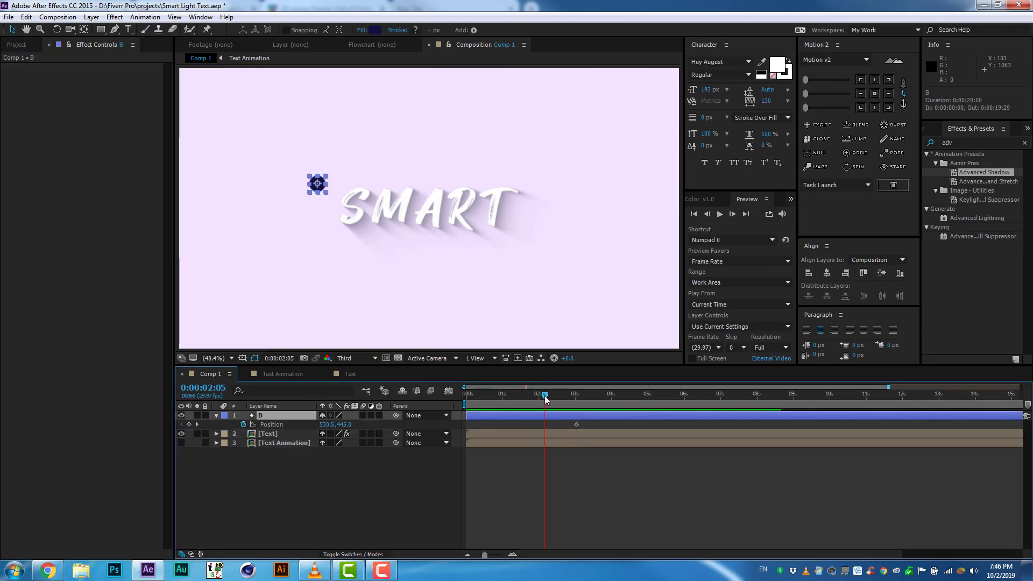
left_click_drag(325, 194, 634, 182)
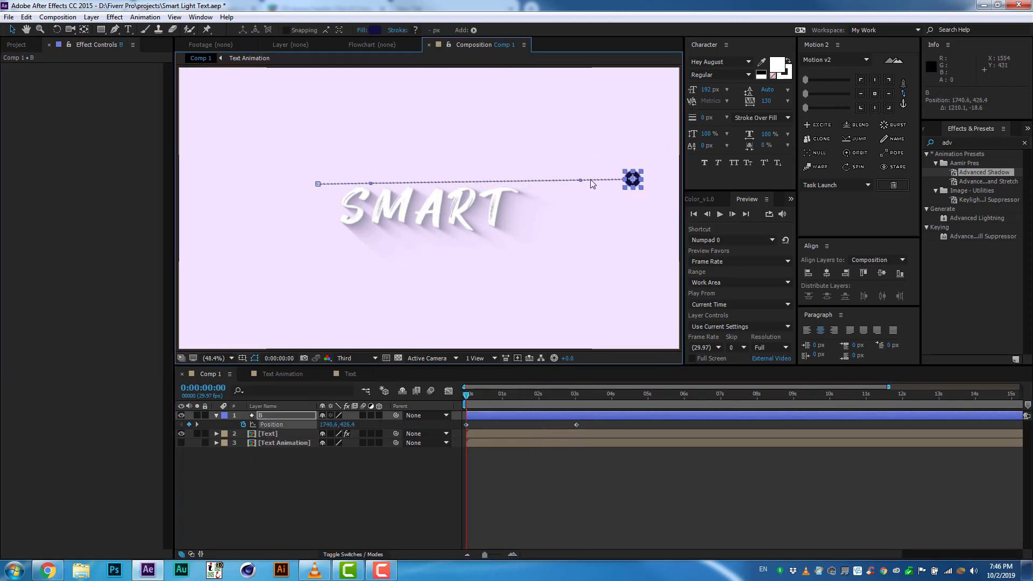
key("g")
left_click_drag(318, 184, 379, 103)
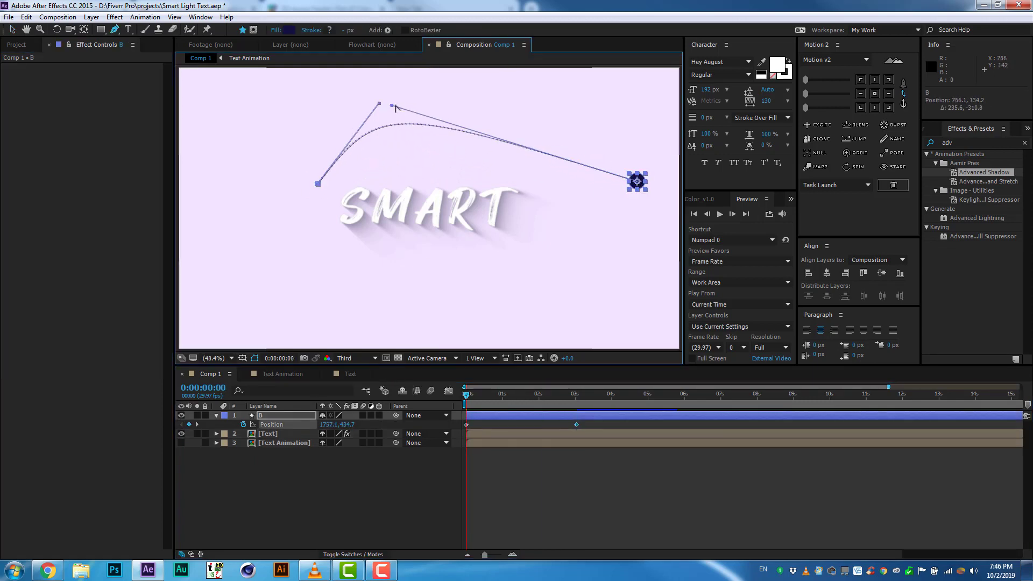
left_click_drag(637, 180, 535, 94)
left_click_drag(379, 104, 367, 96)
- Paste a Position keyframe at 1:22 and move the ball below SMART, curving the path's right side
key("ctrl+c")
left_click(528, 399)
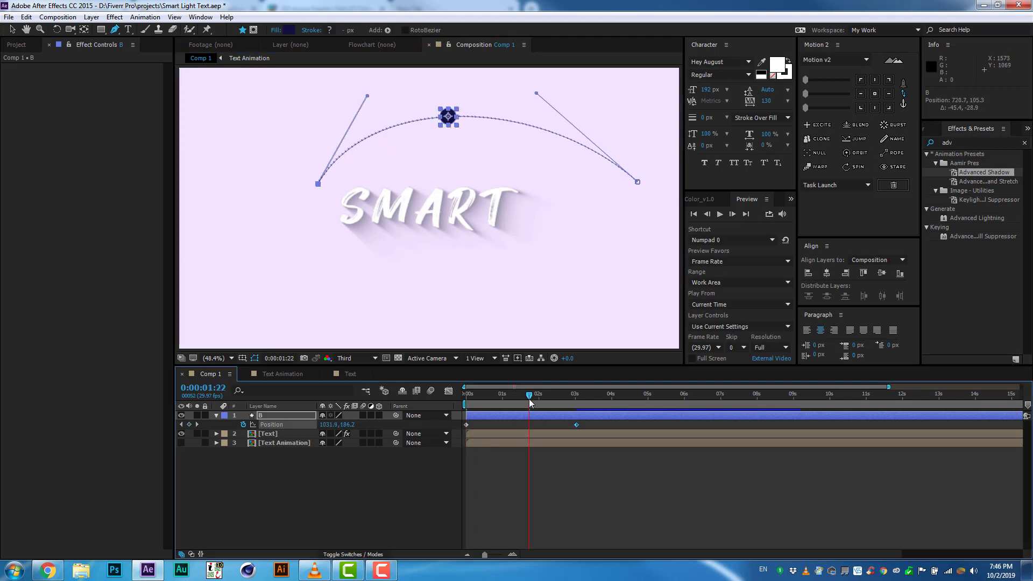
key("ctrl+v")
key("v")
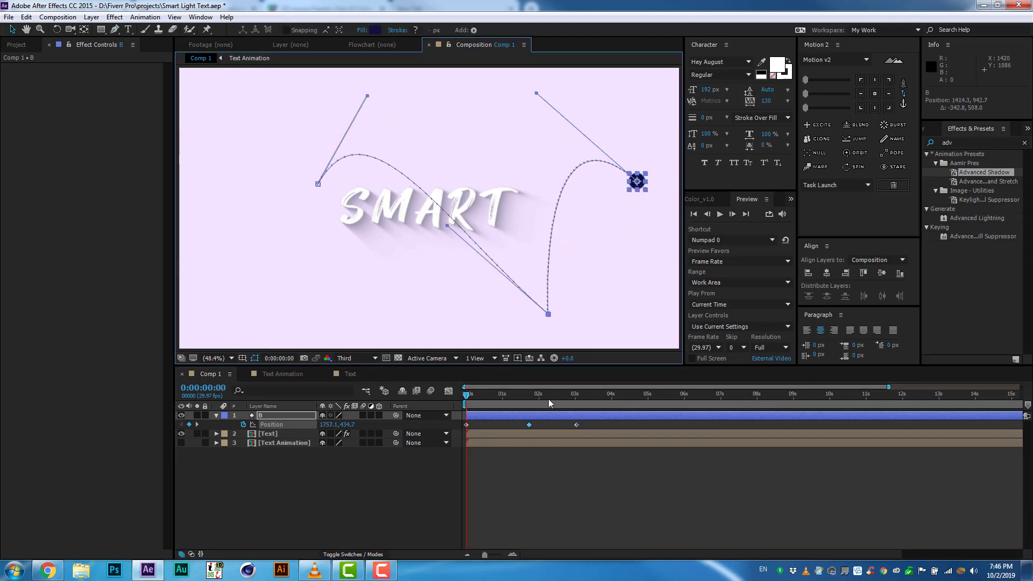
left_click_drag(637, 191, 608, 256)
mouse_move(637, 181)
left_mouse_down()
mouse_move(492, 310)
mouse_move(433, 305)
left_mouse_up()
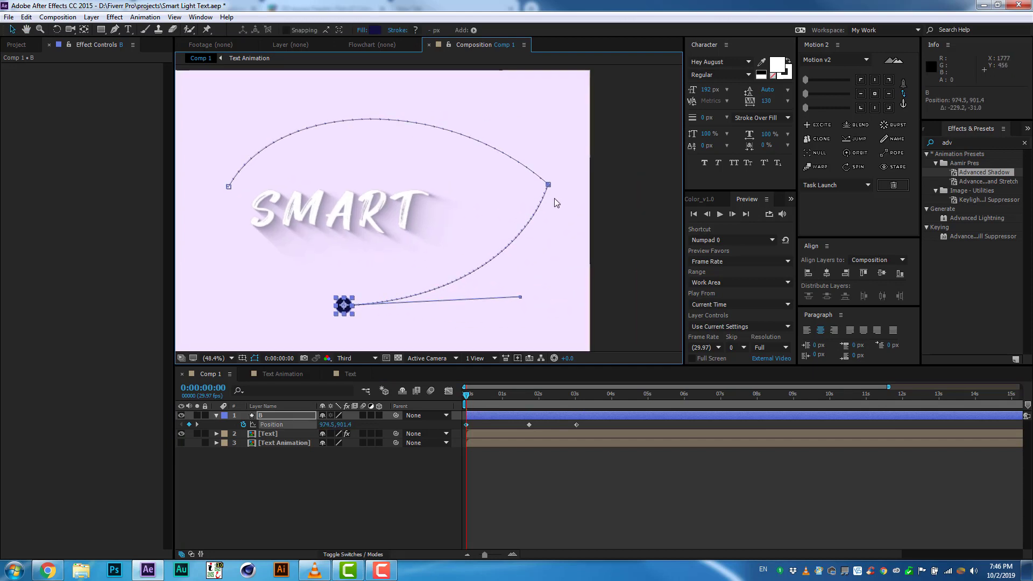
left_click_drag(538, 179, 517, 173)
left_click_drag(426, 90, 489, 111)
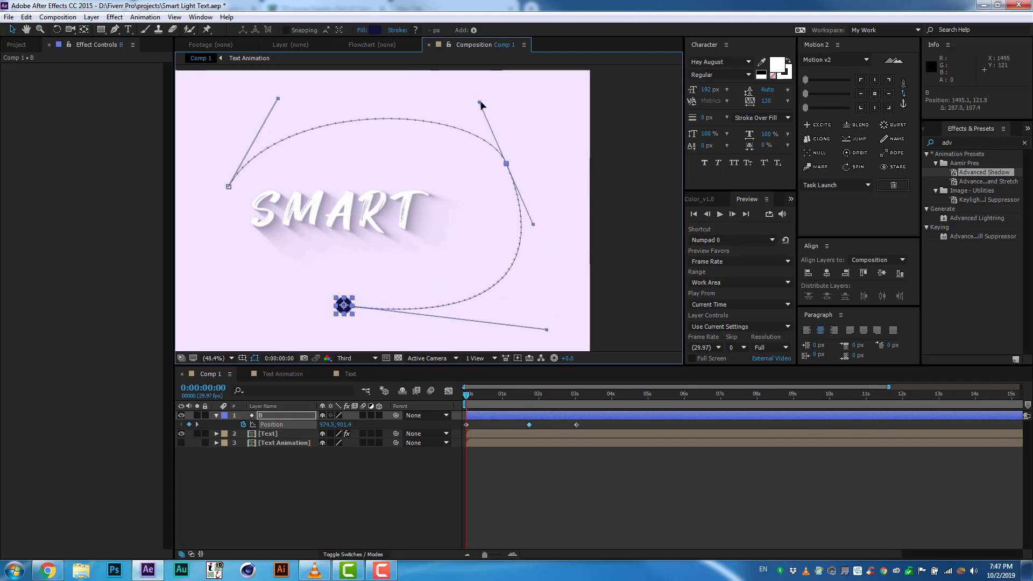
left_click(404, 504)
- Easy Ease all of B's Position keyframes, end the work area at 4 seconds, and preview
left_click(231, 357)
left_click(221, 164)
left_click(604, 395)
left_click_drag(592, 430, 459, 421)
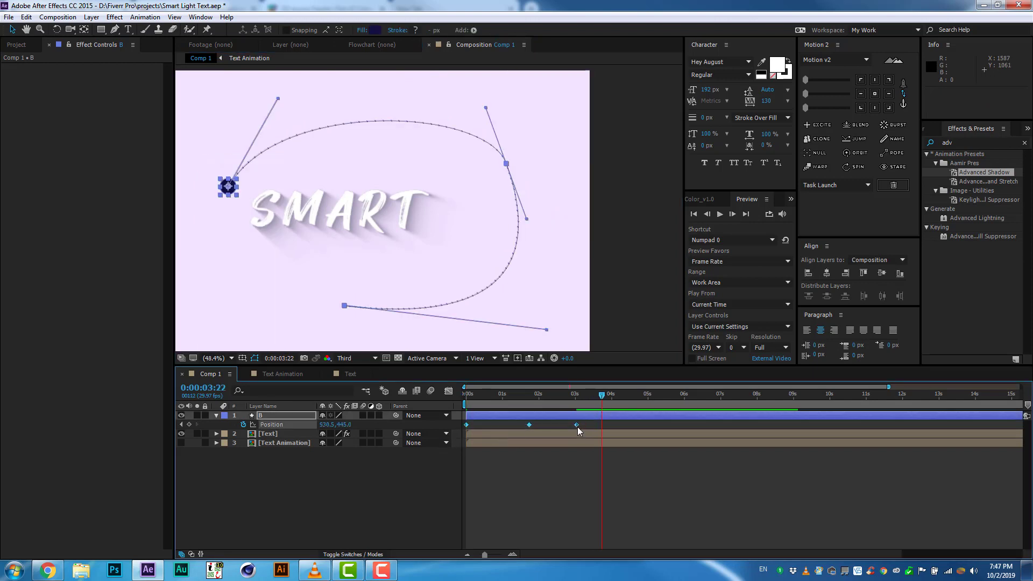
right_click(576, 425)
left_click(704, 387)
key("n")
key("space")
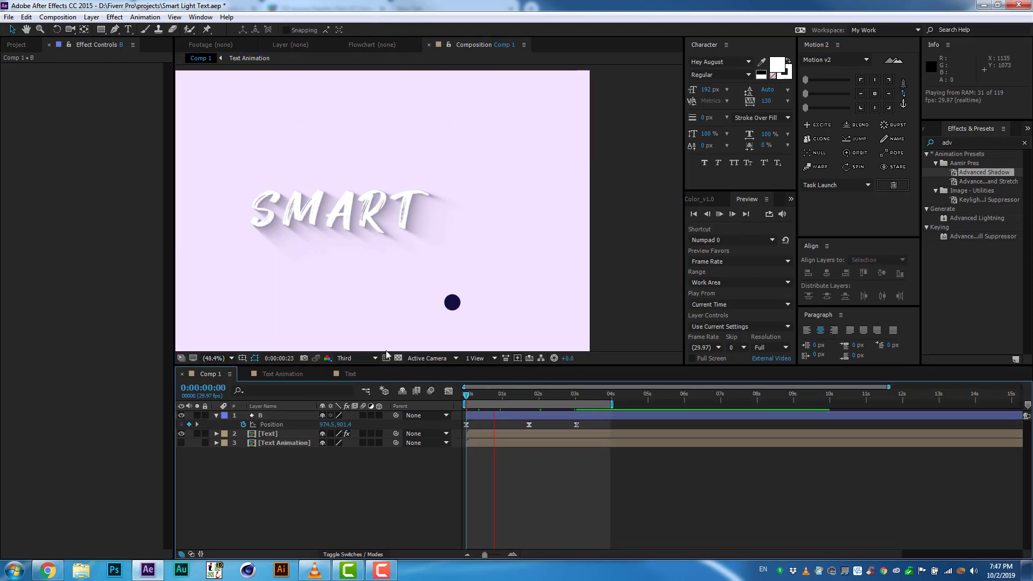
- Open the Graph Editor for layer B's Position property
left_click(531, 424)
left_click(294, 425)
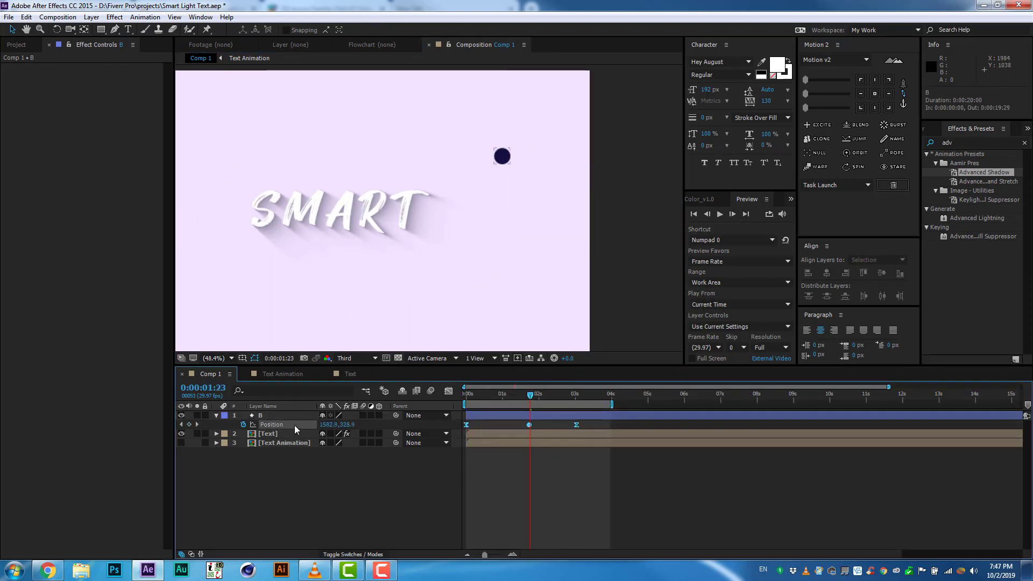
key("shift+F3")
right_click(531, 493)
- In the speed graph, lengthen influences and deepen the speed dip at the middle keyframe
left_click(565, 326)
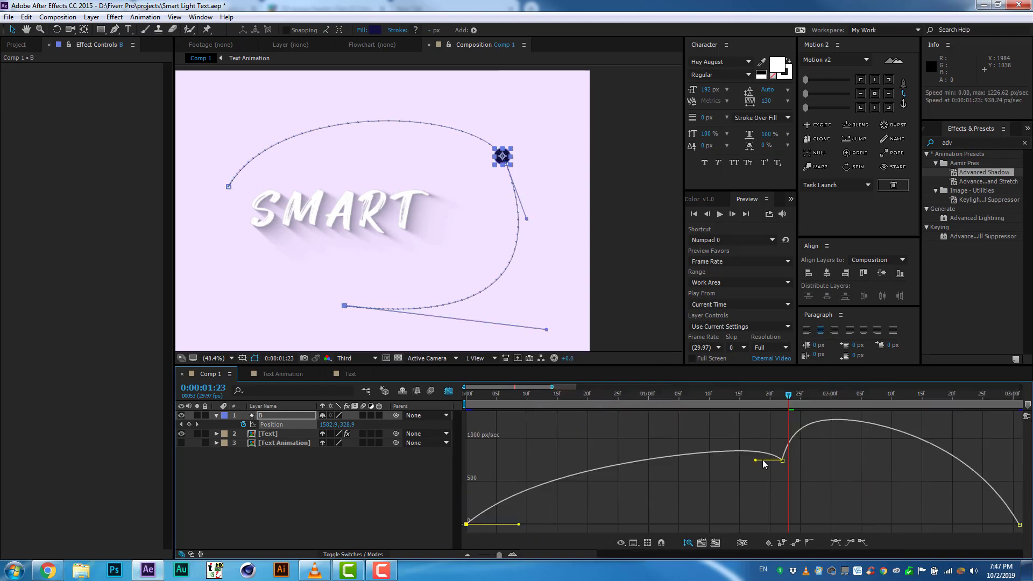
left_click_drag(761, 459, 755, 460)
left_click_drag(521, 523, 560, 517)
left_click_drag(782, 460, 781, 510)
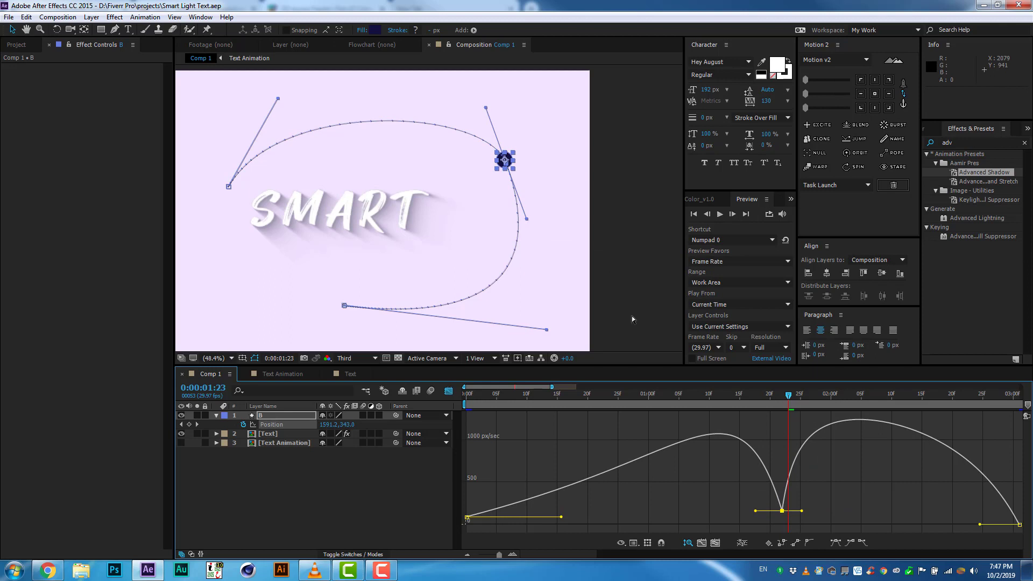
scroll(628, 404, "down", 2)
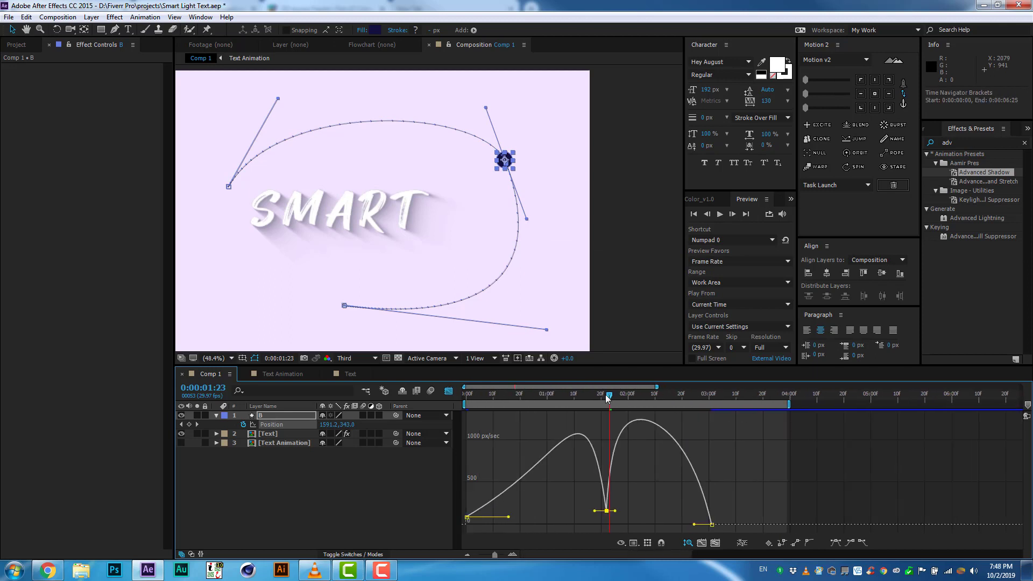
- Fine-tune keyframe speeds so the ball starts from 0 px/sec, then preview
left_click_drag(606, 397, 606, 397)
left_click_drag(508, 517, 510, 517)
left_click_drag(615, 510, 633, 523)
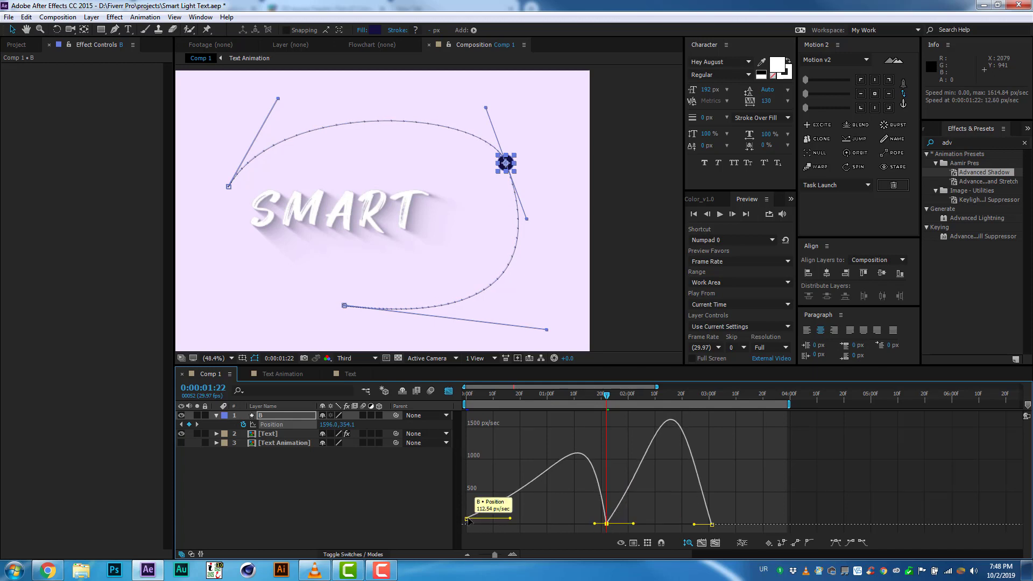
left_click_drag(467, 518, 467, 526)
left_click_drag(694, 524, 692, 524)
left_click(607, 524)
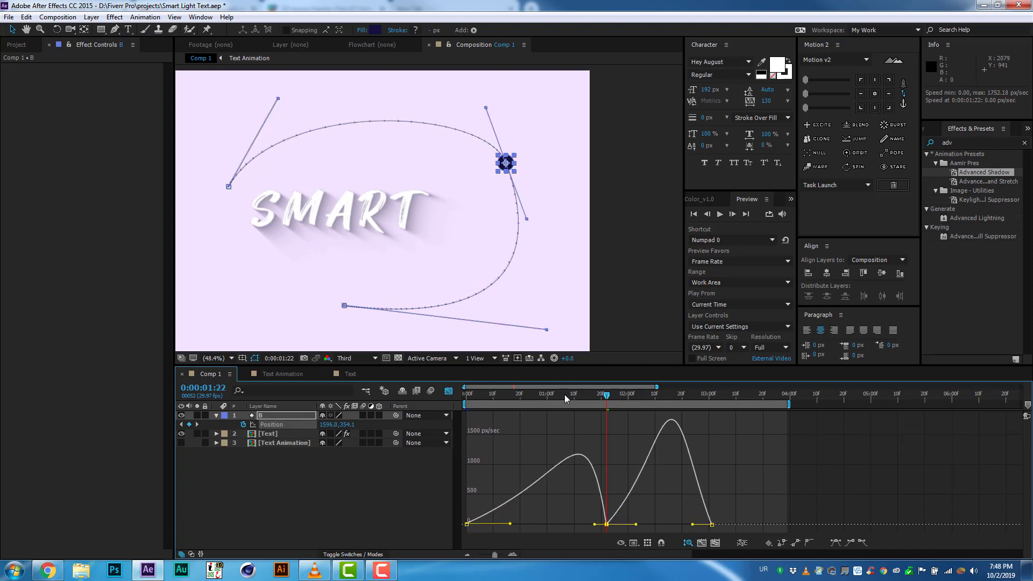
key("space")
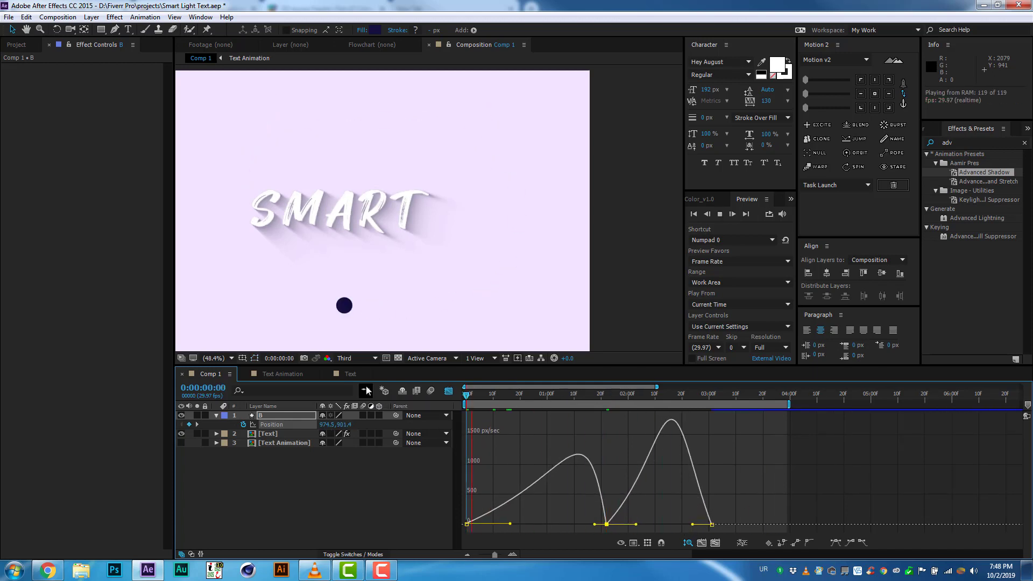
- Add a final Position keyframe at 3:21 with the ball on the A, smooth into it, and preview
scroll(701, 402, "down", 5)
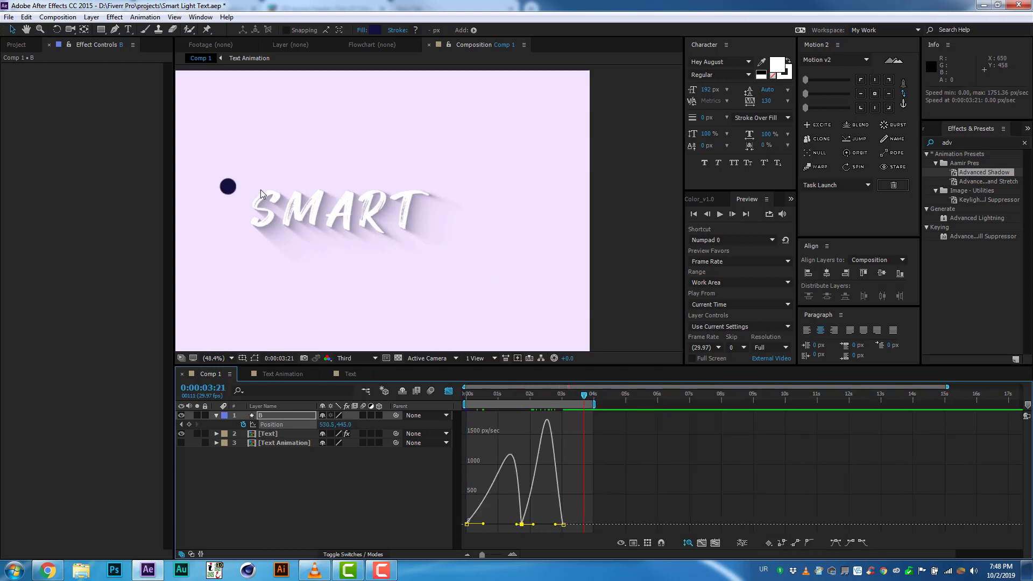
mouse_move(228, 186)
left_mouse_down()
mouse_move(344, 200)
mouse_move(365, 99)
left_mouse_up()
key("g")
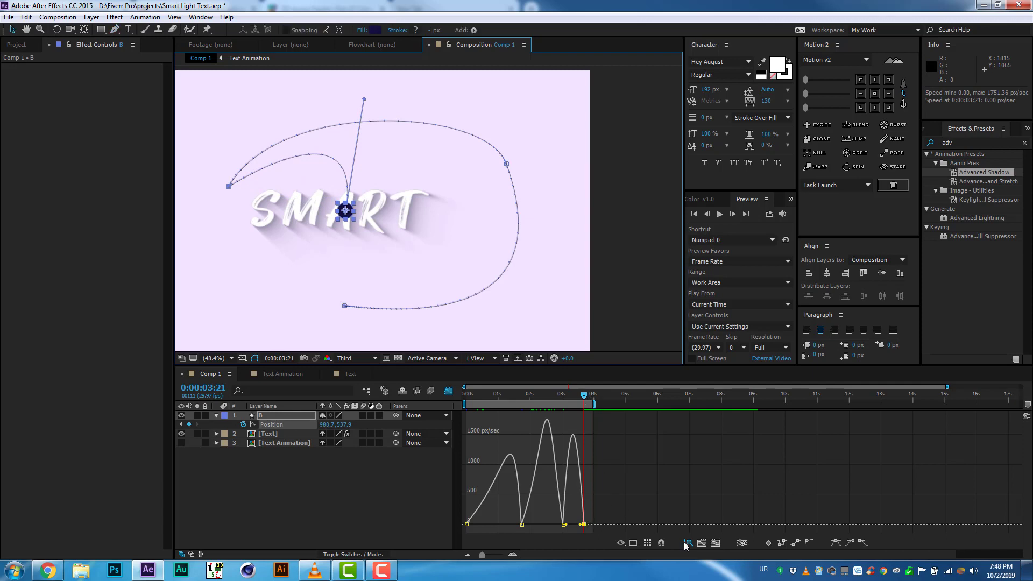
left_click(687, 542)
left_click_drag(941, 519, 967, 524)
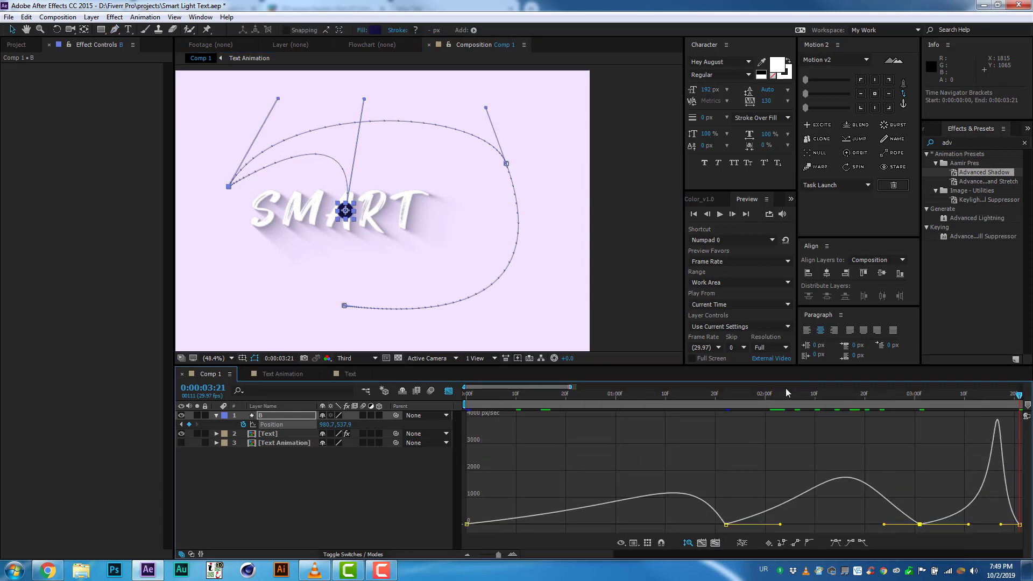
key("semicolon")
left_click(448, 391)
key("space")
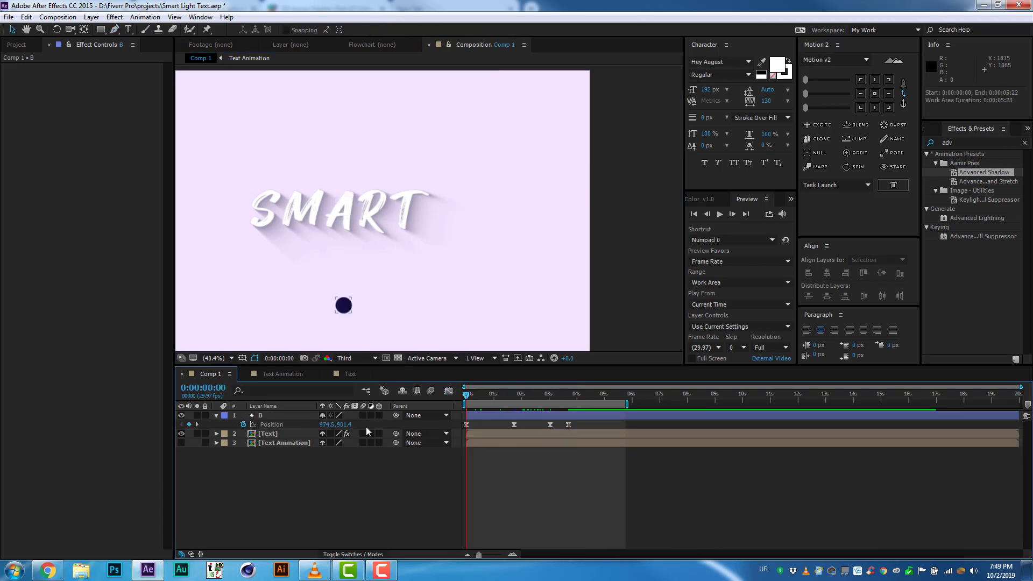
key("space")
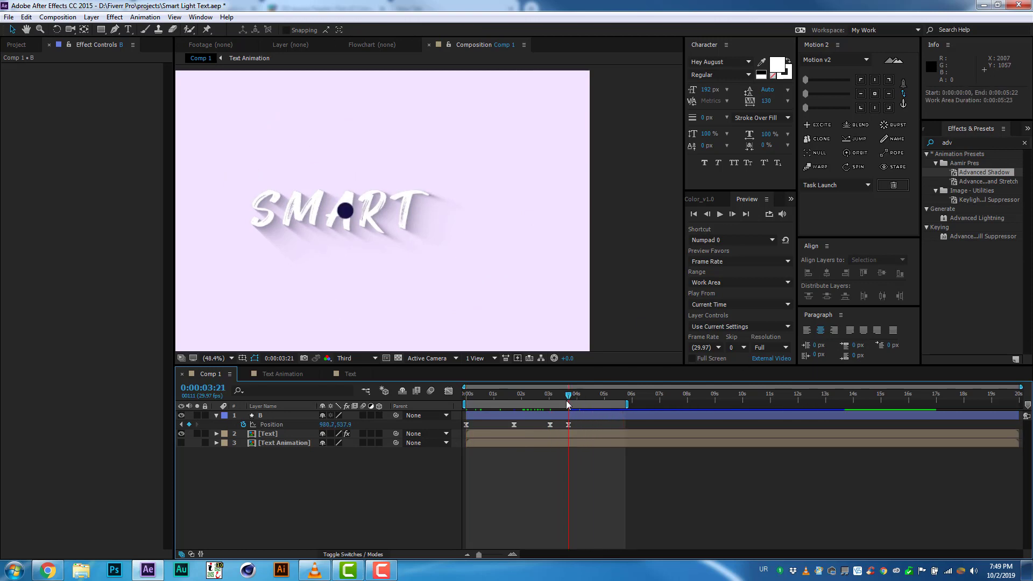
left_click(268, 415)
- Reveal layer B's Scale and shrink it to 0% at 4:01
key("s")
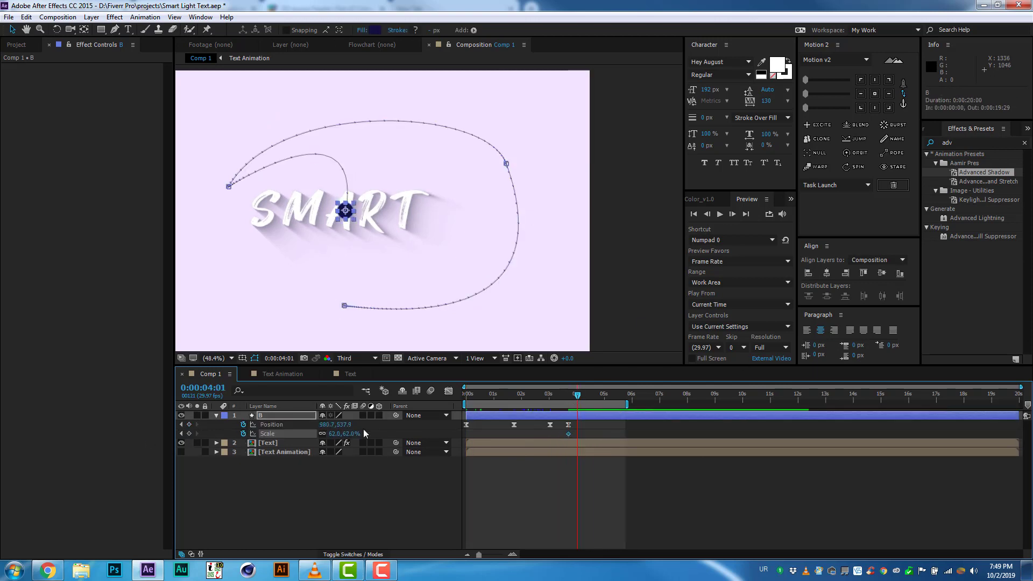
type("0")
key("Return")
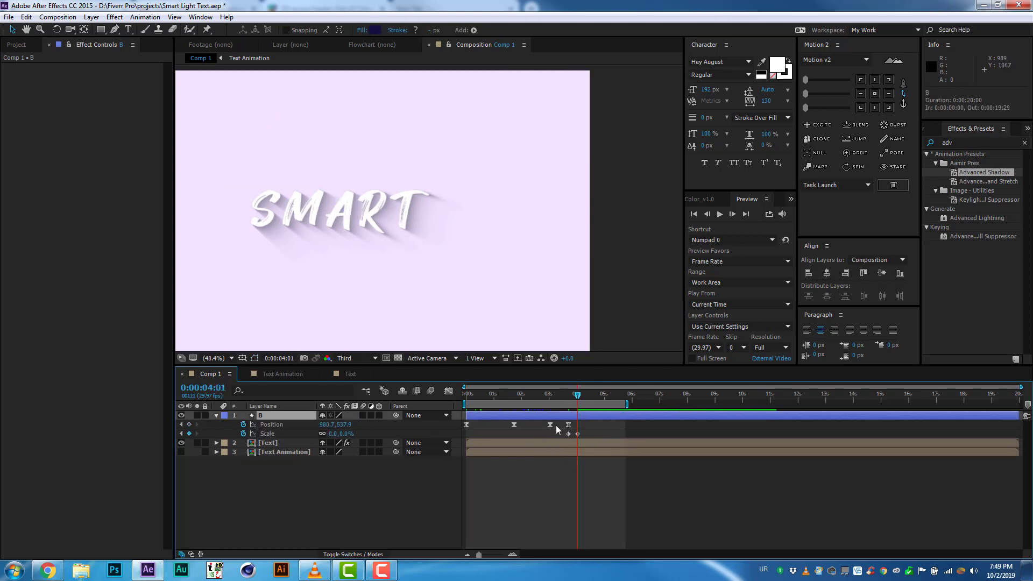
scroll(540, 382, "up", 3)
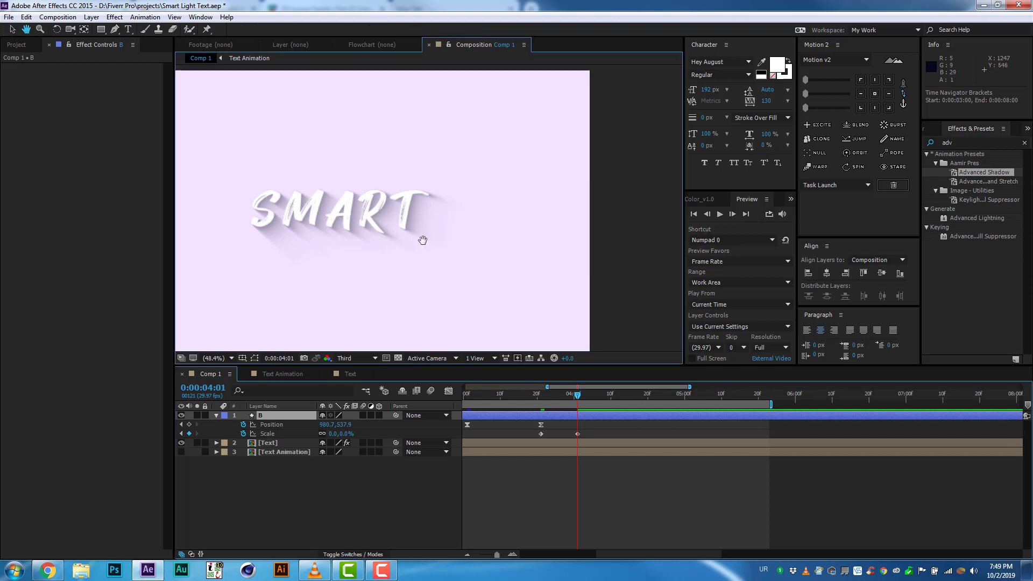
scroll(635, 503, "up", 5)
scroll(577, 405, "down", 5)
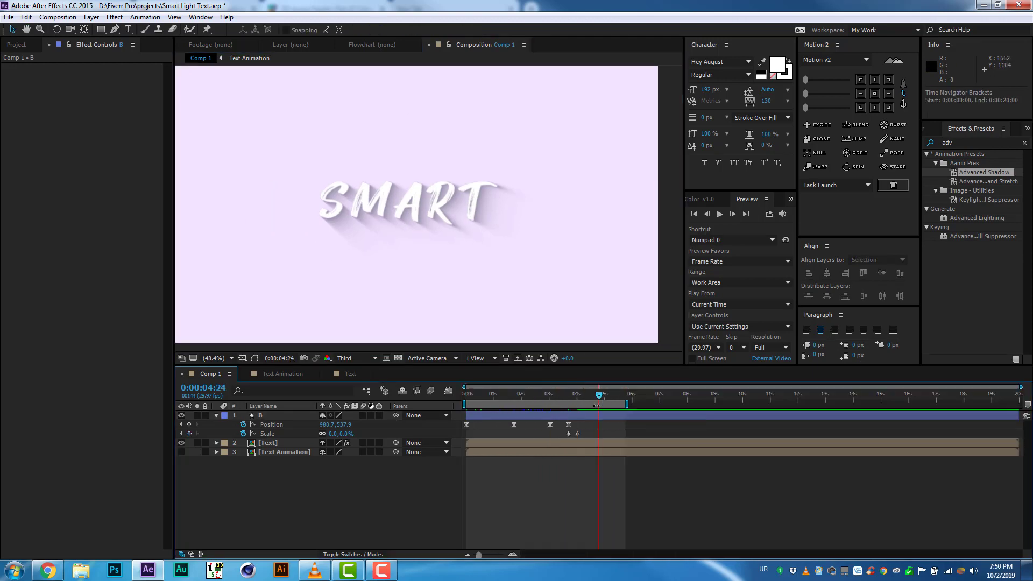
- Nudge the Scale keyframes slightly earlier, Easy Ease them, and preview from the first frame
mouse_move(564, 434)
left_mouse_down()
mouse_move(493, 432)
mouse_move(521, 433)
left_mouse_up()
right_click(521, 433)
mouse_move(565, 424)
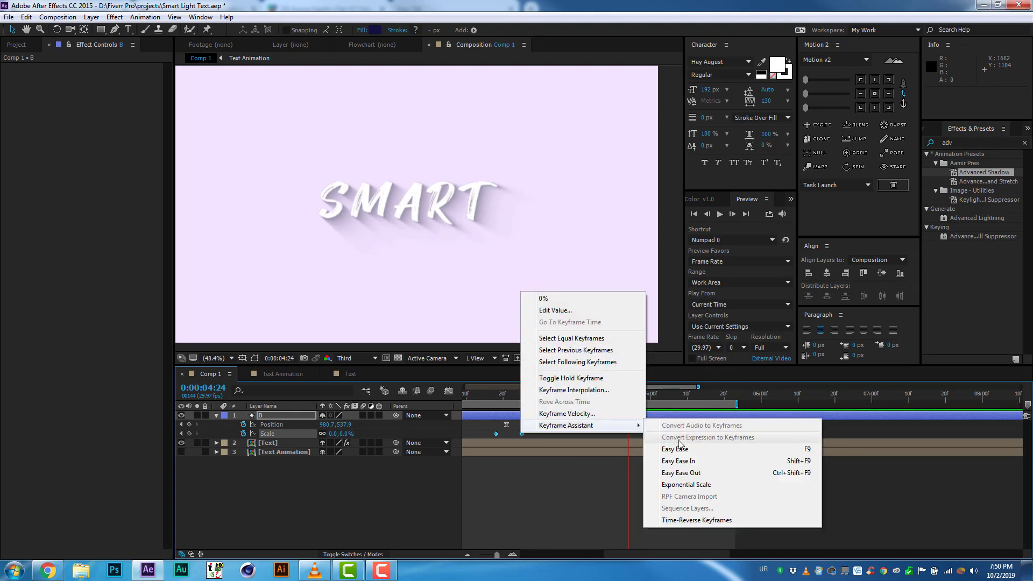
left_click(693, 448)
key("Home")
key("space")
scroll(608, 502, "down", 5)
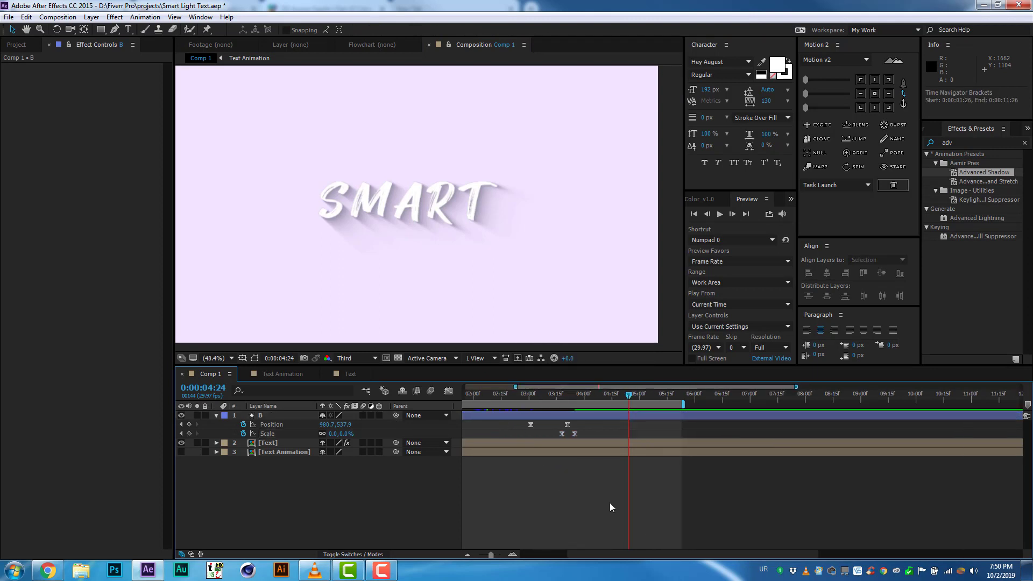
- Set the Text layer's Shadow Angle to 333° at the start and 275.5° at 15 frames
left_click(312, 443)
key("u")
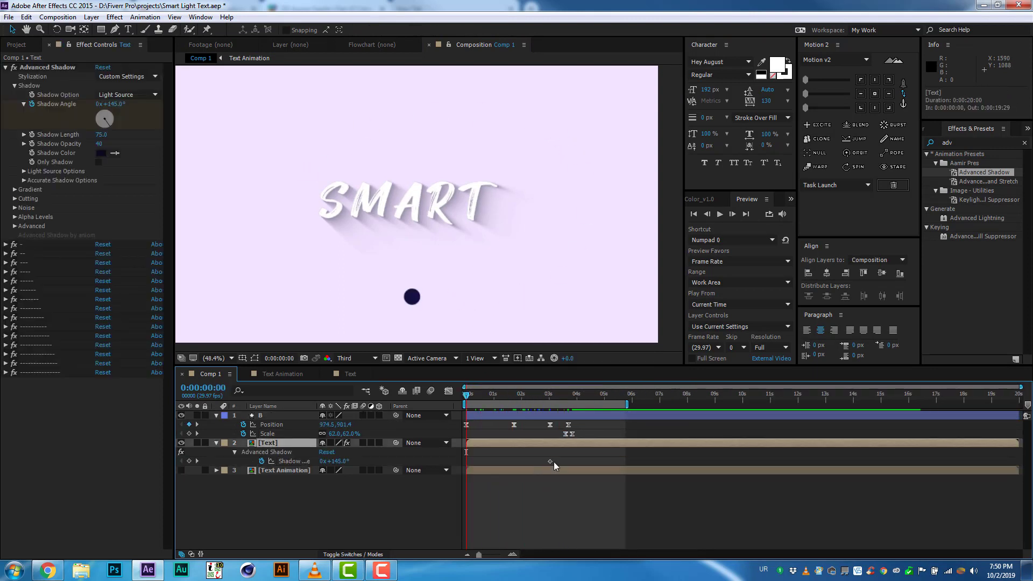
left_click(550, 461)
left_click_drag(336, 461, 352, 463)
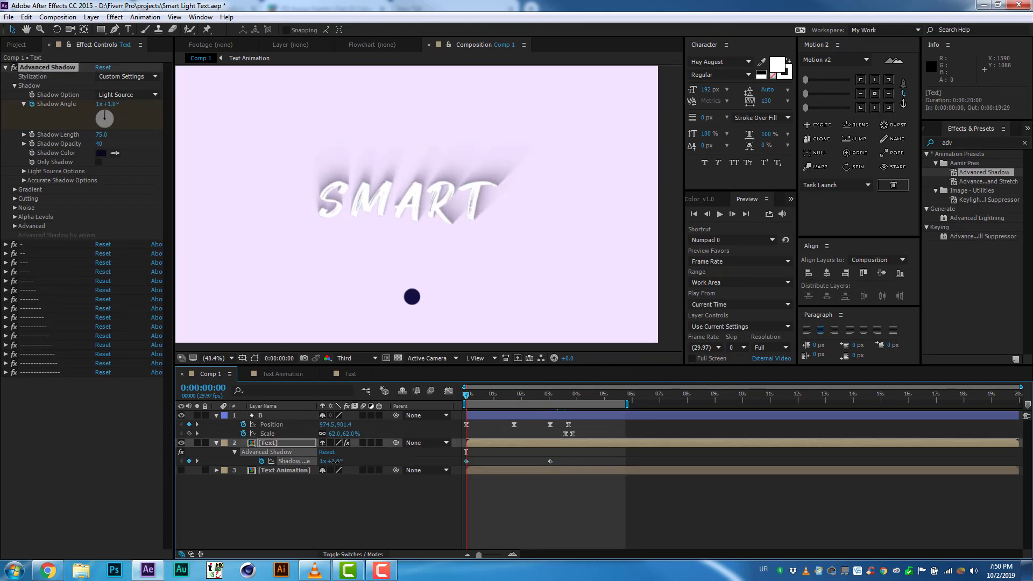
left_click(481, 397)
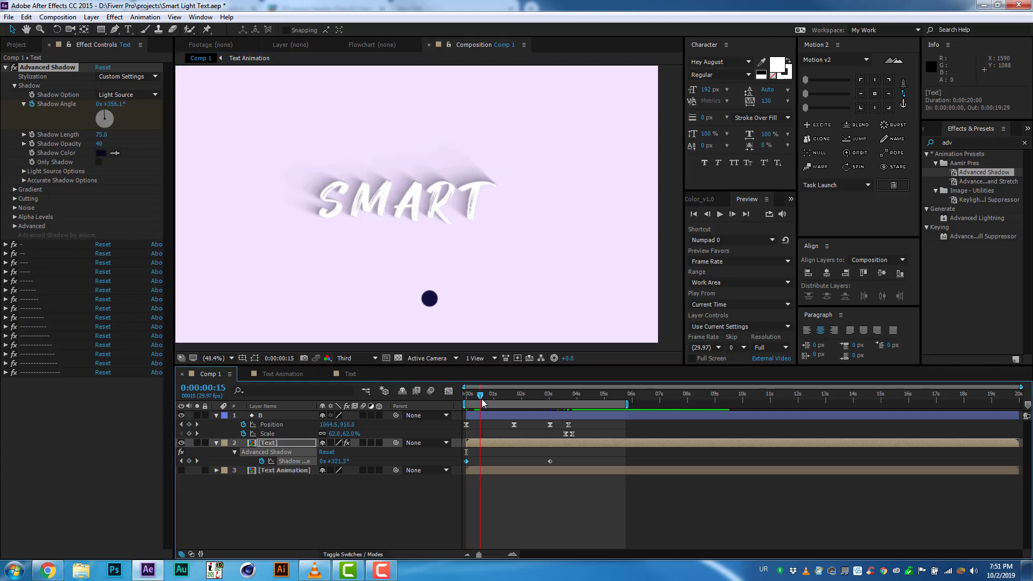
left_click_drag(338, 464, 337, 462)
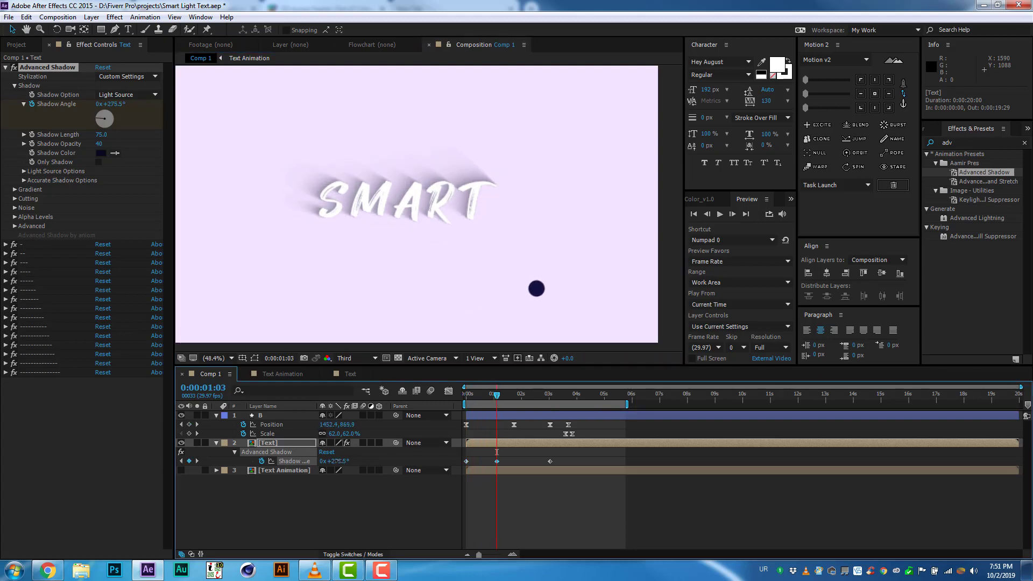
- Add a 0° Shadow Angle keyframe near two seconds, Easy Ease all angle keyframes, and preview
left_click_drag(496, 397, 567, 399)
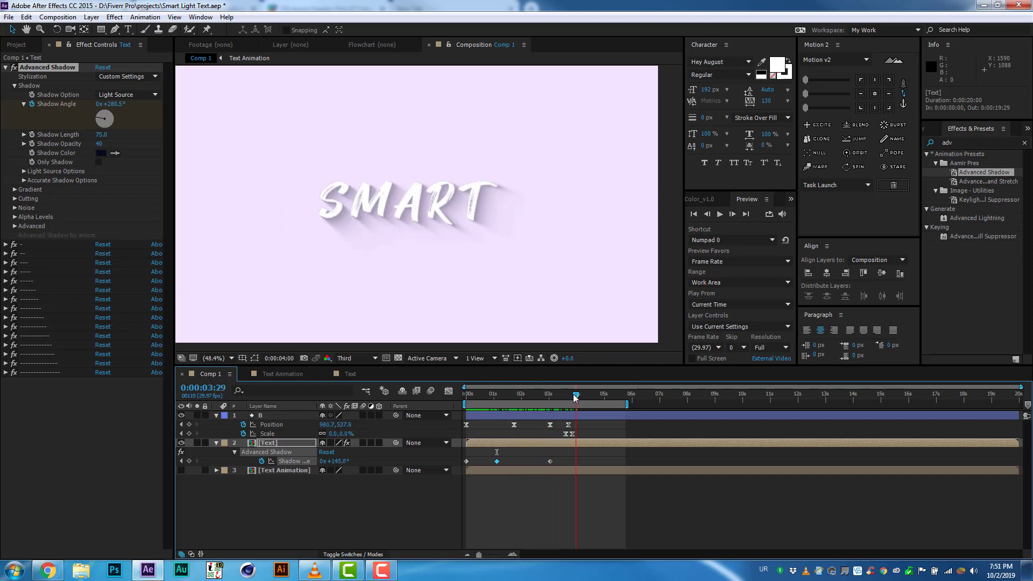
key("Return")
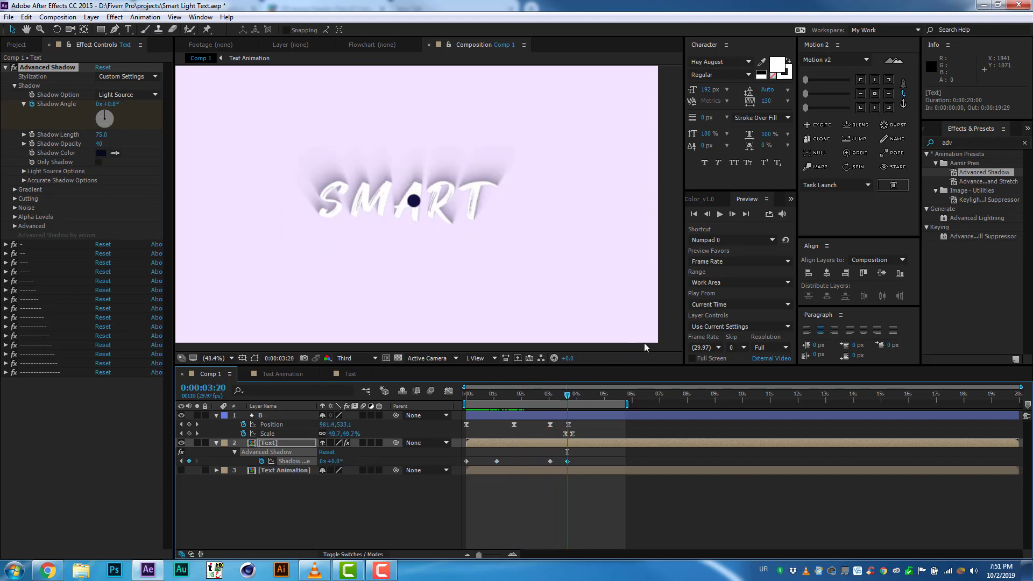
key("space")
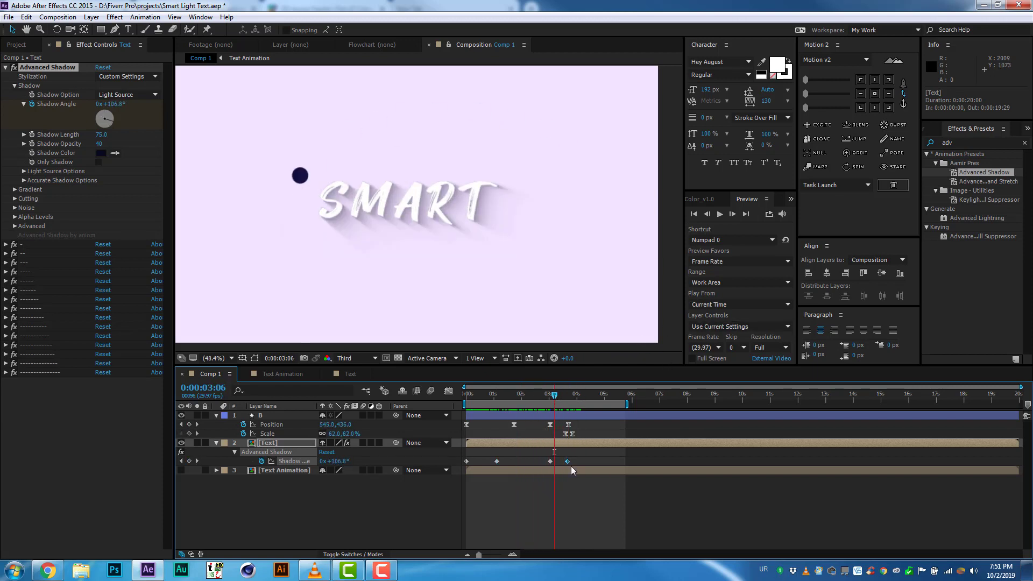
right_click(569, 463)
left_click(715, 473)
key("space")
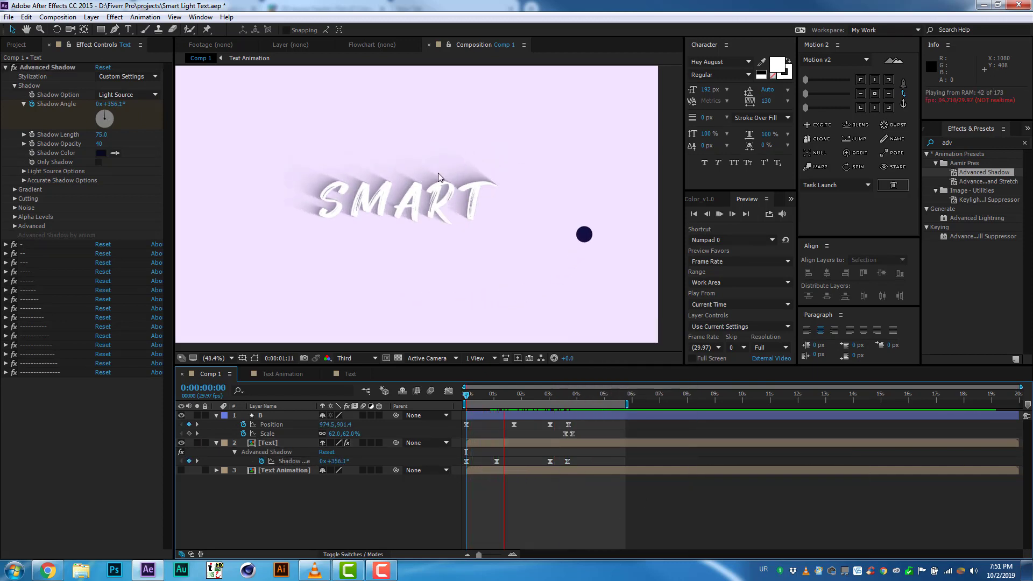
key("space")
- Delete the text's Advanced Shadow effect and apply Drop Shadow from the quick launcher
left_click(47, 67)
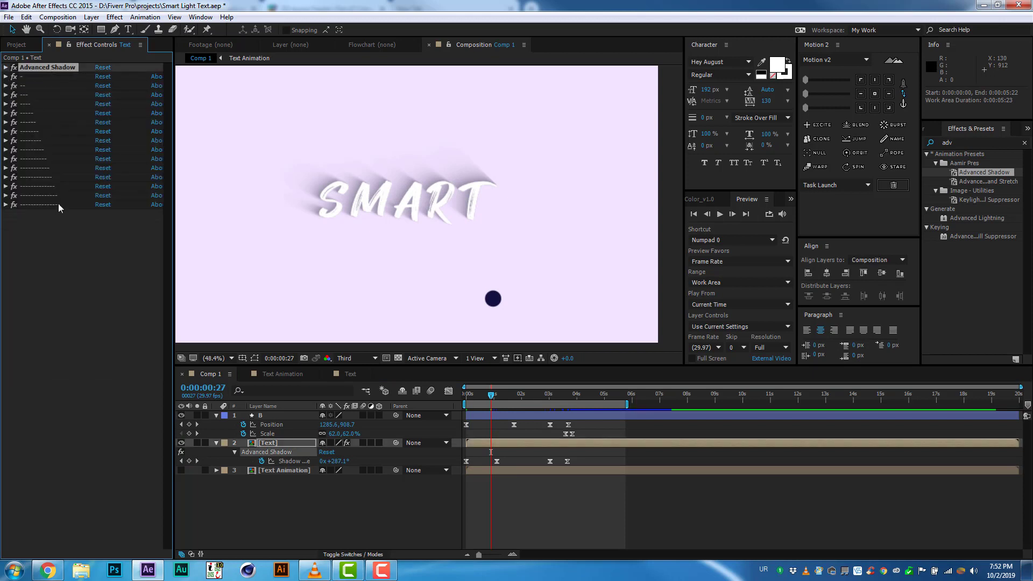
key("Delete")
key("ctrl+space")
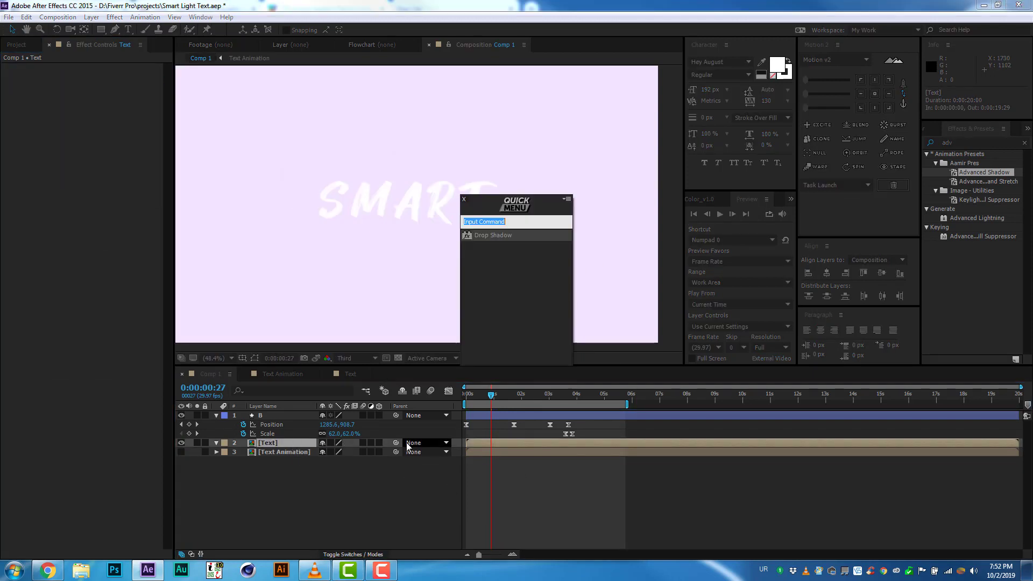
type("دریبا")
left_click(763, 569)
left_click(785, 528)
type("drop")
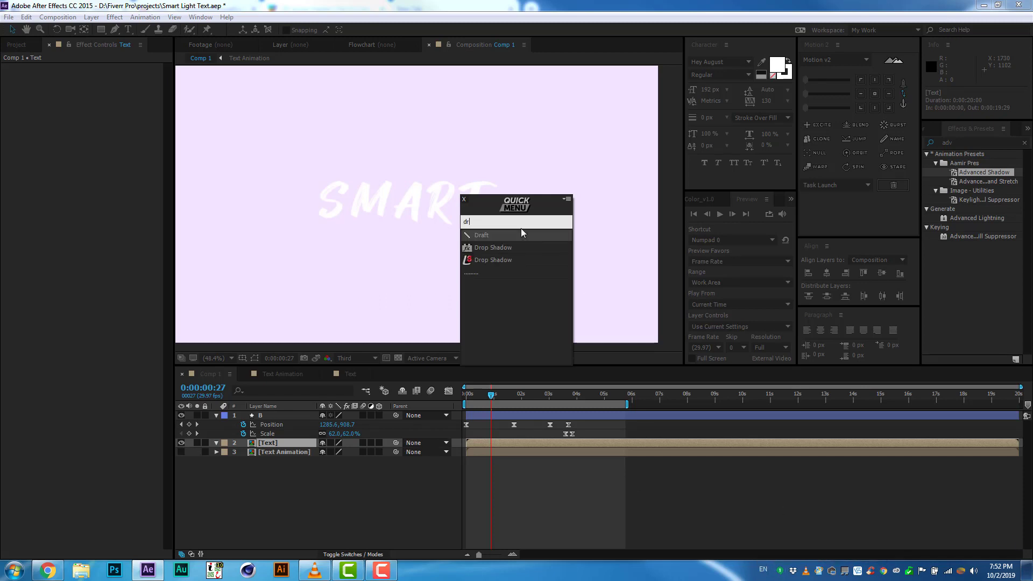
left_click(521, 228)
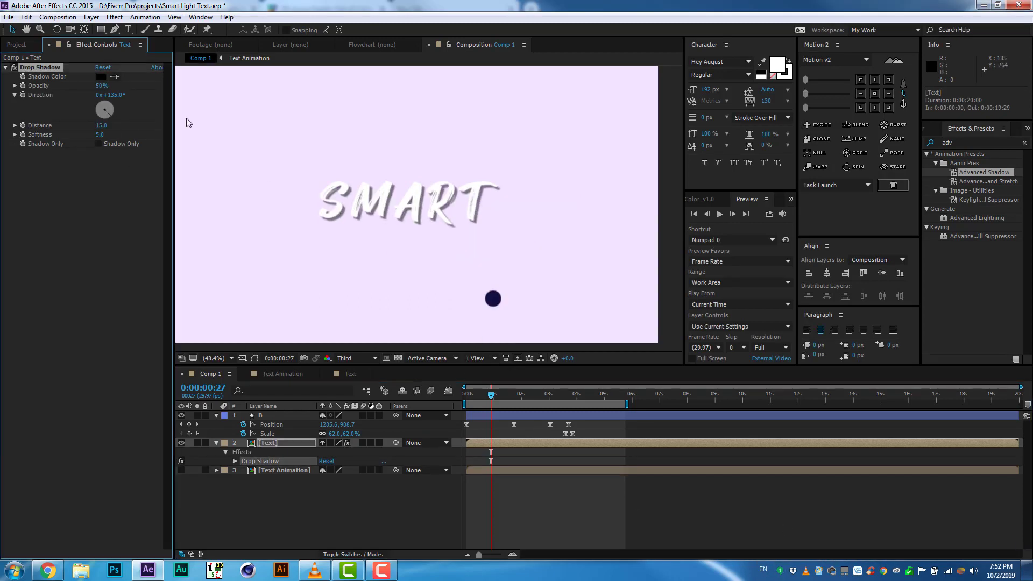
- Give the Drop Shadow softness 63, distance 24 and a rotated direction, then keyframe Direction
key("Return")
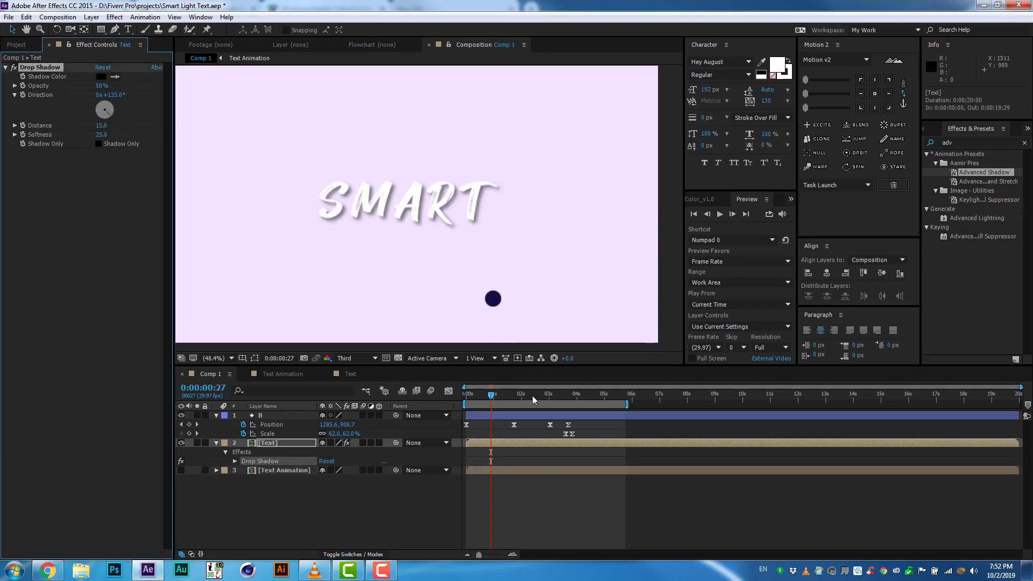
left_click_drag(118, 94, 59, 95)
mouse_move(101, 126)
left_mouse_down()
mouse_move(102, 135)
mouse_move(110, 96)
left_mouse_up()
left_click_drag(493, 397, 489, 398)
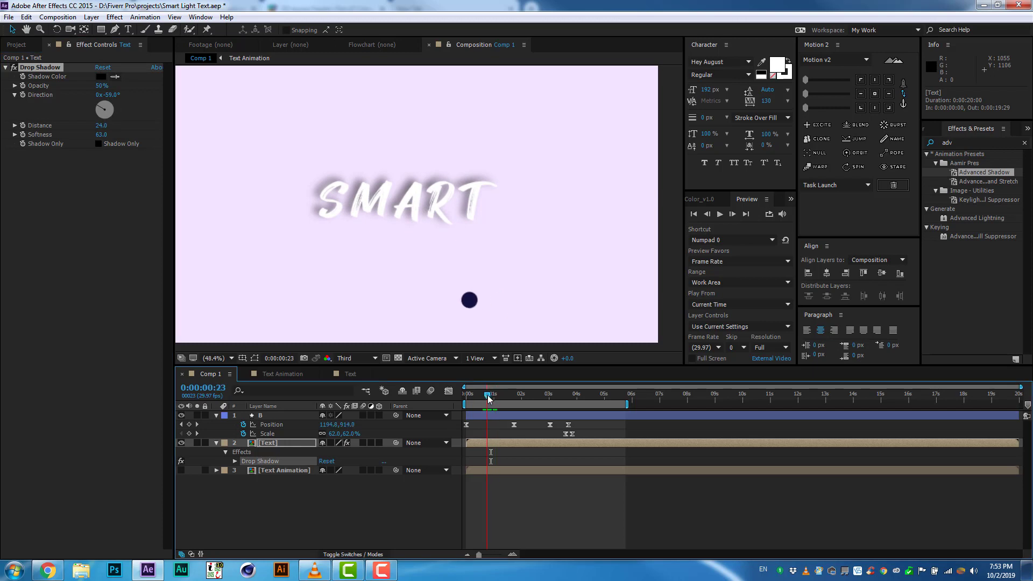
left_click(22, 95)
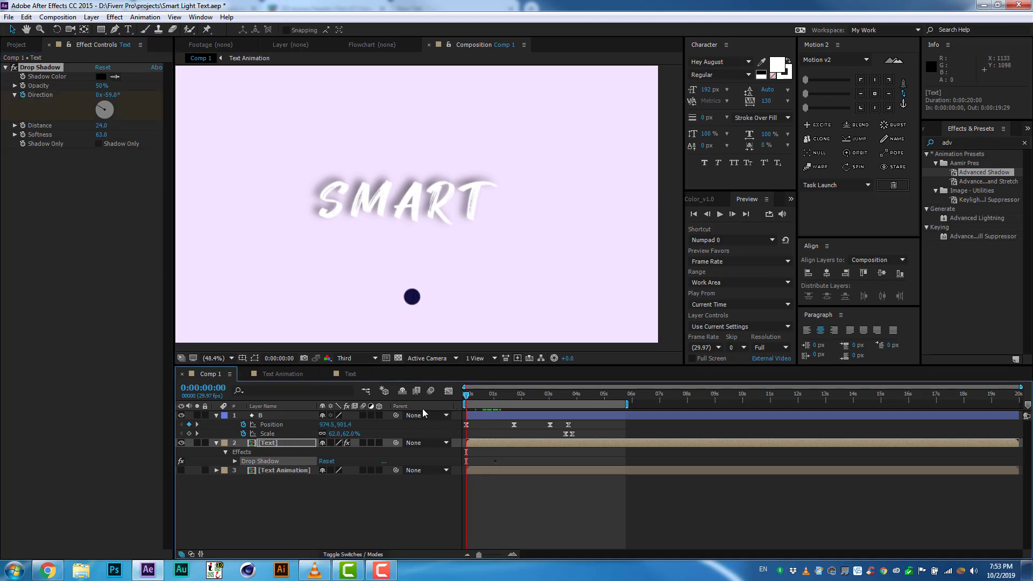
- Keyframe the shadow direction to follow the ball, then make the shadow vanish at the end
key("Home")
key("u")
left_click(260, 452)
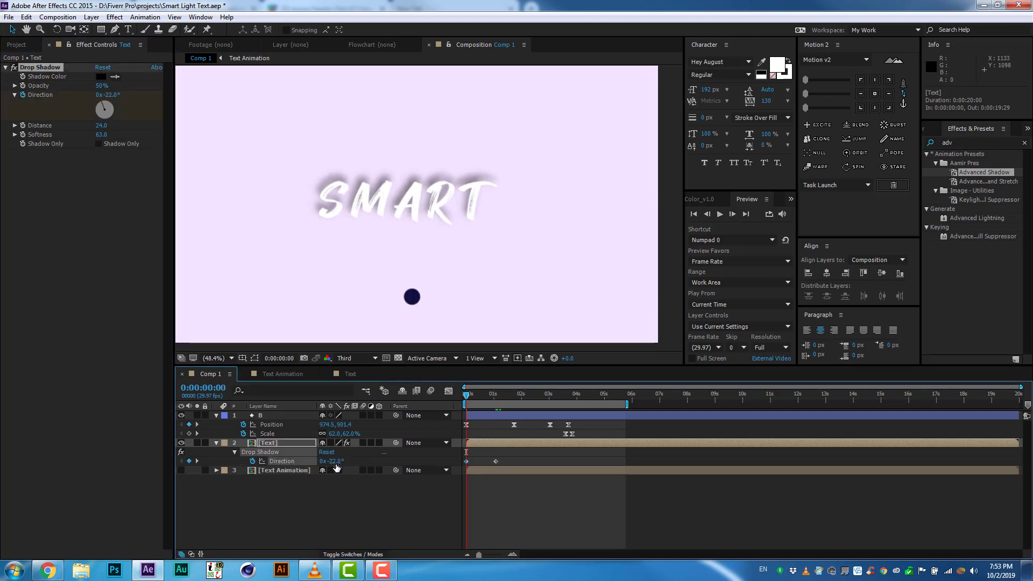
left_click_drag(329, 461, 320, 444)
key("space")
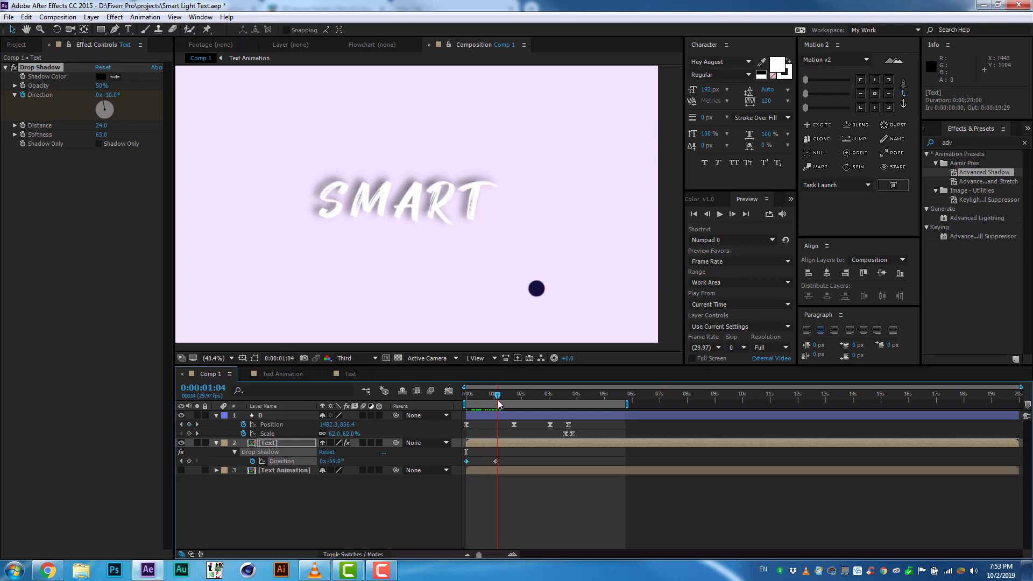
mouse_move(332, 461)
left_mouse_down()
mouse_move(309, 463)
mouse_move(353, 460)
left_mouse_up()
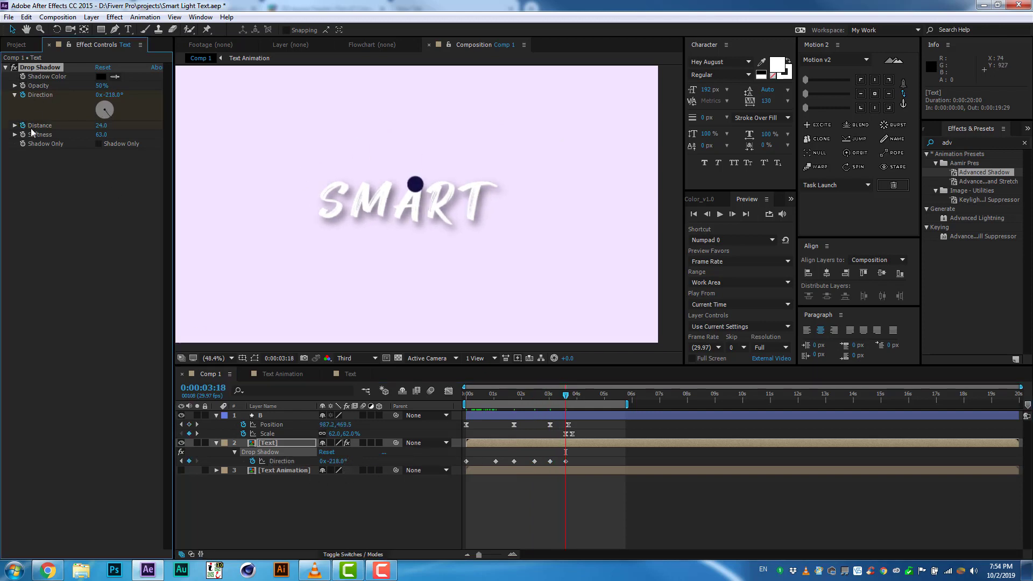
key("Page_Down")
key("Page_Down")
key("Page_Down")
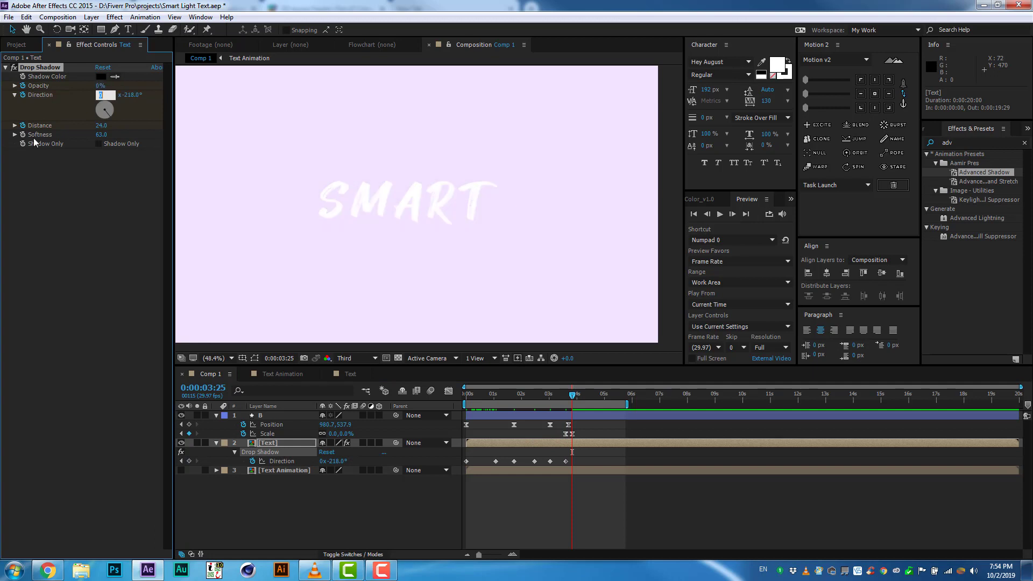
- Apply Easy Ease to all the Drop Shadow keyframes and preview the result
left_click_drag(575, 396, 480, 424)
key("u")
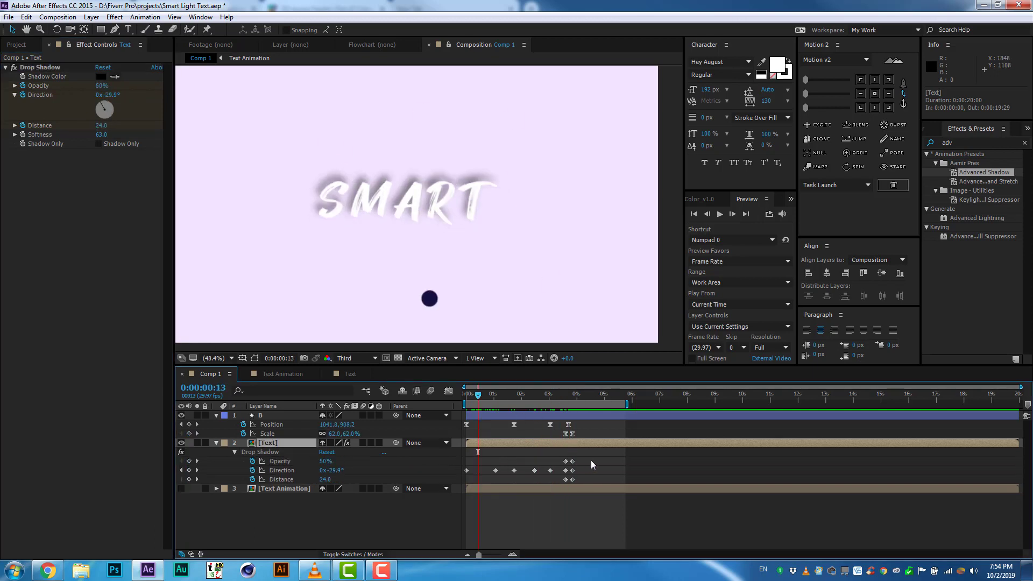
left_click_drag(590, 457, 559, 482)
right_click(572, 479)
mouse_move(618, 472)
left_click(732, 497)
key("space")
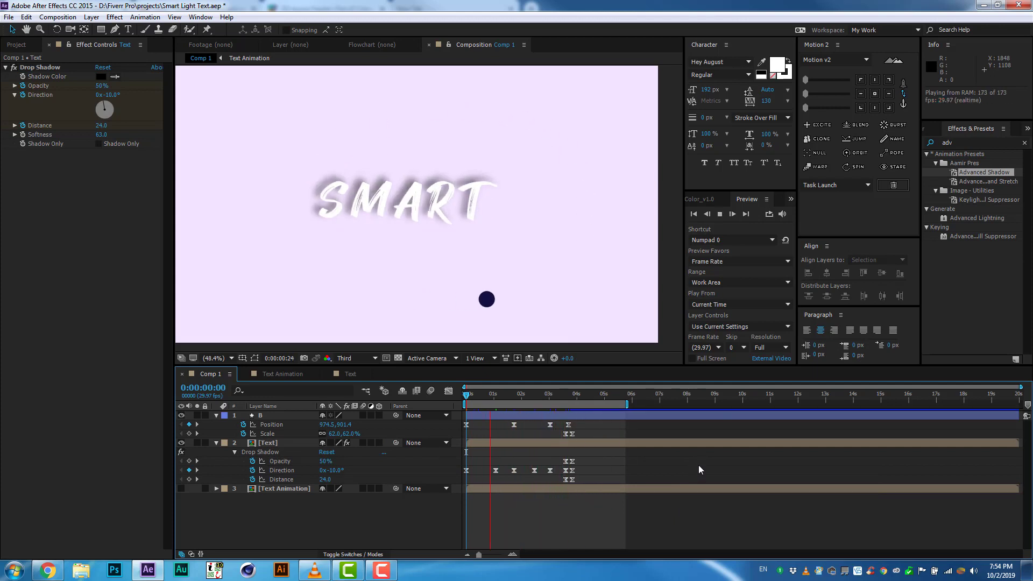
- Compress the shadow keyframes into about two seconds and trim the work area to about three seconds
left_click_drag(581, 418, 480, 496)
left_click_drag(569, 470, 524, 470)
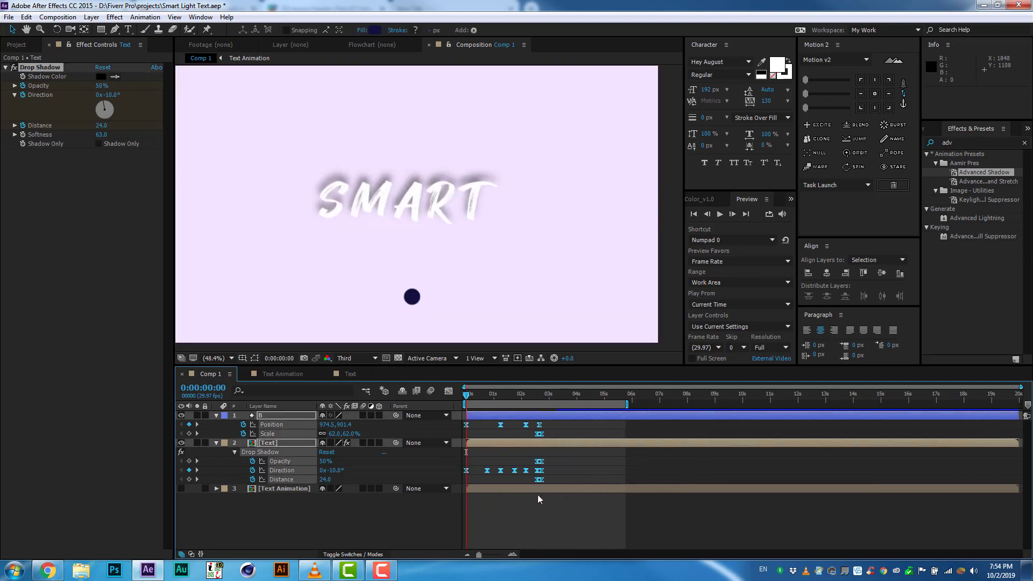
key("space")
left_click_drag(627, 404, 548, 404)
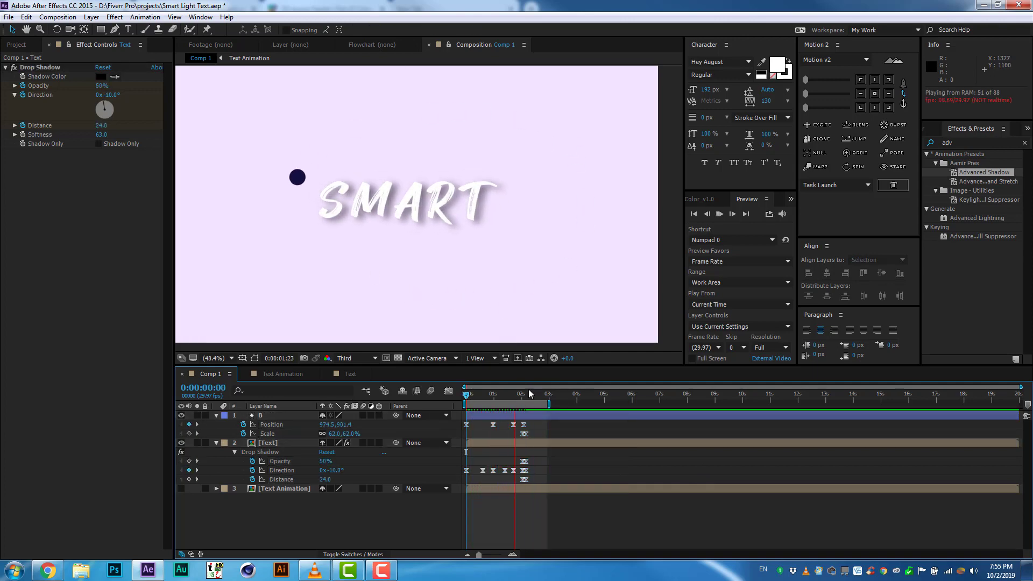
left_click(297, 178)
- Duplicate the Drop Shadow as Drop Shadow 2 and change its distance
key("ctrl+Down")
left_click(48, 67)
key("ctrl+d")
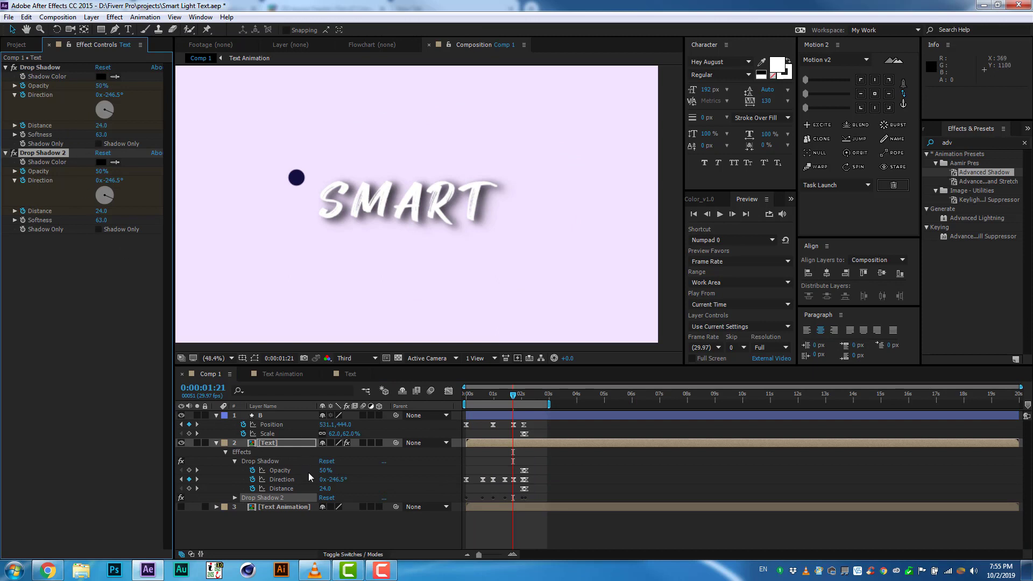
key("k")
key("semicolon")
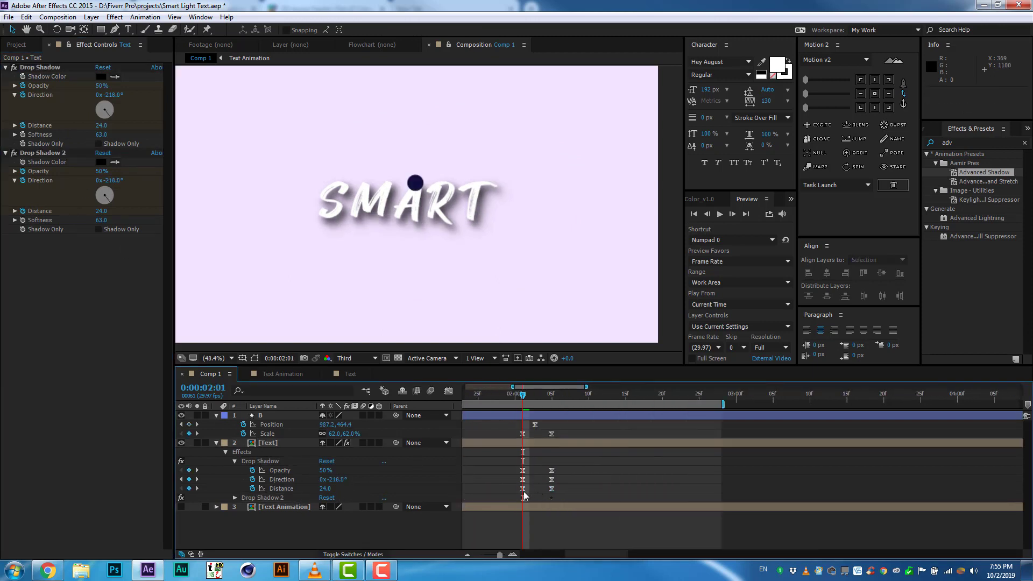
left_click(281, 488)
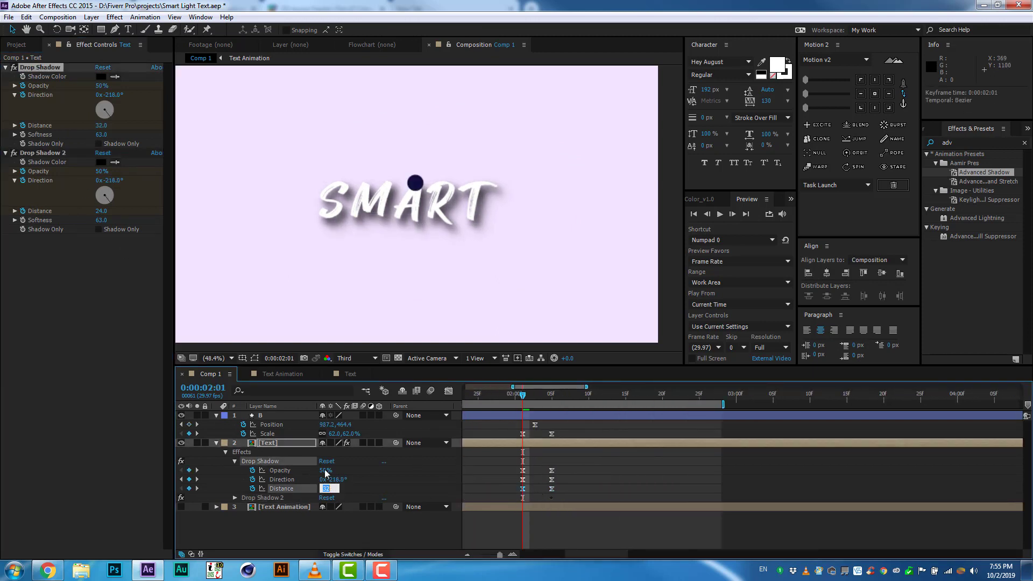
left_click(532, 393)
key("space")
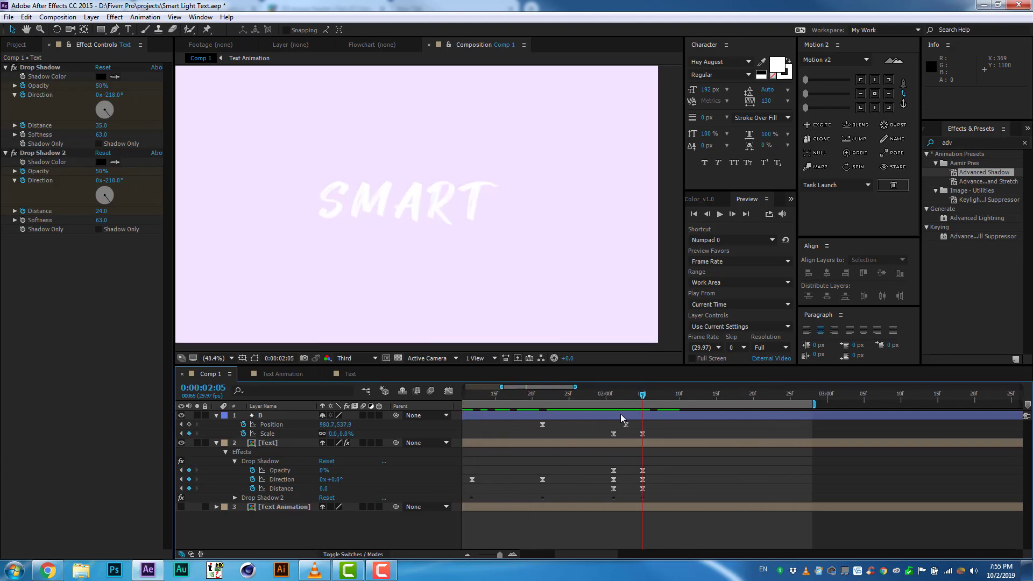
key("space")
key("semicolon")
key("u")
left_click(510, 394)
- Change the ball's fill colour to a light lavender
left_click(522, 414)
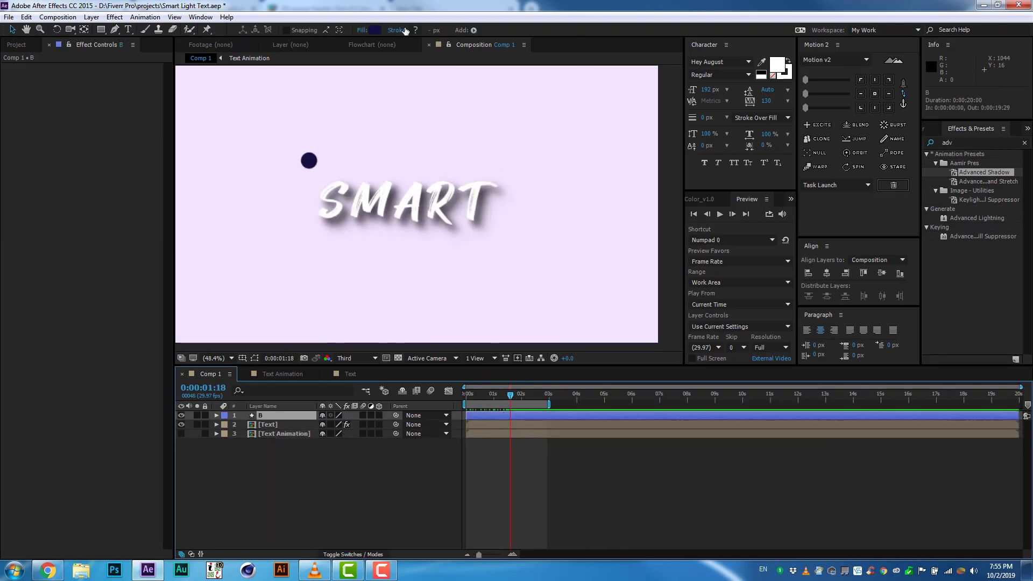
left_click(375, 29)
left_click_drag(63, 116, 51, 29)
key("Return")
- Place the Text Animation comp above [Text] in Comp 1, starting at about two seconds
key("Home")
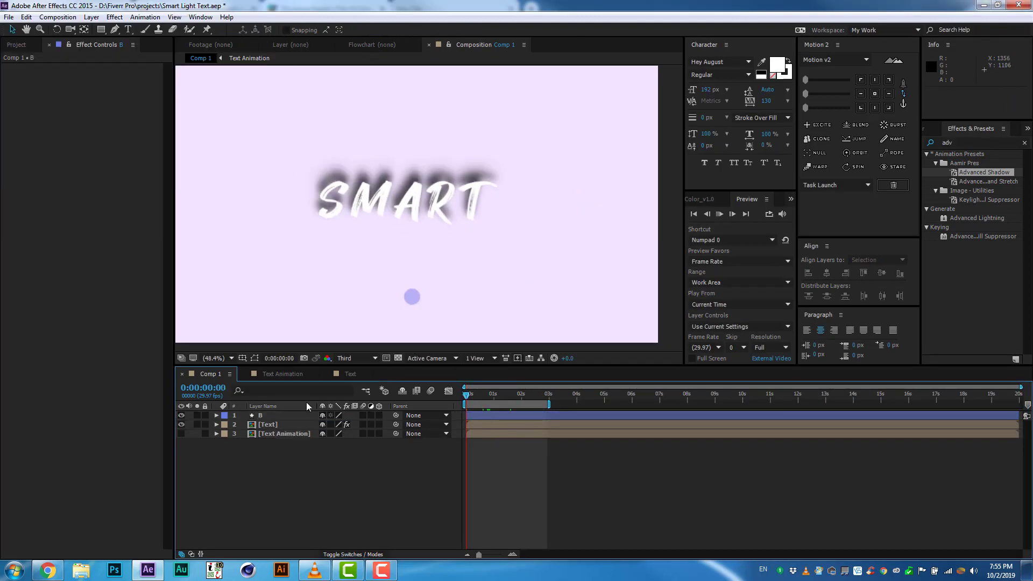
key("space")
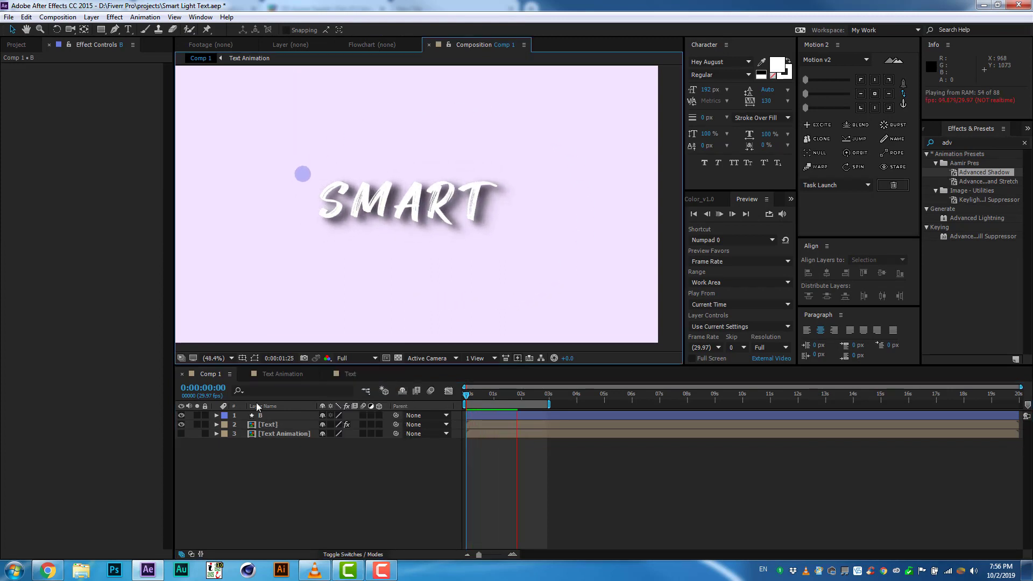
left_click(521, 394)
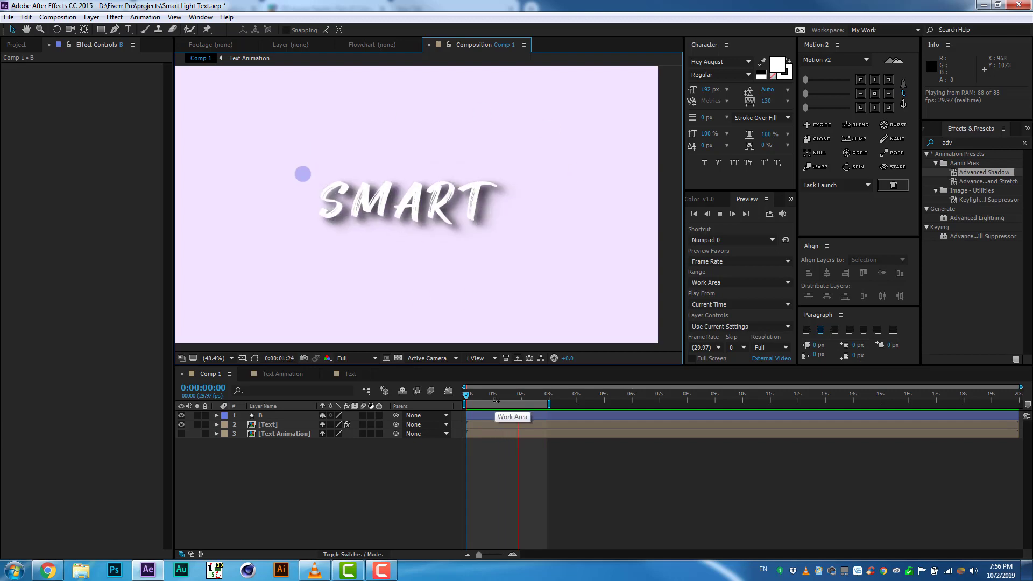
left_click_drag(520, 395, 522, 395)
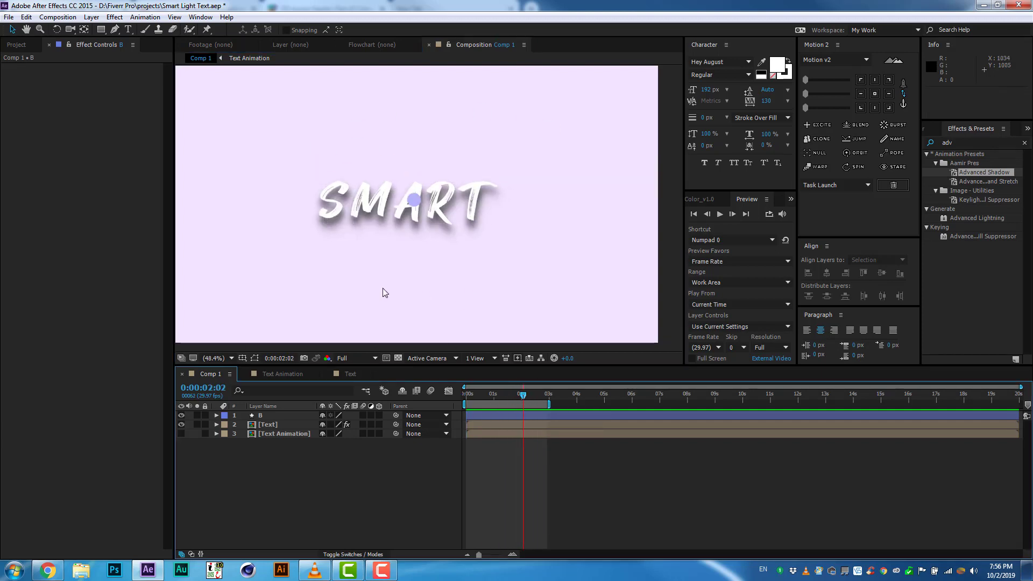
left_click(16, 45)
left_click(48, 163)
left_click_drag(279, 434, 274, 425)
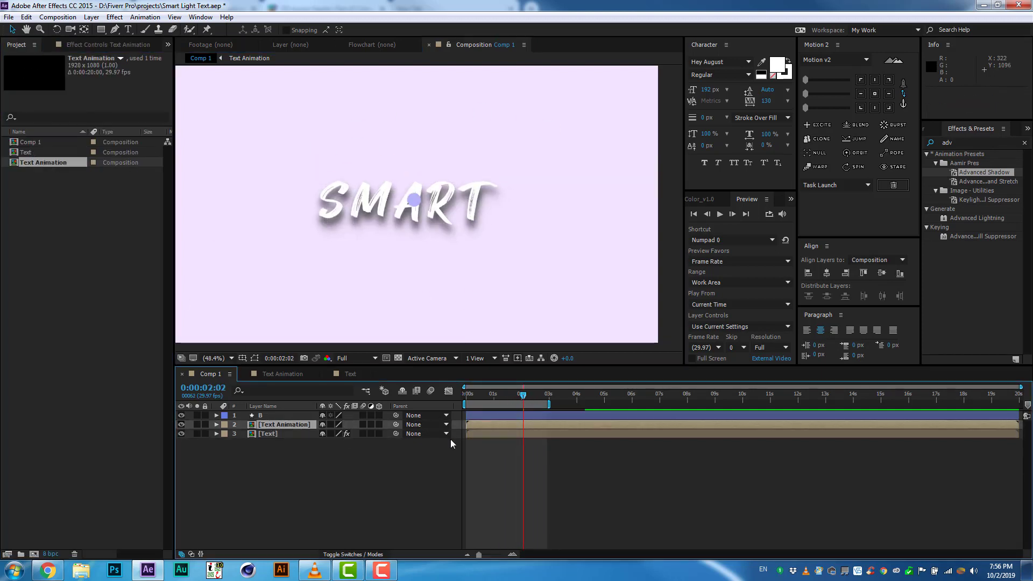
left_click_drag(486, 425, 541, 423)
- Apply a Fill effect coloured #130f40 to Text Animation, then open the precomp
key("ctrl+space")
type("fill")
key("Return")
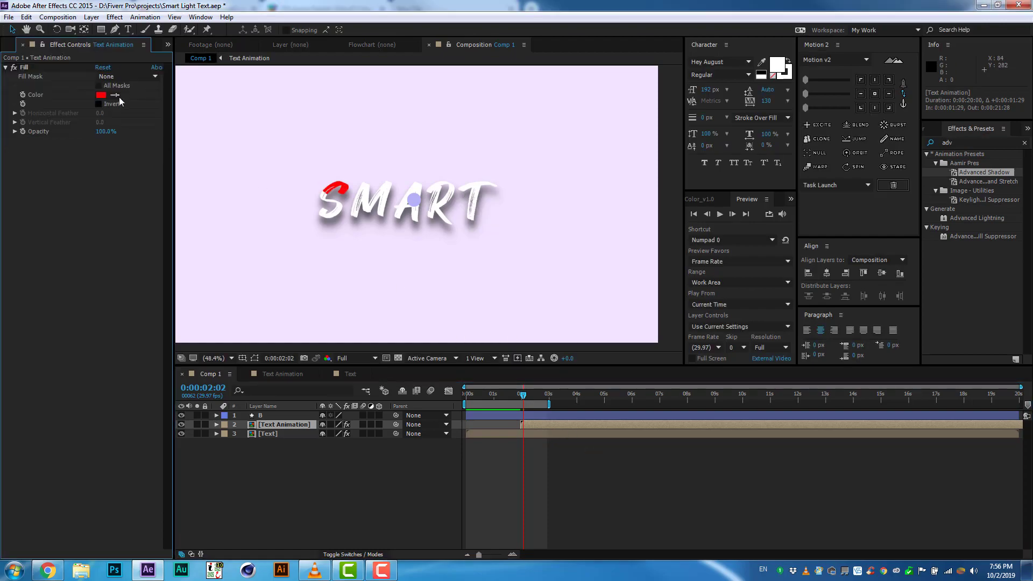
left_click(101, 94)
left_click(48, 570)
left_click(622, 468)
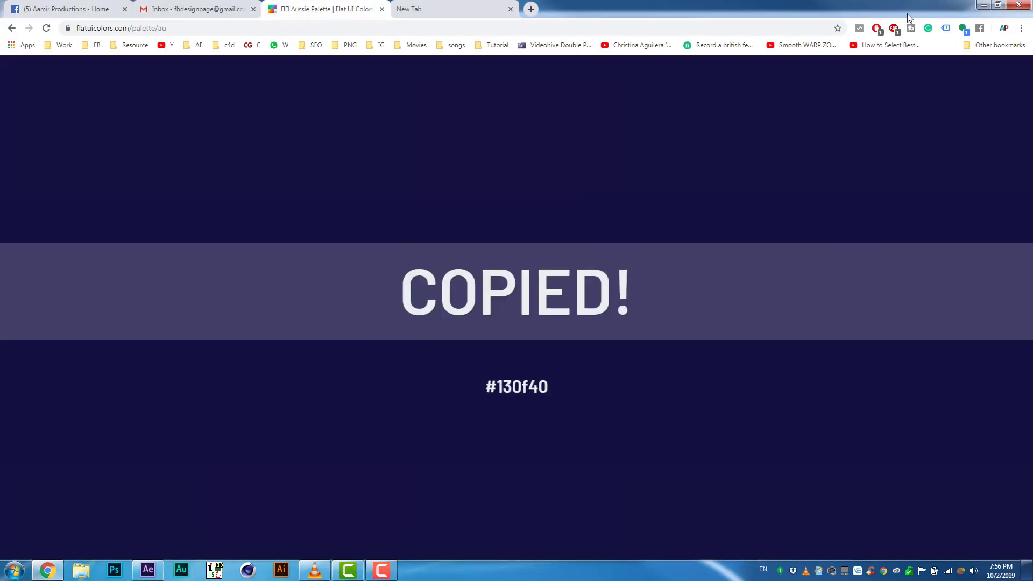
left_click(983, 5)
key("Return")
double_click(294, 427)
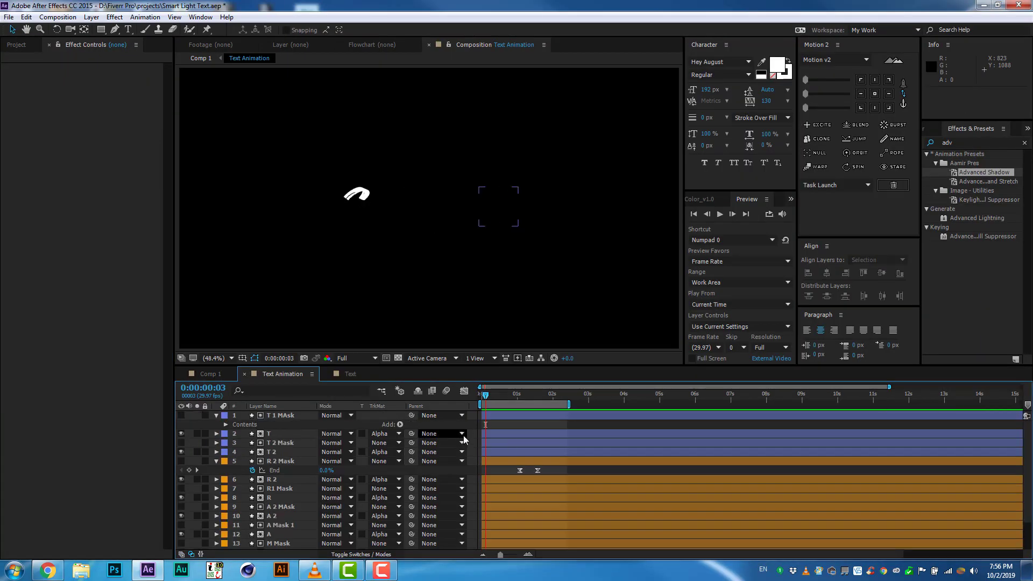
- Select the six letter mask layers and reveal their End keyframes
key("u")
left_click_drag(464, 365, 463, 286)
left_click(280, 464)
left_click(279, 446, "ctrl")
left_click(280, 427, "ctrl")
left_click(280, 408, "ctrl")
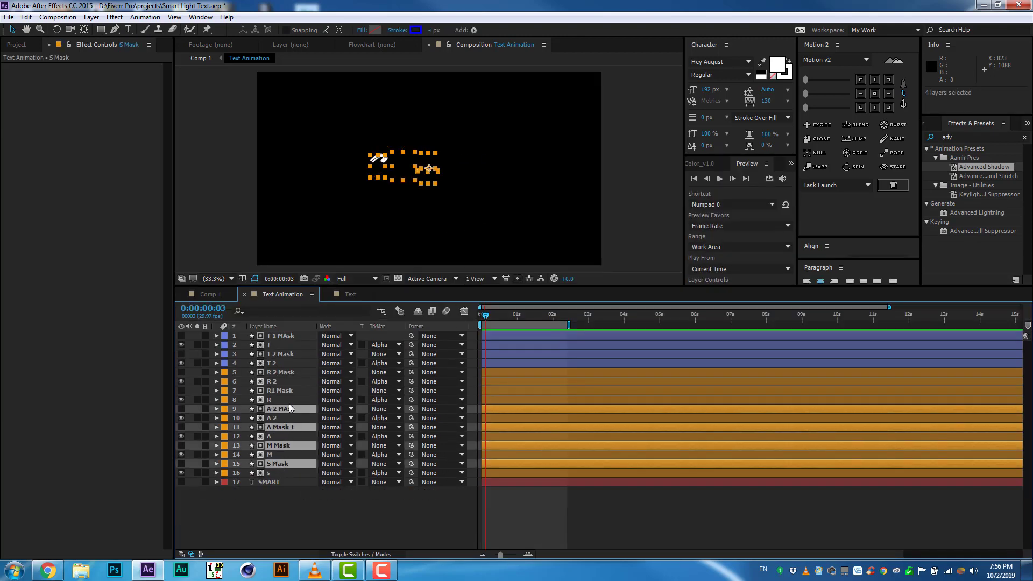
left_click(280, 390, "ctrl")
left_click(280, 372, "ctrl")
key("u")
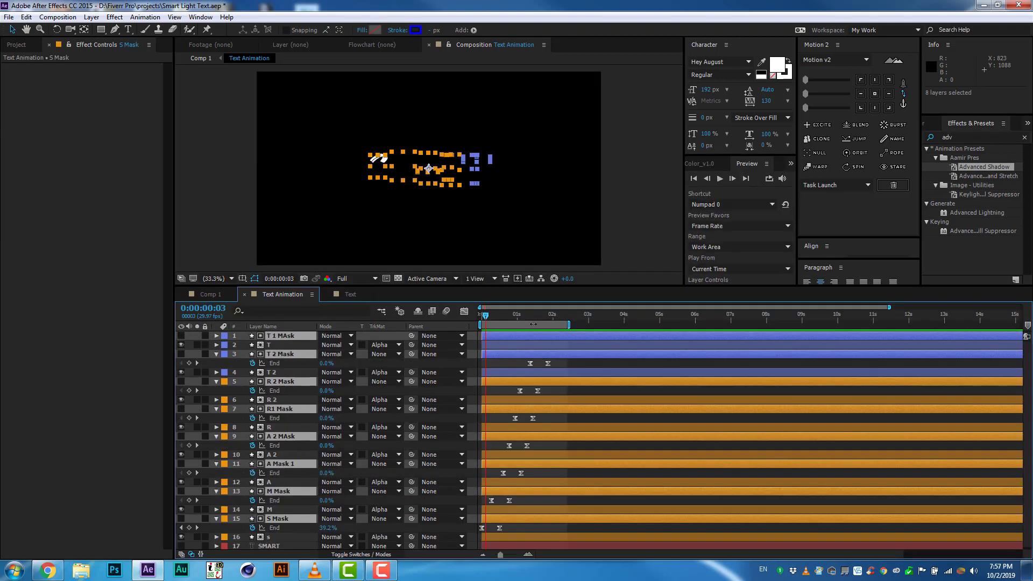
- Shift the A and M mask End keyframes later, aligning A Mask 1 with M Mask near 0:00:03:22
left_click(540, 317)
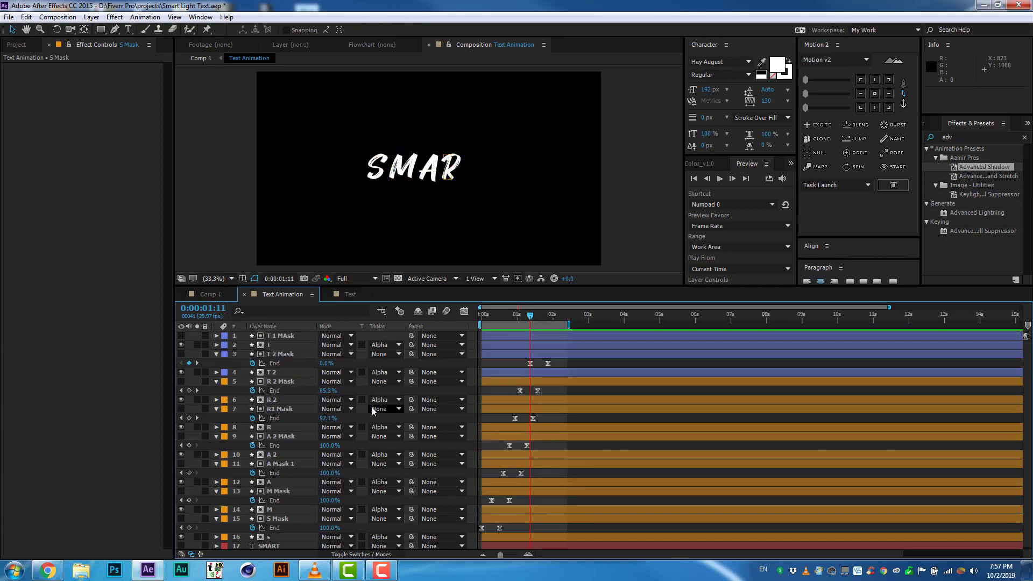
left_click(276, 454)
left_click(274, 473)
left_click(274, 500, "ctrl")
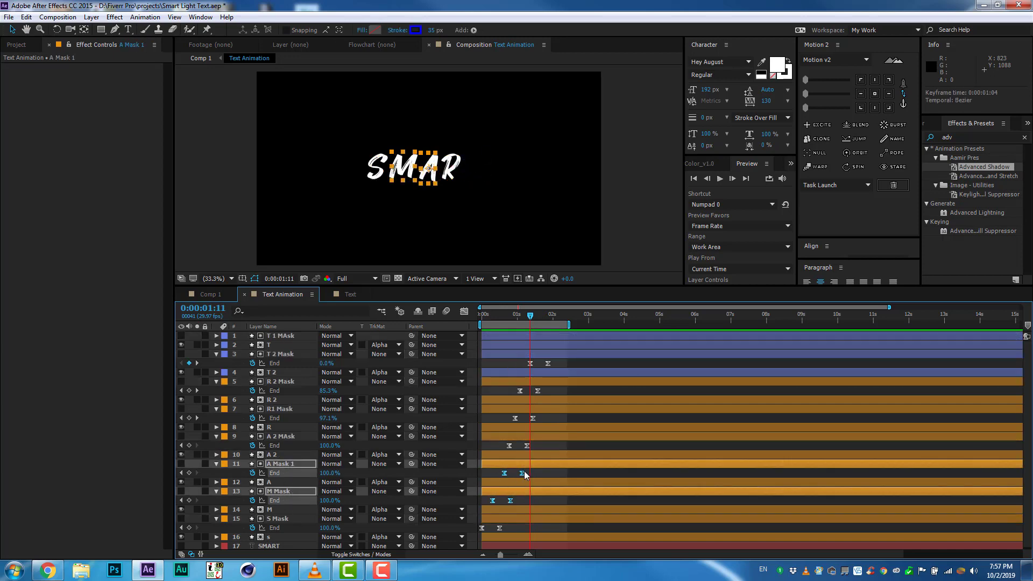
left_click_drag(522, 475, 634, 478)
left_click(615, 314)
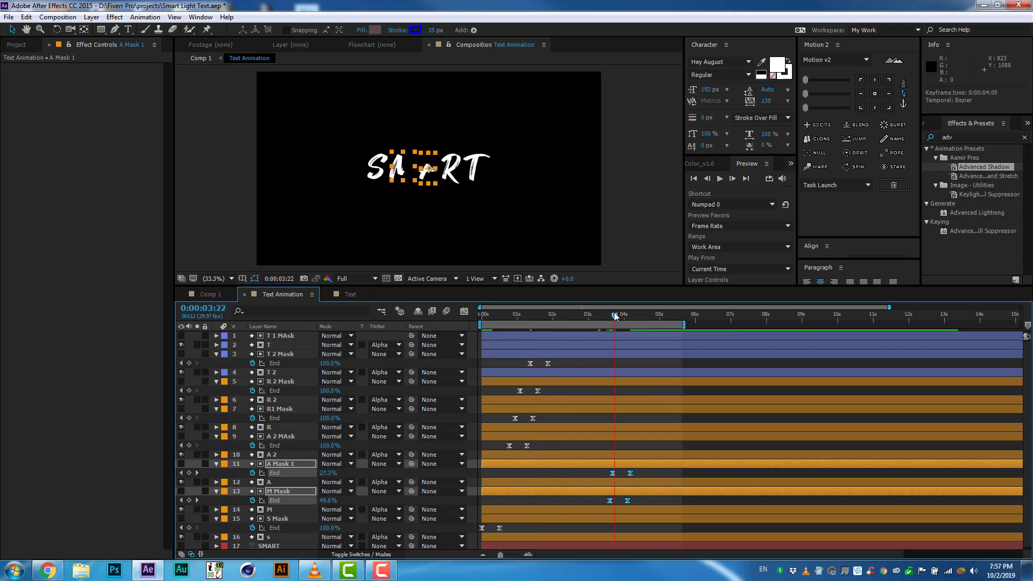
left_click(608, 490, "ctrl")
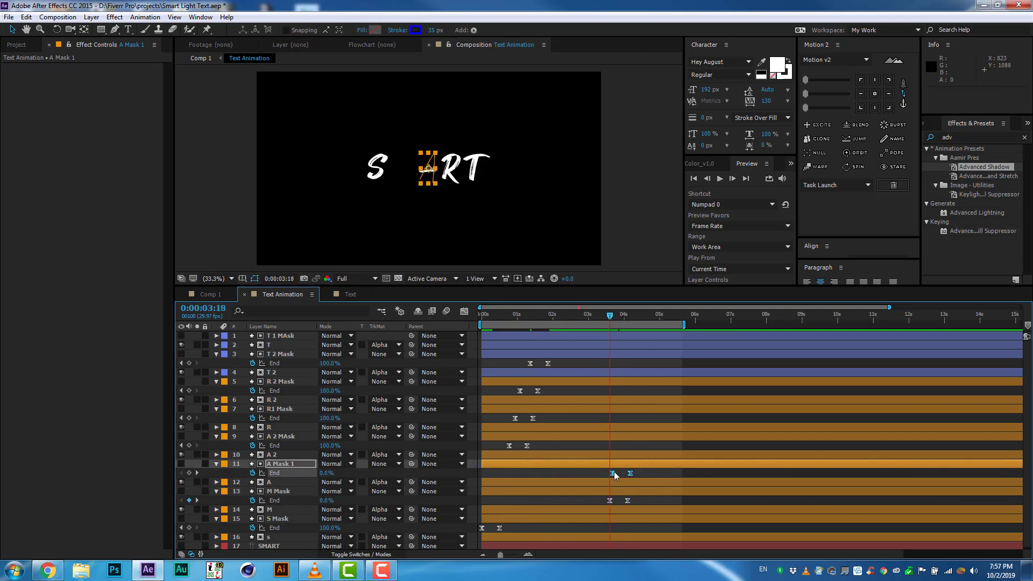
left_click_drag(614, 475, 611, 473)
left_click(643, 476)
left_click(619, 316)
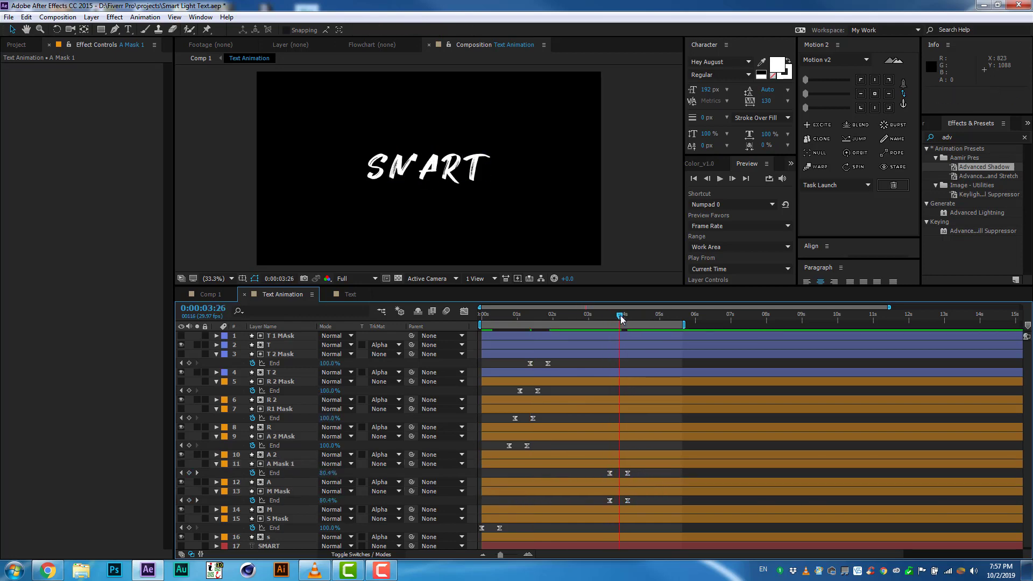
- Move the R1 and A 2 mask keyframes to about 3.9 s and nudge M Mask later
left_click(281, 448)
mouse_move(542, 414)
left_mouse_down()
mouse_move(505, 447)
mouse_move(621, 447)
left_mouse_up()
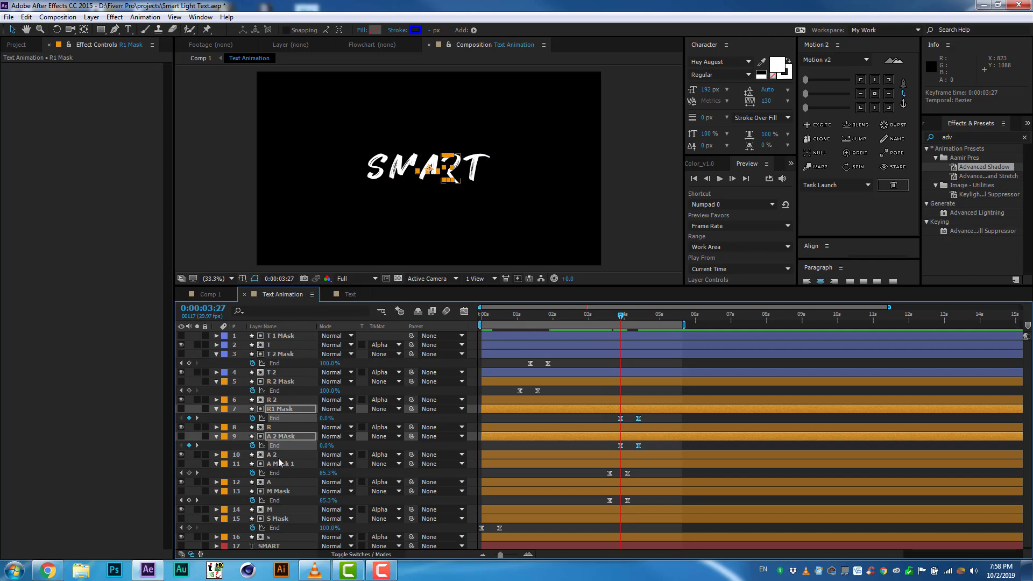
left_click(287, 500)
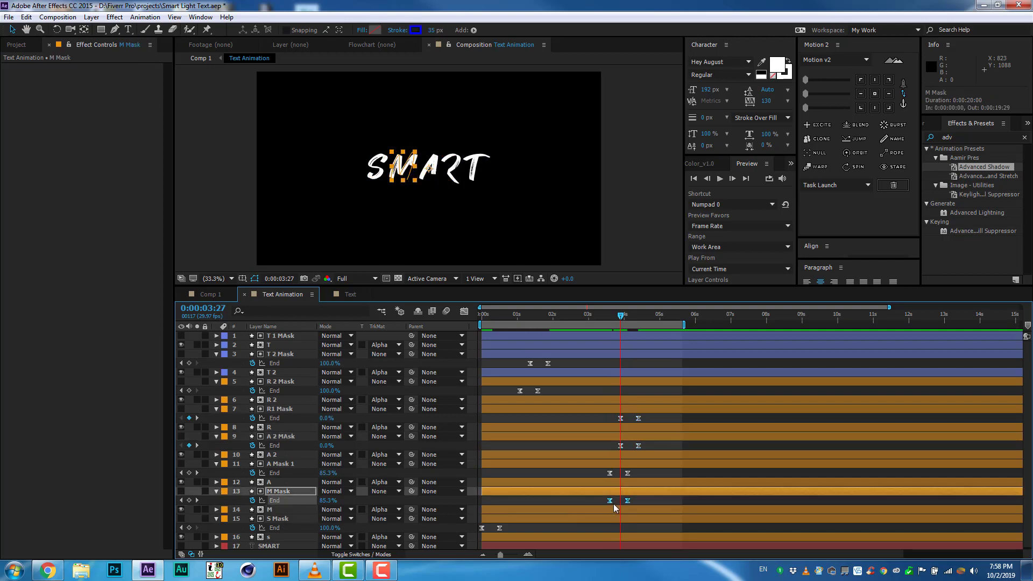
left_click_drag(609, 501, 620, 501)
left_click_drag(617, 329, 627, 329)
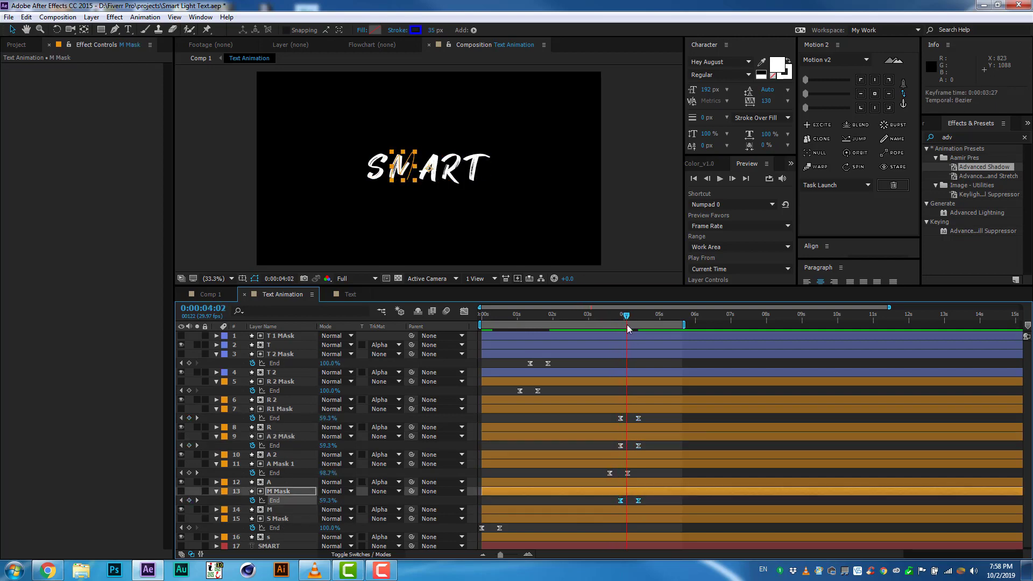
left_click(551, 371)
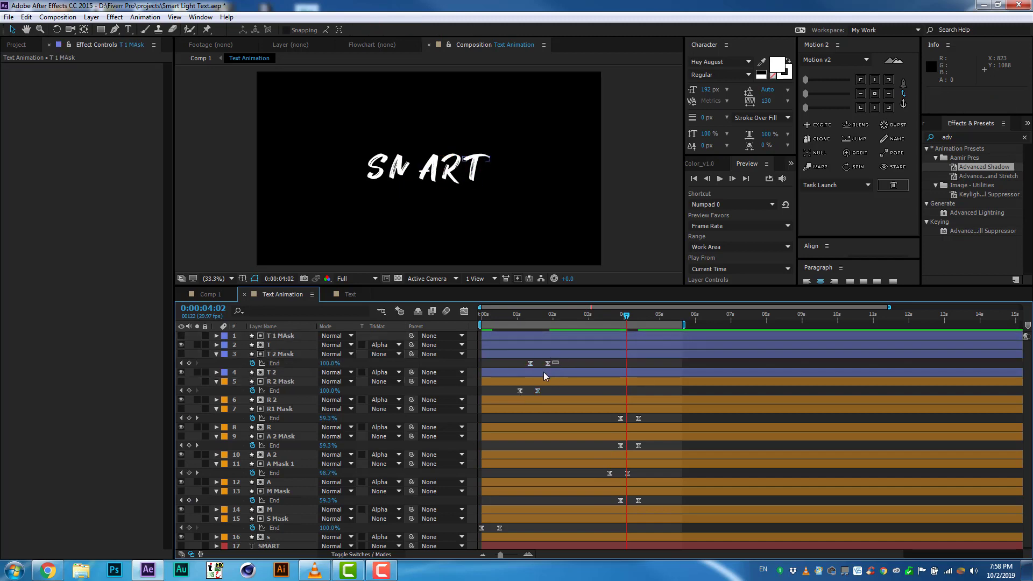
- Restagger the T, T 2 and S mask End keyframes to around four seconds
key("ctrl+Down")
key("u")
left_click_drag(557, 351, 534, 387)
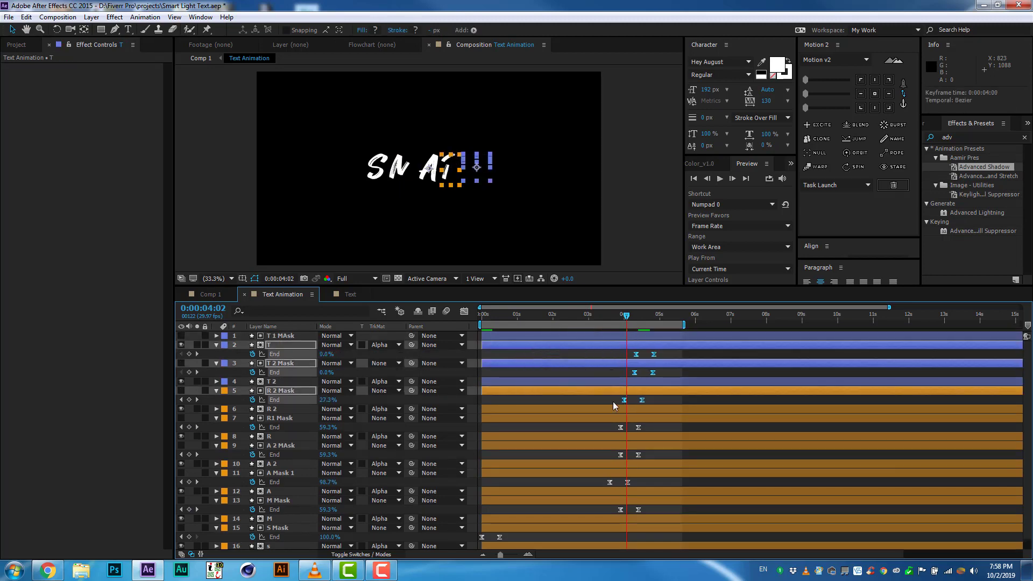
left_click(614, 405)
left_click(618, 321)
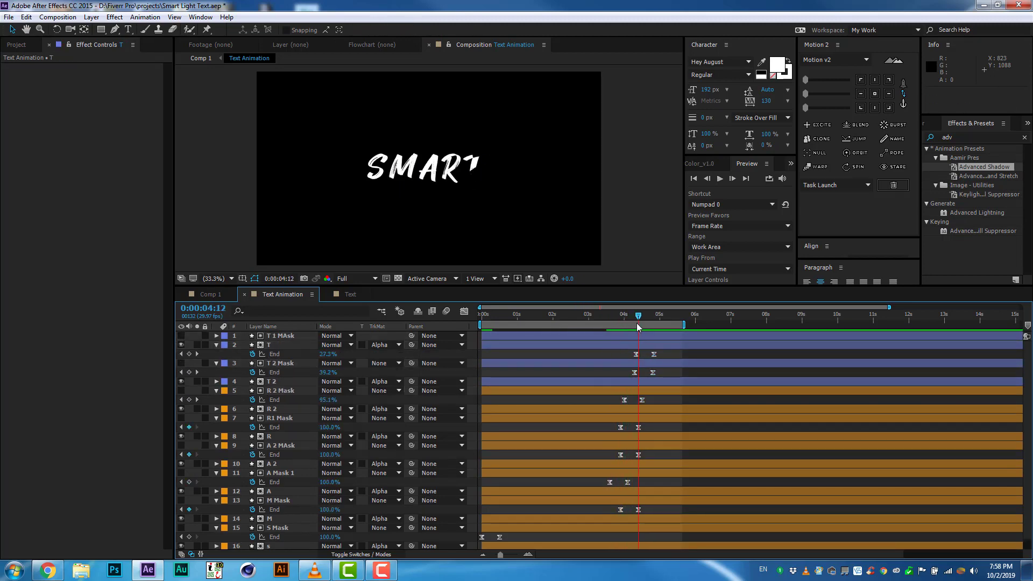
left_click(275, 527)
key("ctrl+v")
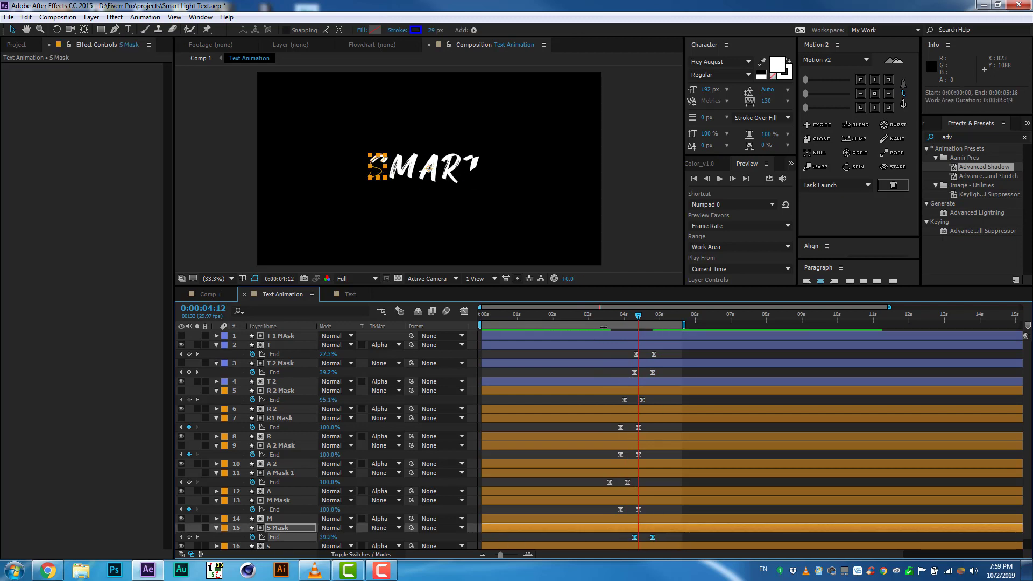
left_click(606, 319)
- Back in Comp 1, trim and slide the Text Animation layer to begin at 0:00:02:11
left_click(207, 294)
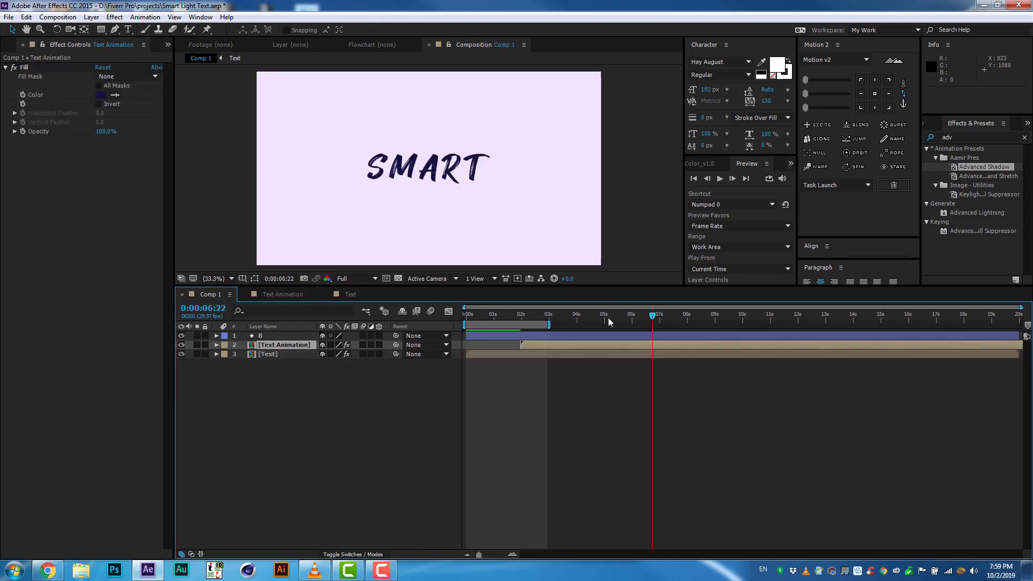
key("space")
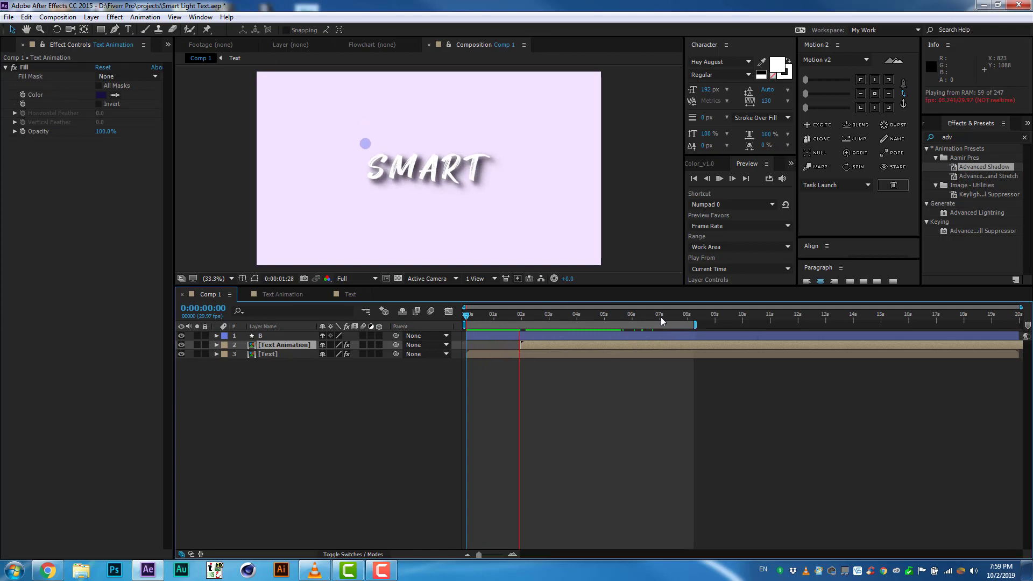
left_click(619, 317)
key("alt+bracketleft")
left_click_drag(617, 315, 531, 315)
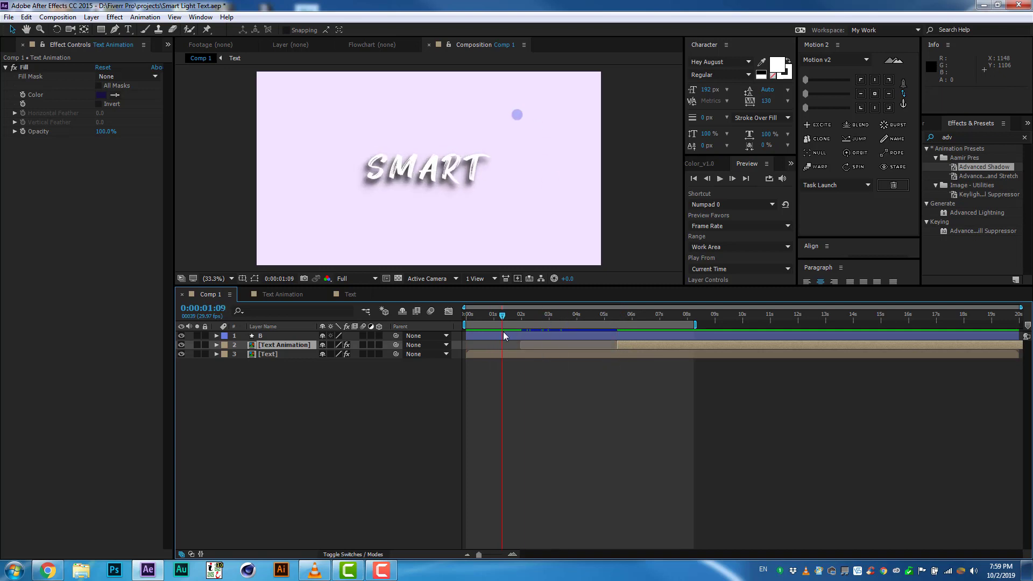
left_click_drag(604, 345, 532, 328)
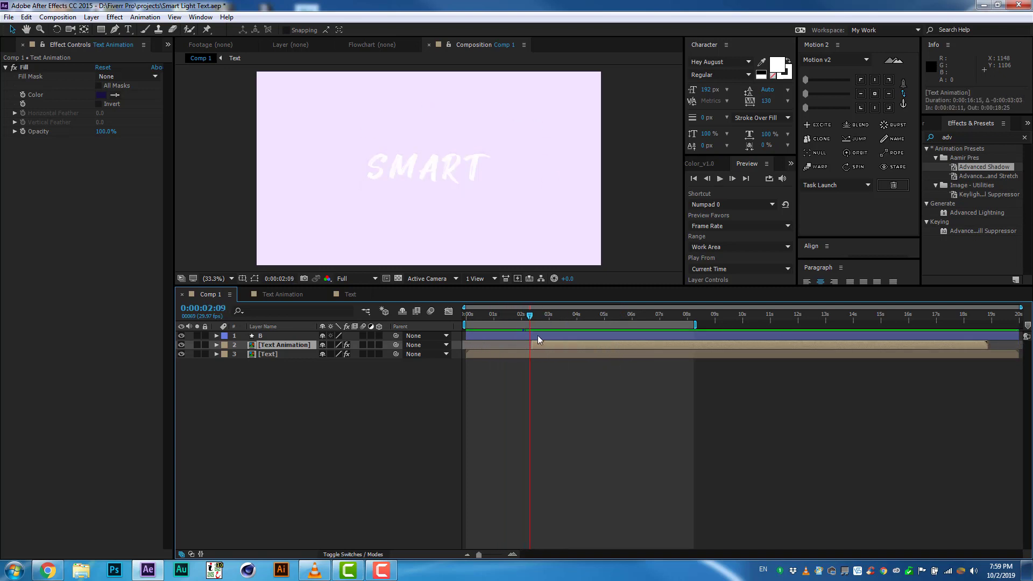
key("Page_Down")
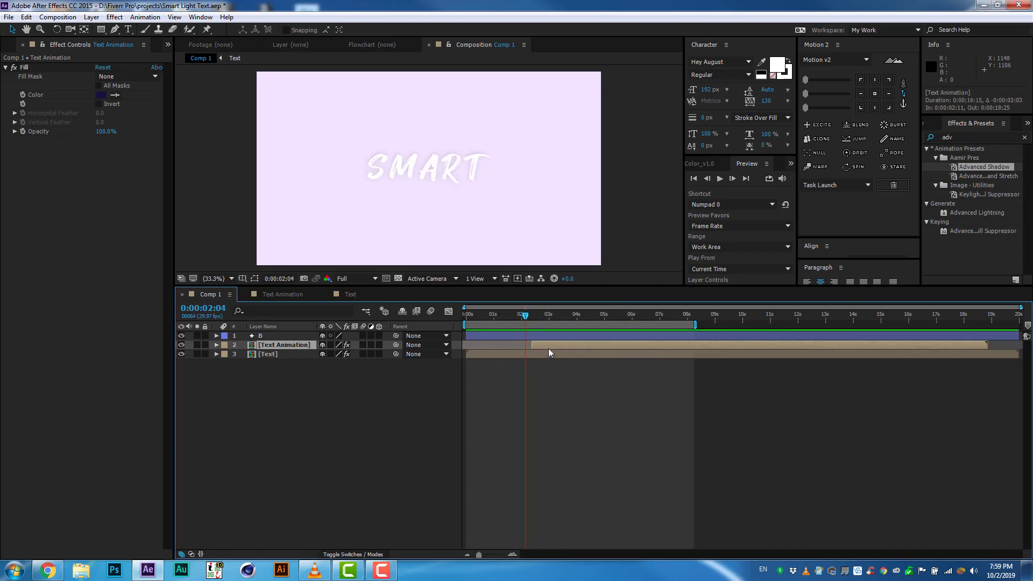
left_click_drag(525, 315, 631, 315)
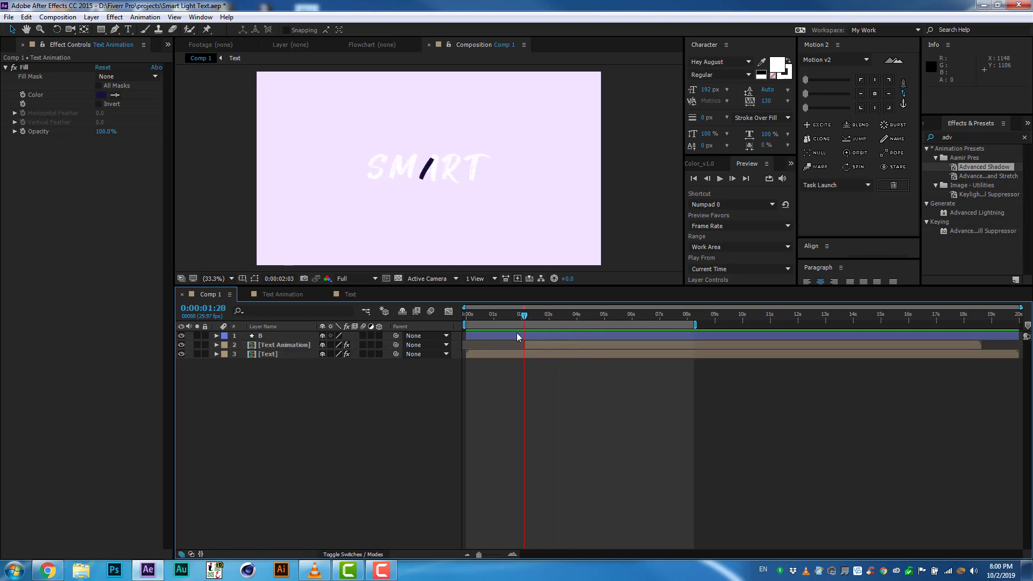
- Set the Text Animation Fill colour to the pasted Exodus Fruit hex and preview
left_click(284, 345)
left_click(100, 95)
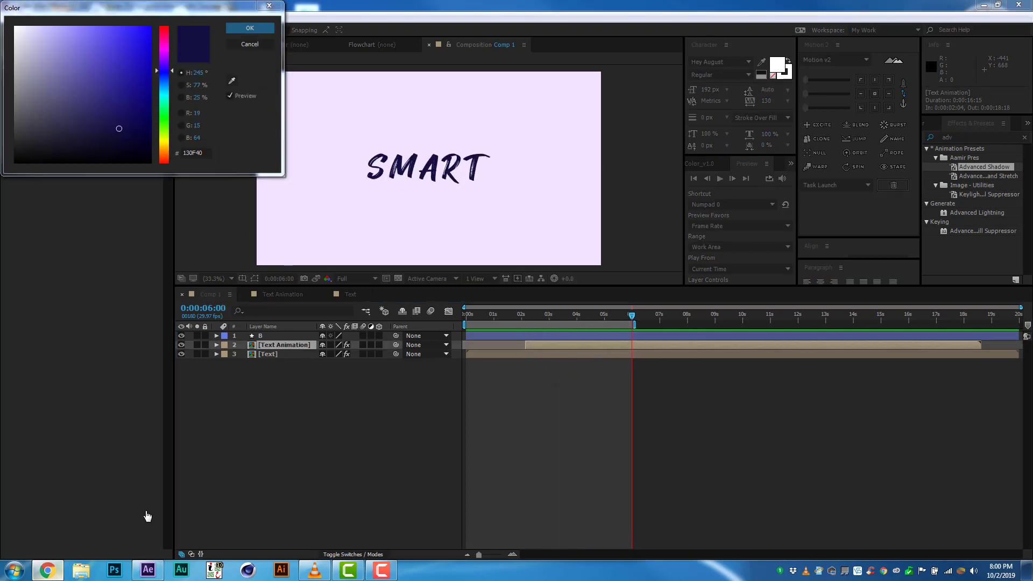
left_click(47, 570)
left_click(524, 375)
key("alt+Tab")
key("ctrl+v")
key("Return")
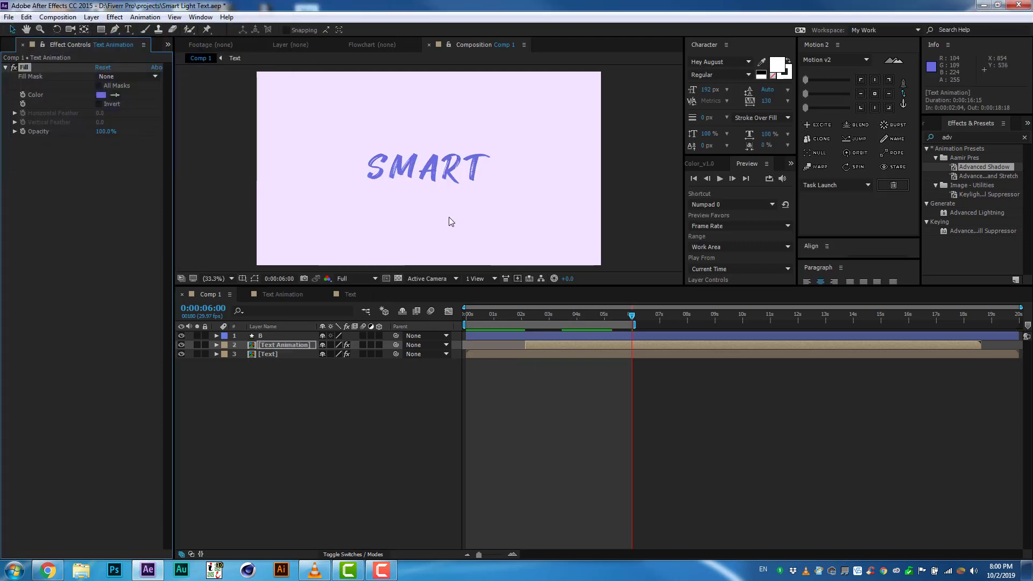
key("space")
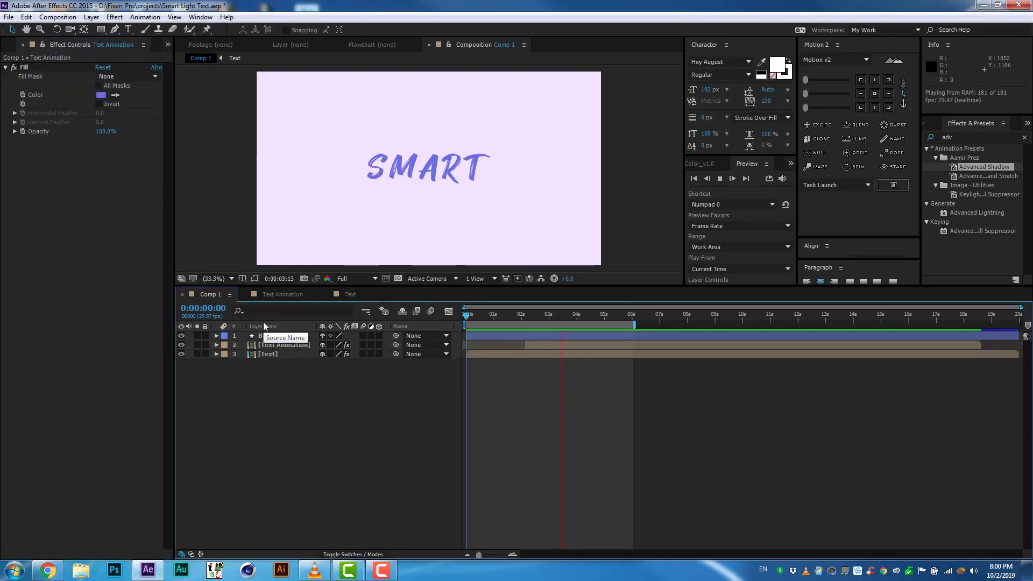